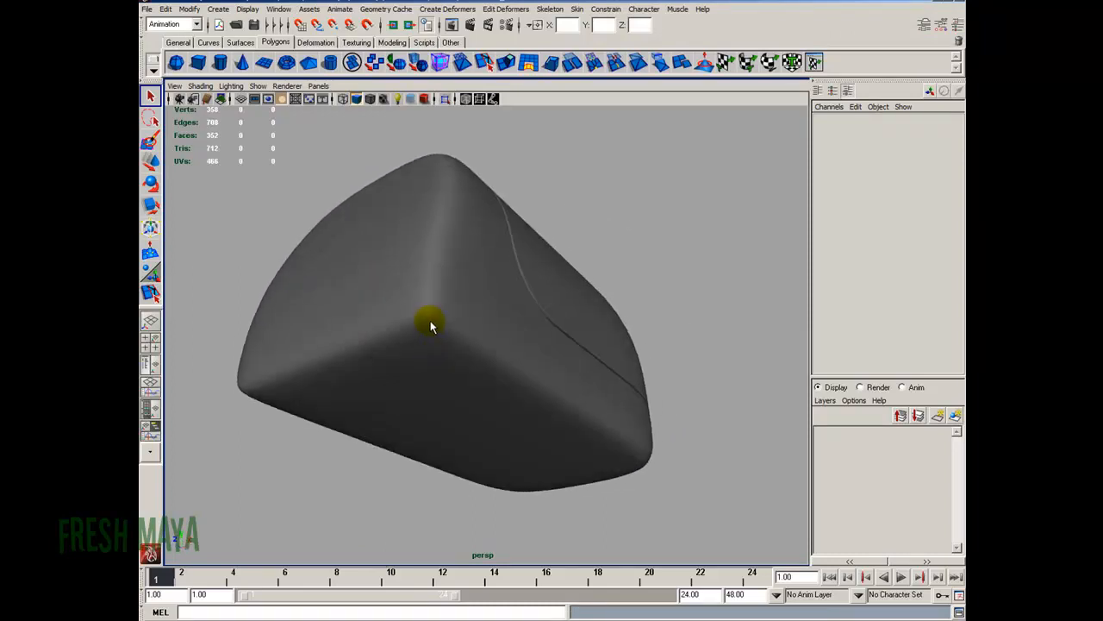
Show the body's unsmoothed cage and scale the two inner lower corner vertices of the front face horizontally
{"action": "scroll", "coordinate": [416, 310], "scroll_direction": "up", "scroll_amount": 2}
{"action": "left_click", "coordinate": [398, 302]}
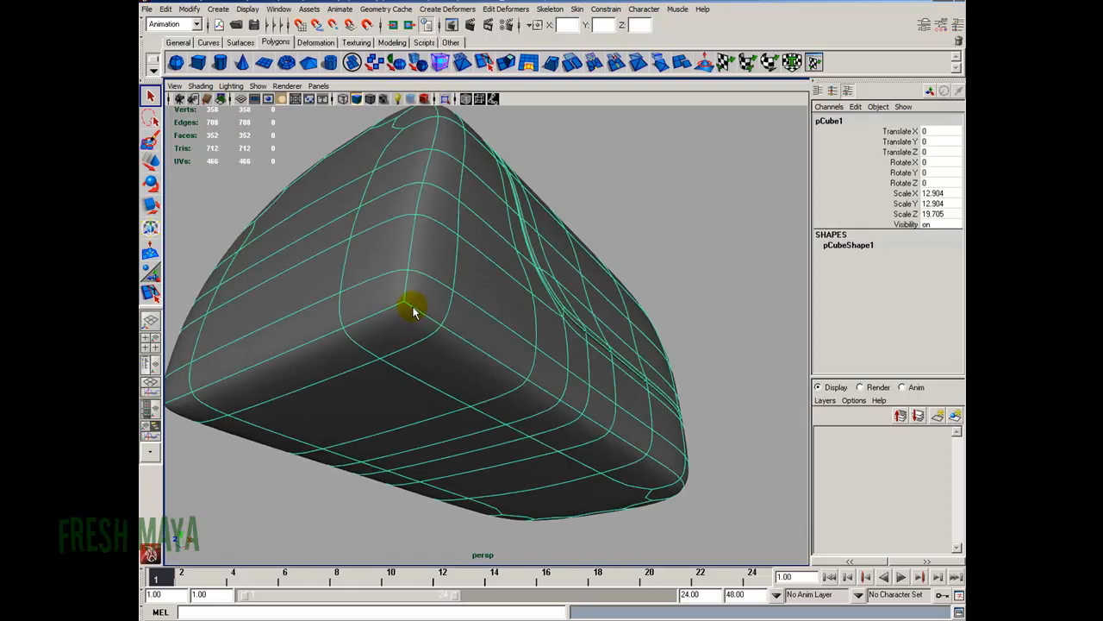
{"action": "key", "text": "1"}
{"action": "left_click_drag", "start_coordinate": [512, 326], "coordinate": [405, 329], "text": "alt"}
{"action": "key", "text": "F9"}
{"action": "left_click_drag", "start_coordinate": [366, 389], "coordinate": [573, 254], "text": "alt"}
{"action": "left_click", "coordinate": [602, 251]}
{"action": "left_click", "coordinate": [316, 242], "text": "shift"}
{"action": "left_click_drag", "start_coordinate": [317, 242], "coordinate": [384, 307], "text": "alt"}
{"action": "key", "text": "w"}
{"action": "left_click_drag", "start_coordinate": [291, 366], "coordinate": [375, 393], "text": "alt"}
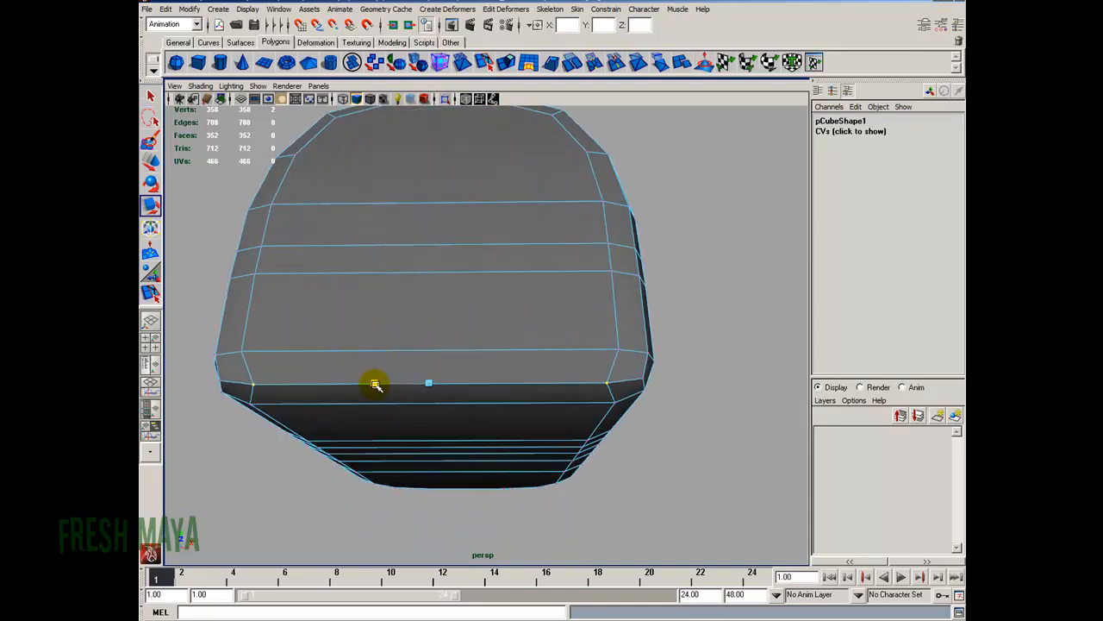
Scale the outer pair of lower front corner vertices inward horizontally to round off the corners
{"action": "left_click", "coordinate": [221, 381], "text": "shift"}
{"action": "left_click_drag", "start_coordinate": [221, 381], "coordinate": [429, 406], "text": "alt"}
{"action": "left_click_drag", "start_coordinate": [455, 371], "coordinate": [449, 432], "text": "alt"}
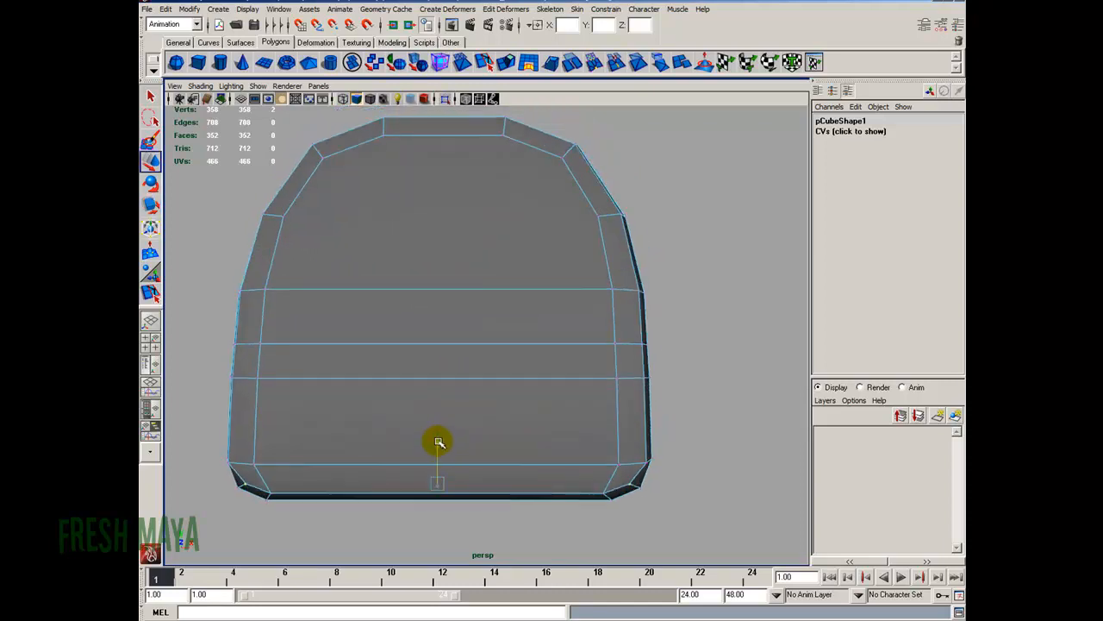
{"action": "key", "text": "r"}
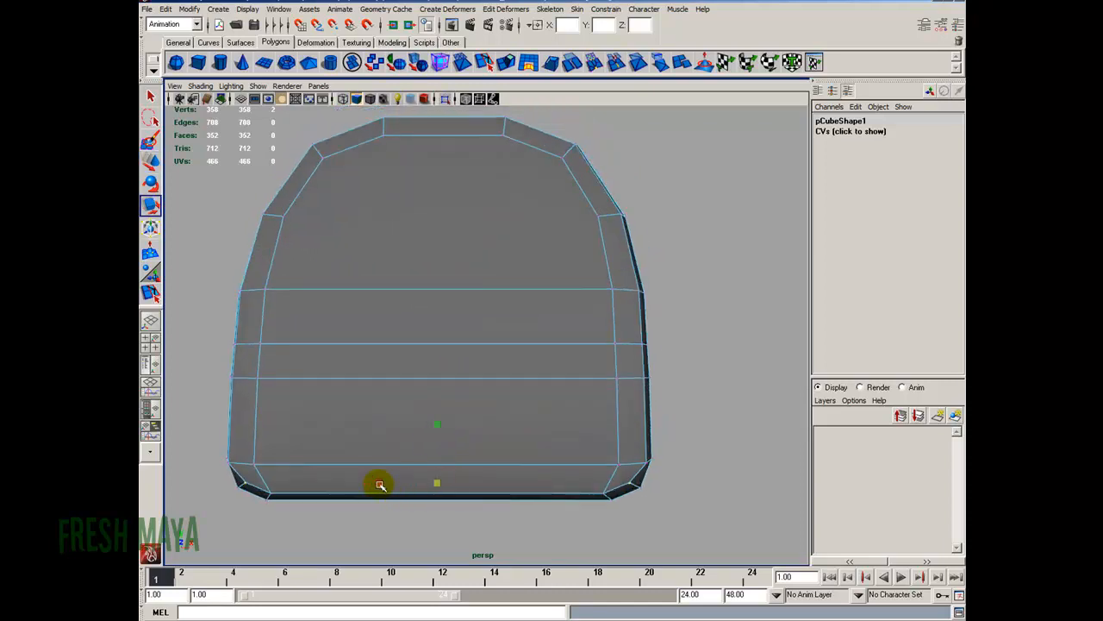
{"action": "left_click_drag", "start_coordinate": [380, 486], "coordinate": [457, 453], "text": "alt"}
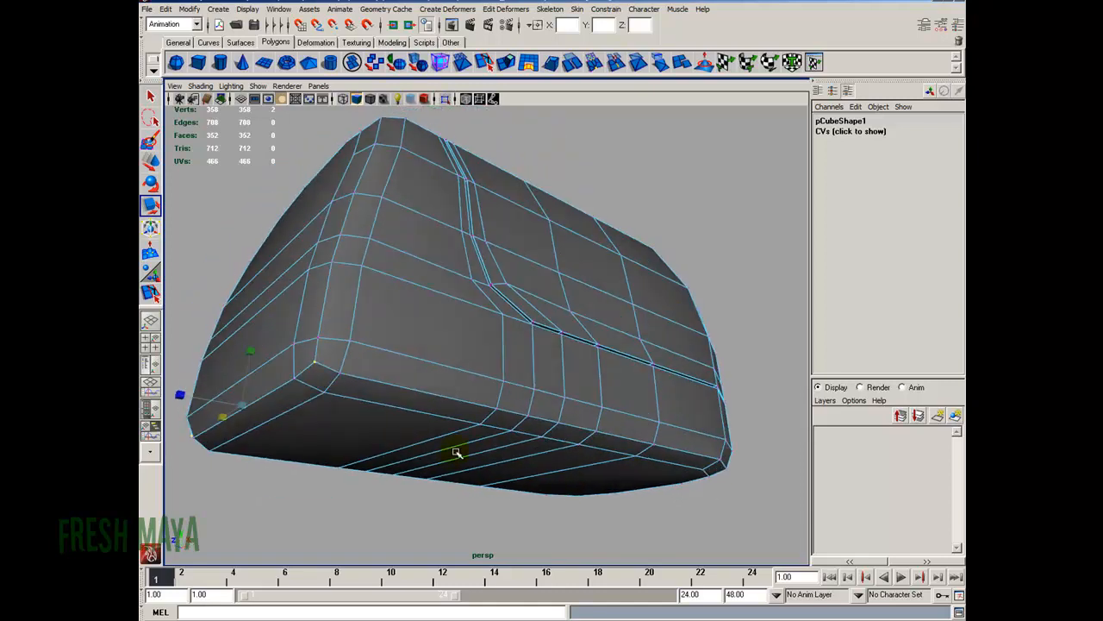
Move the four vertices beneath the two lower front corners along the body's length
{"action": "left_click", "coordinate": [339, 371]}
{"action": "left_click_drag", "start_coordinate": [340, 371], "coordinate": [442, 262], "text": "alt"}
{"action": "left_click", "coordinate": [655, 240], "text": "shift"}
{"action": "left_click", "coordinate": [496, 329], "text": "shift"}
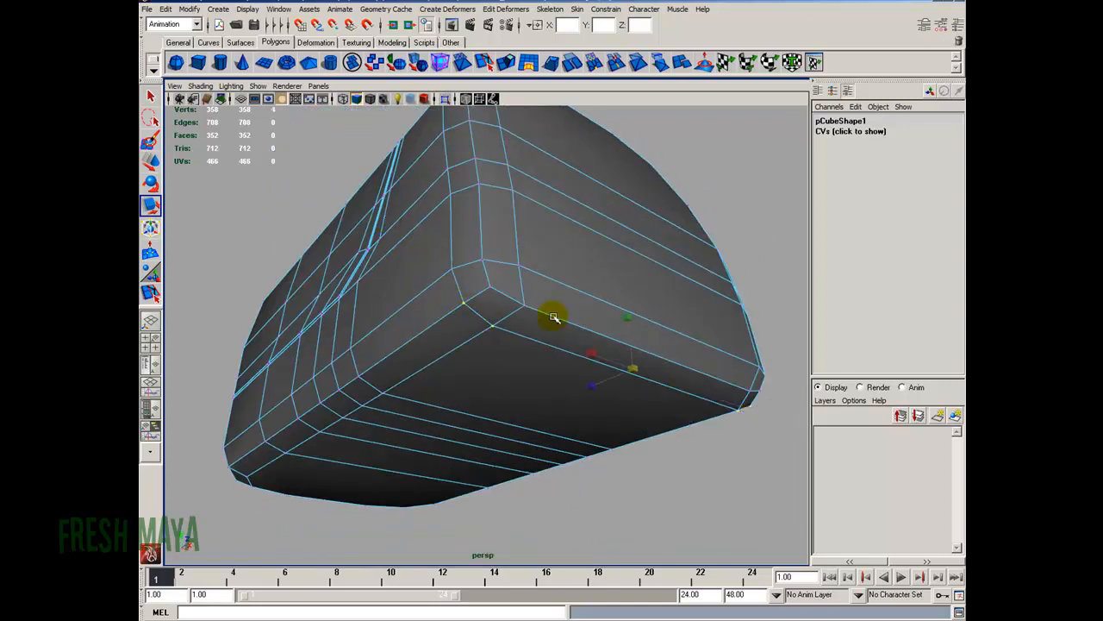
{"action": "left_click_drag", "start_coordinate": [683, 344], "coordinate": [610, 354], "text": "alt"}
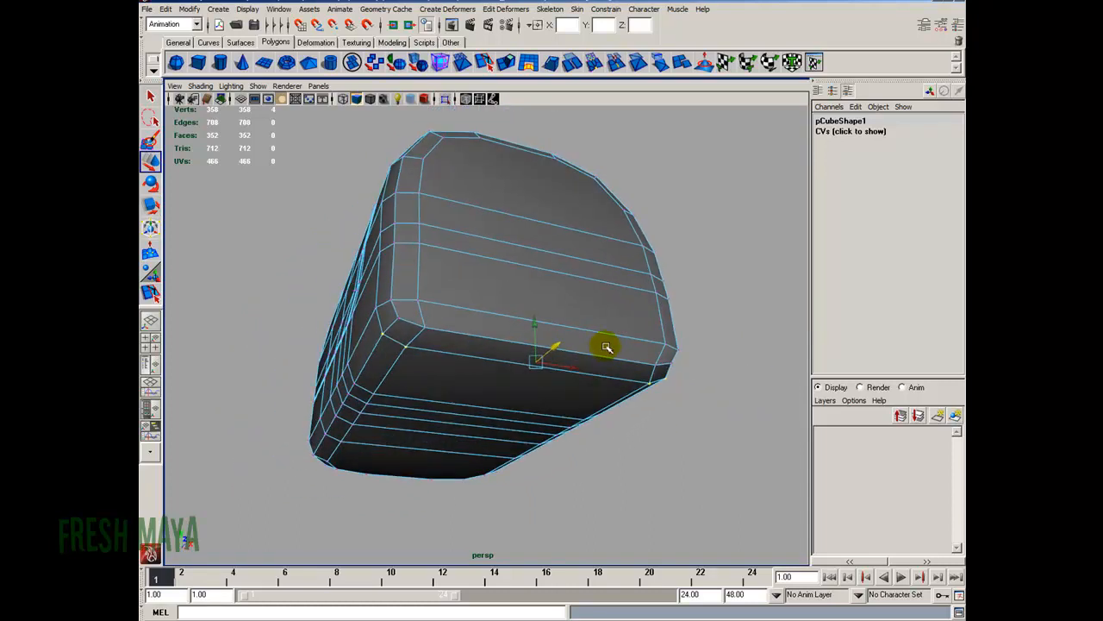
Preview the smoothed body and examine the lower front corners from several angles
{"action": "key", "text": "F8"}
{"action": "key", "text": "3"}
{"action": "left_click", "coordinate": [703, 291]}
{"action": "left_click_drag", "start_coordinate": [702, 291], "coordinate": [516, 332], "text": "alt"}
{"action": "mouse_move", "coordinate": [457, 360]}
{"action": "left_mouse_down", "text": "alt"}
{"action": "mouse_move", "coordinate": [490, 347]}
{"action": "mouse_move", "coordinate": [509, 370]}
{"action": "mouse_move", "coordinate": [476, 361]}
{"action": "left_mouse_up", "text": "alt"}
{"action": "left_click_drag", "start_coordinate": [413, 404], "coordinate": [475, 385], "text": "alt"}
{"action": "left_click_drag", "start_coordinate": [313, 392], "coordinate": [356, 377], "text": "alt"}
{"action": "right_click_drag", "start_coordinate": [357, 377], "coordinate": [366, 383], "text": "alt"}
{"action": "mouse_move", "coordinate": [365, 383]}
{"action": "left_mouse_down", "text": "alt"}
{"action": "mouse_move", "coordinate": [305, 397]}
{"action": "mouse_move", "coordinate": [396, 370]}
{"action": "mouse_move", "coordinate": [319, 398]}
{"action": "mouse_move", "coordinate": [389, 389]}
{"action": "mouse_move", "coordinate": [377, 379]}
{"action": "left_mouse_up", "text": "alt"}
In the side view, reposition the lower front corner vertices to give the profile a rounder corner
{"action": "left_click", "coordinate": [396, 370]}
{"action": "key", "text": "space"}
{"action": "key", "text": "space"}
{"action": "scroll", "coordinate": [407, 467], "scroll_direction": "up", "scroll_amount": 4}
{"action": "middle_click_drag", "start_coordinate": [272, 508], "coordinate": [438, 364], "text": "alt"}
{"action": "scroll", "coordinate": [387, 399], "scroll_direction": "up", "scroll_amount": 4}
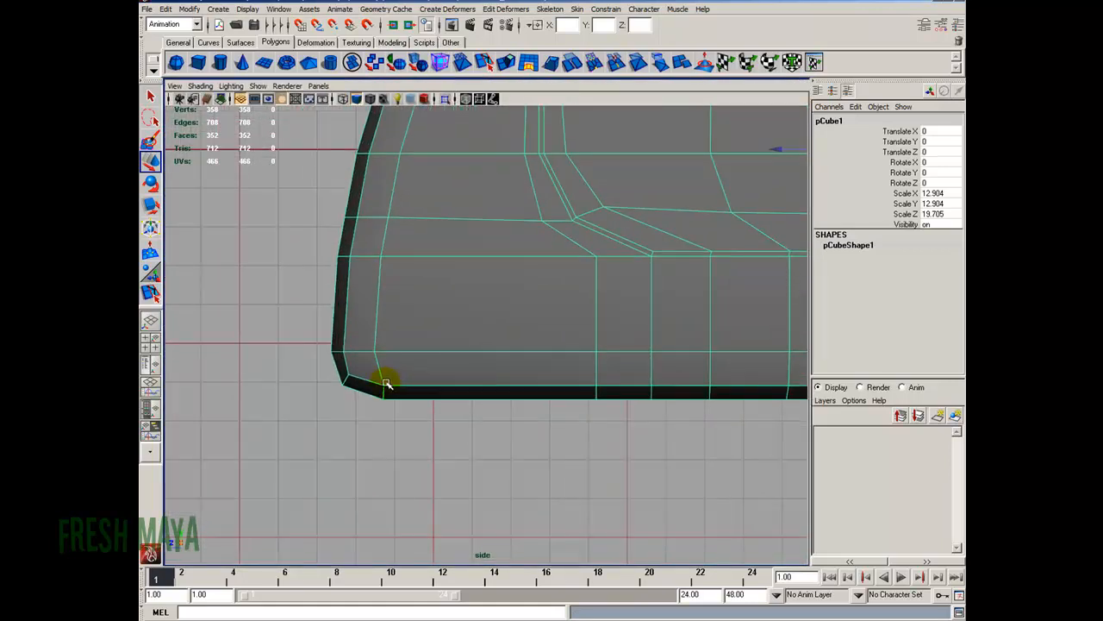
{"action": "left_click", "coordinate": [323, 364]}
{"action": "left_click_drag", "start_coordinate": [361, 395], "coordinate": [352, 394]}
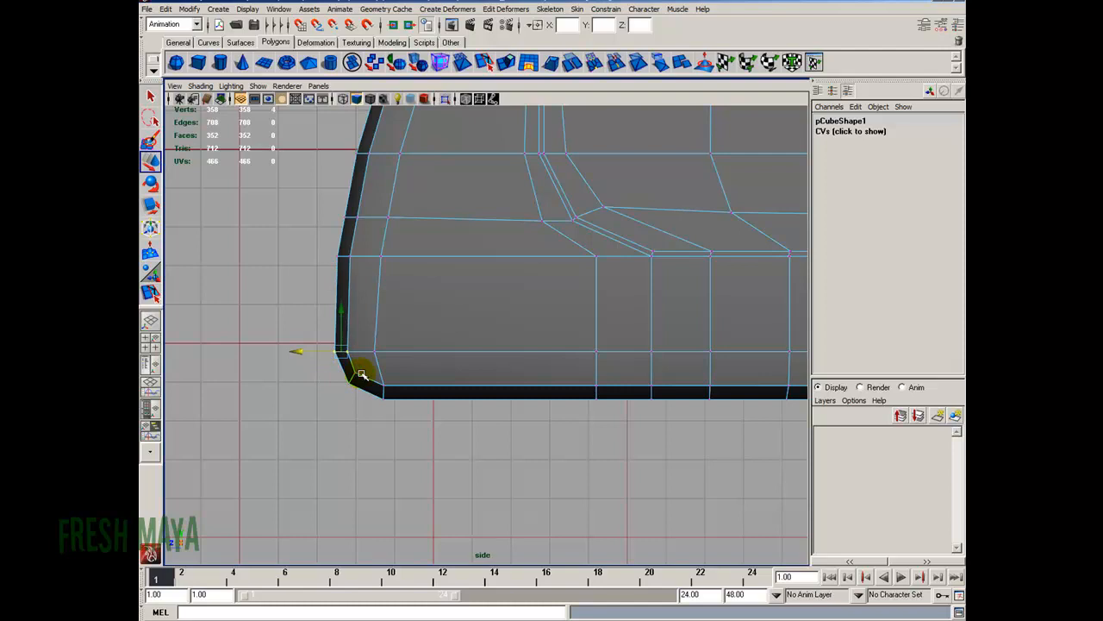
Examine the smoothed lower front corner in the side view and in perspective
{"action": "key", "text": "F8"}
{"action": "key", "text": "3"}
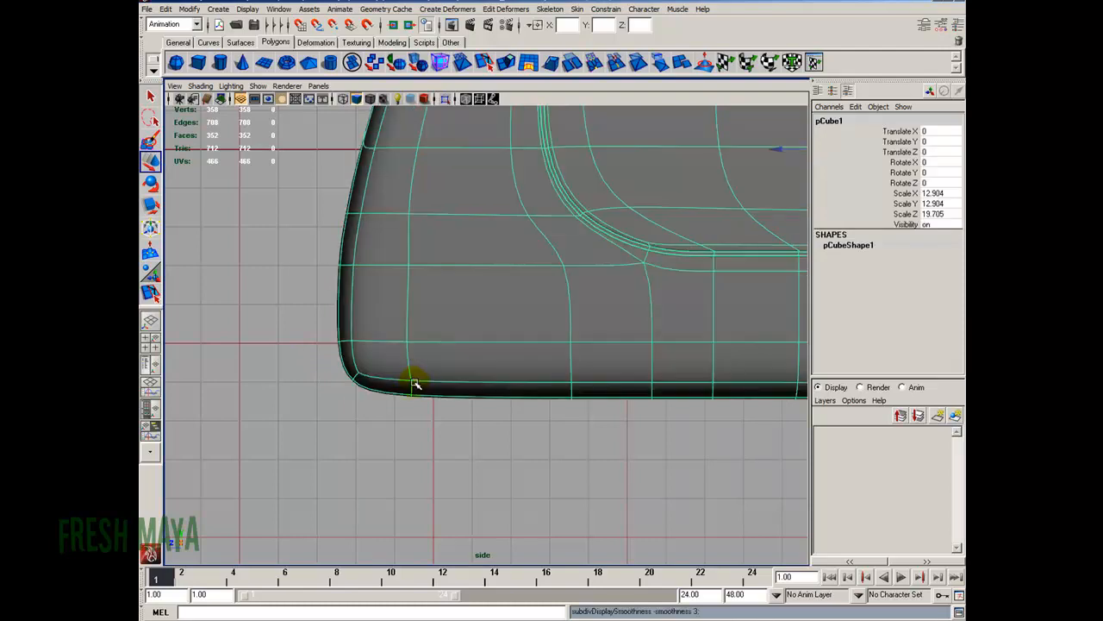
{"action": "left_click", "coordinate": [364, 412]}
{"action": "key", "text": "space"}
{"action": "key", "text": "space"}
{"action": "left_click_drag", "start_coordinate": [471, 412], "coordinate": [402, 377], "text": "alt"}
{"action": "left_click", "coordinate": [459, 363]}
Split the upper part of the front face with two horizontal edges joining opposite side vertices of the unsmoothed cage
{"action": "key", "text": "1"}
{"action": "left_click_drag", "start_coordinate": [334, 393], "coordinate": [419, 387], "text": "alt"}
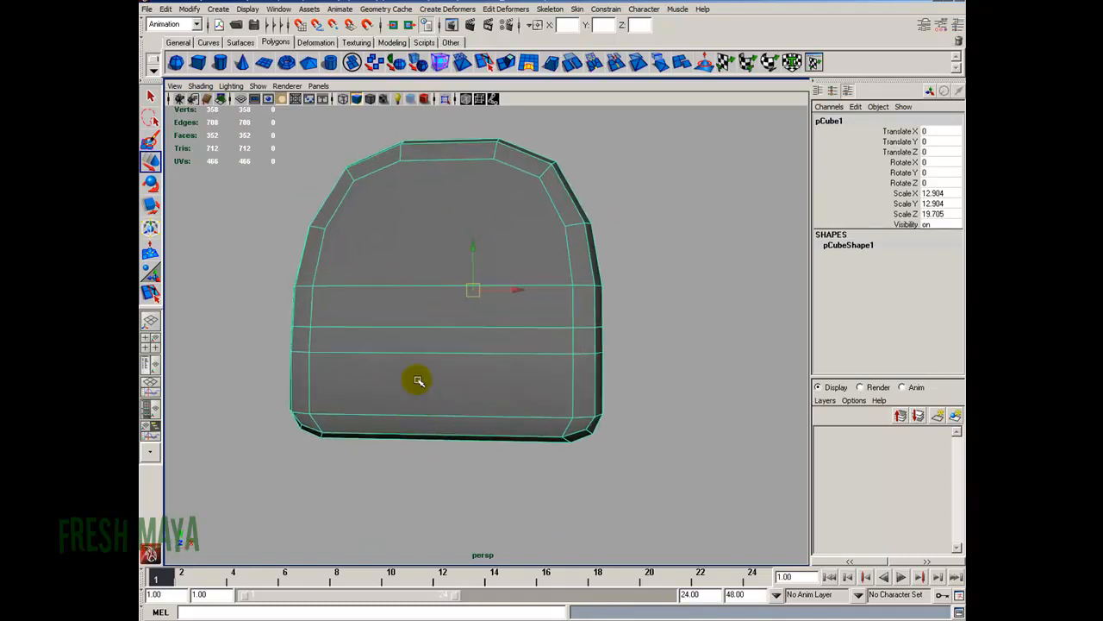
{"action": "left_click_drag", "start_coordinate": [416, 320], "coordinate": [384, 301], "text": "alt"}
{"action": "right_click_drag", "start_coordinate": [388, 297], "coordinate": [344, 303], "text": "shift"}
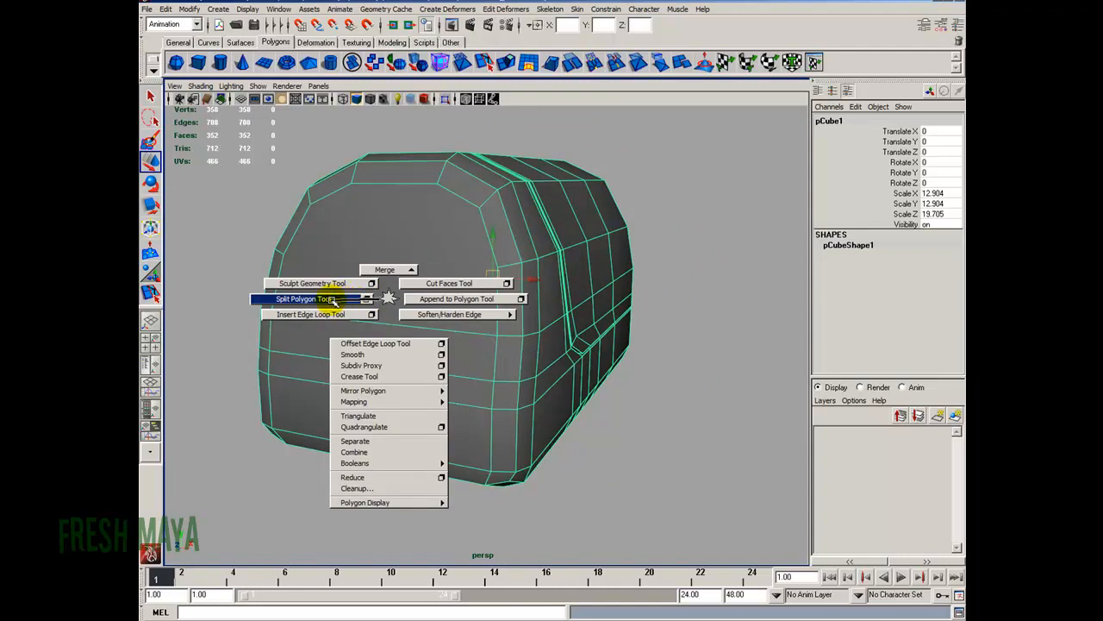
{"action": "right_click_drag", "start_coordinate": [332, 299], "coordinate": [330, 299], "text": "shift"}
{"action": "left_click", "coordinate": [278, 274]}
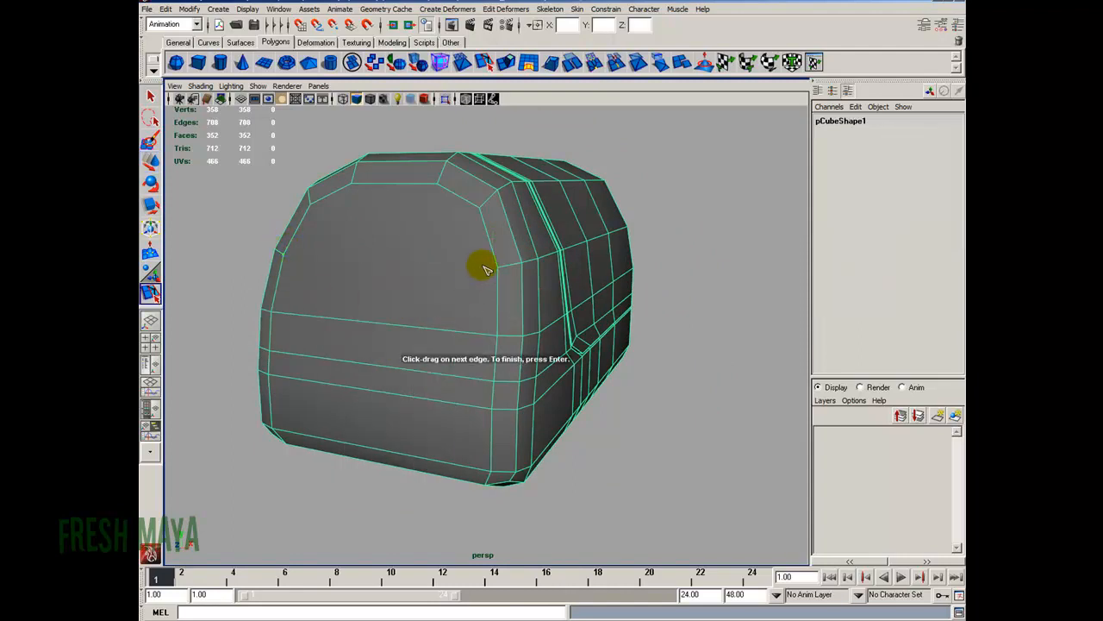
{"action": "left_click_drag", "start_coordinate": [494, 257], "coordinate": [504, 301]}
{"action": "key", "text": "Return"}
{"action": "left_click_drag", "start_coordinate": [325, 204], "coordinate": [319, 229]}
{"action": "left_click_drag", "start_coordinate": [474, 202], "coordinate": [482, 238]}
{"action": "key", "text": "Return"}
Split the opposite end face with two matching edges between its side vertices
{"action": "left_click_drag", "start_coordinate": [576, 379], "coordinate": [560, 288], "text": "alt"}
{"action": "left_click", "coordinate": [732, 269]}
{"action": "left_click", "coordinate": [710, 480]}
{"action": "key", "text": "Return"}
{"action": "left_click", "coordinate": [755, 276]}
{"action": "left_click", "coordinate": [767, 459]}
{"action": "key", "text": "Return"}
Scale the two upper pairs of inner vertices on the front face inward horizontally
{"action": "right_click_drag", "start_coordinate": [710, 401], "coordinate": [522, 419], "text": "alt"}
{"action": "key", "text": "w"}
{"action": "left_click_drag", "start_coordinate": [445, 305], "coordinate": [501, 319], "text": "alt"}
{"action": "right_click_drag", "start_coordinate": [501, 319], "coordinate": [486, 270]}
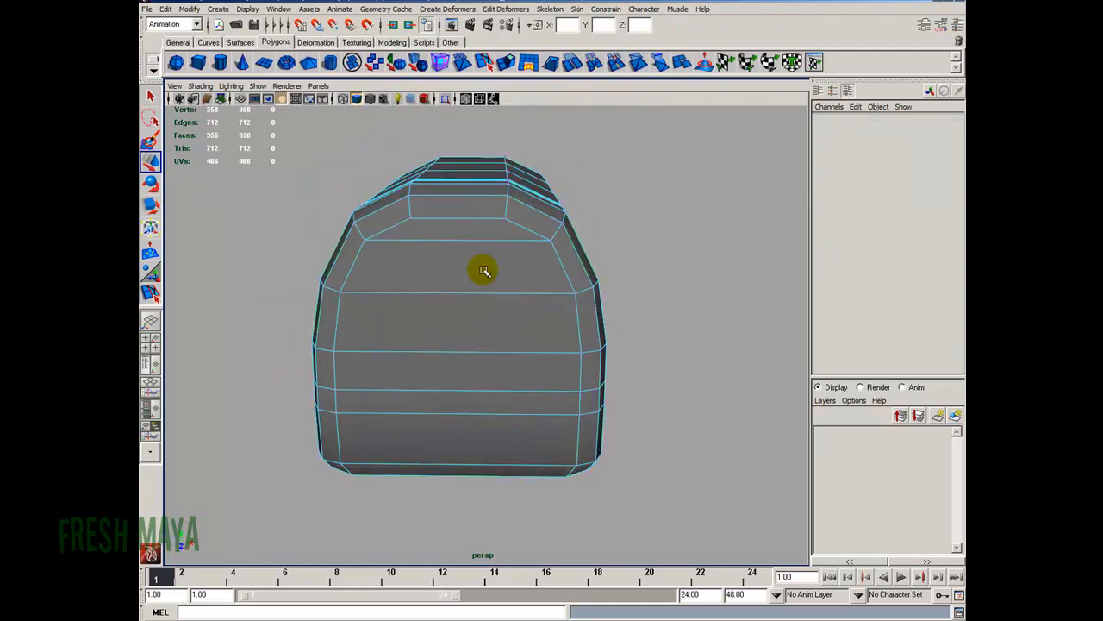
{"action": "left_click", "coordinate": [506, 220]}
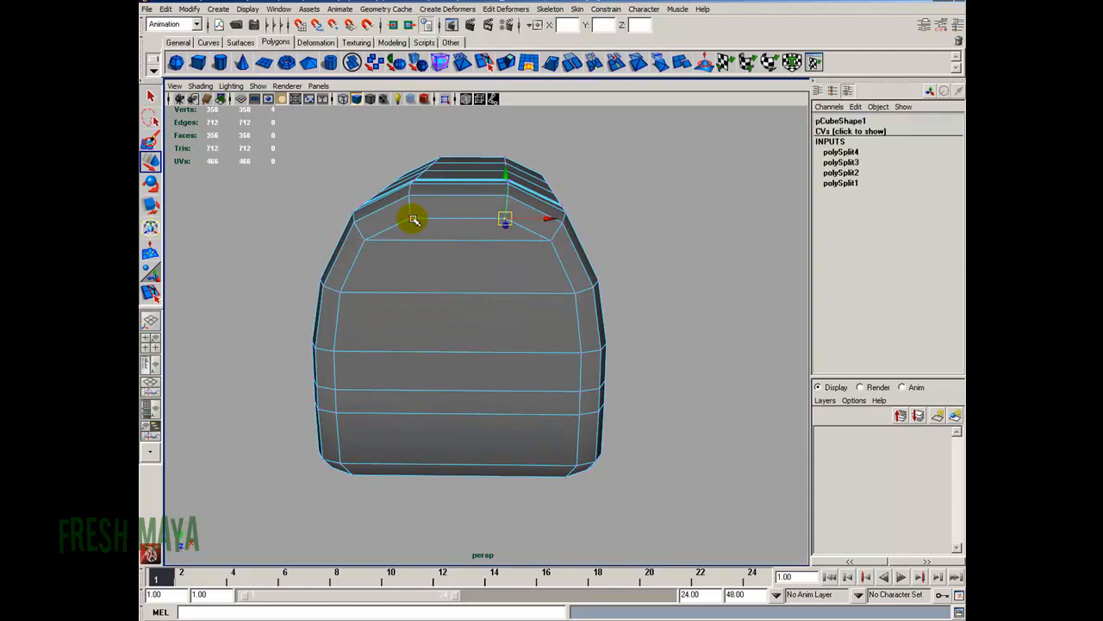
{"action": "key", "text": "r"}
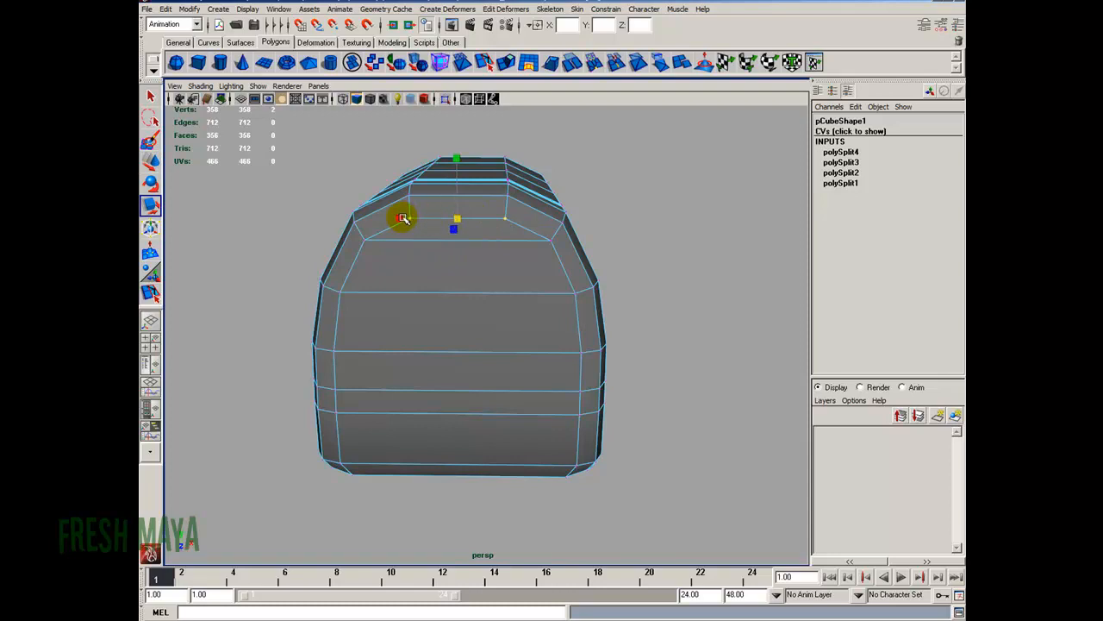
{"action": "left_click", "coordinate": [366, 242]}
{"action": "left_click_drag", "start_coordinate": [400, 240], "coordinate": [423, 232]}
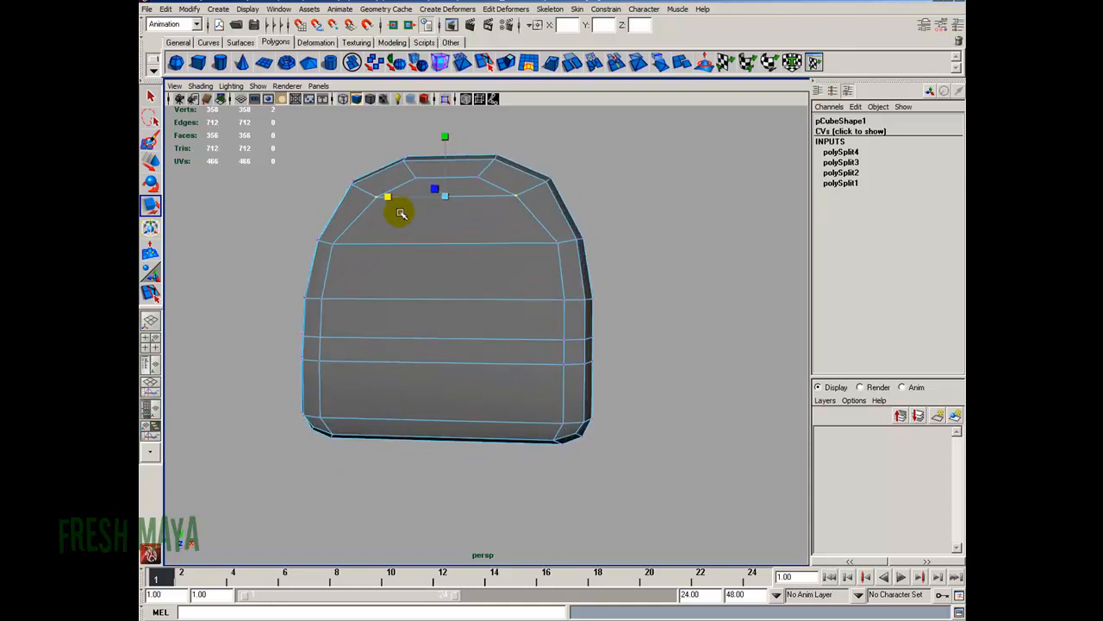
{"action": "left_click_drag", "start_coordinate": [525, 266], "coordinate": [386, 313], "text": "alt"}
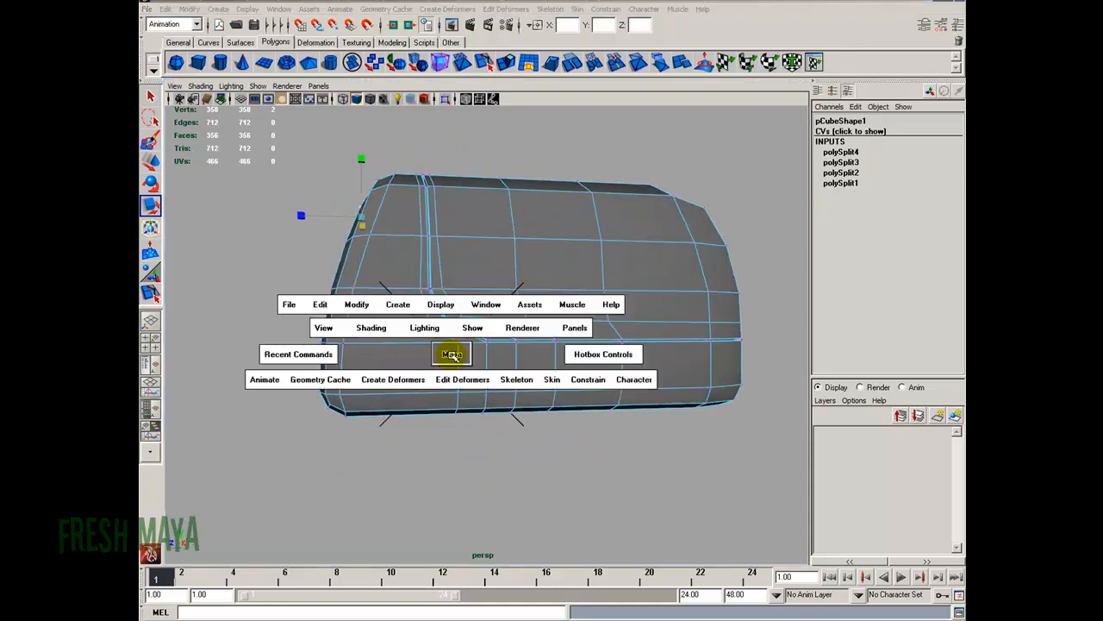
Examine the spacing of the edge rows along the front end in the side view
{"action": "key", "text": "space"}
{"action": "key", "text": "space"}
{"action": "right_click_drag", "start_coordinate": [557, 419], "coordinate": [376, 354], "text": "alt"}
{"action": "middle_click_drag", "start_coordinate": [376, 354], "coordinate": [367, 498], "text": "alt"}
{"action": "right_click_drag", "start_coordinate": [366, 498], "coordinate": [398, 457], "text": "alt"}
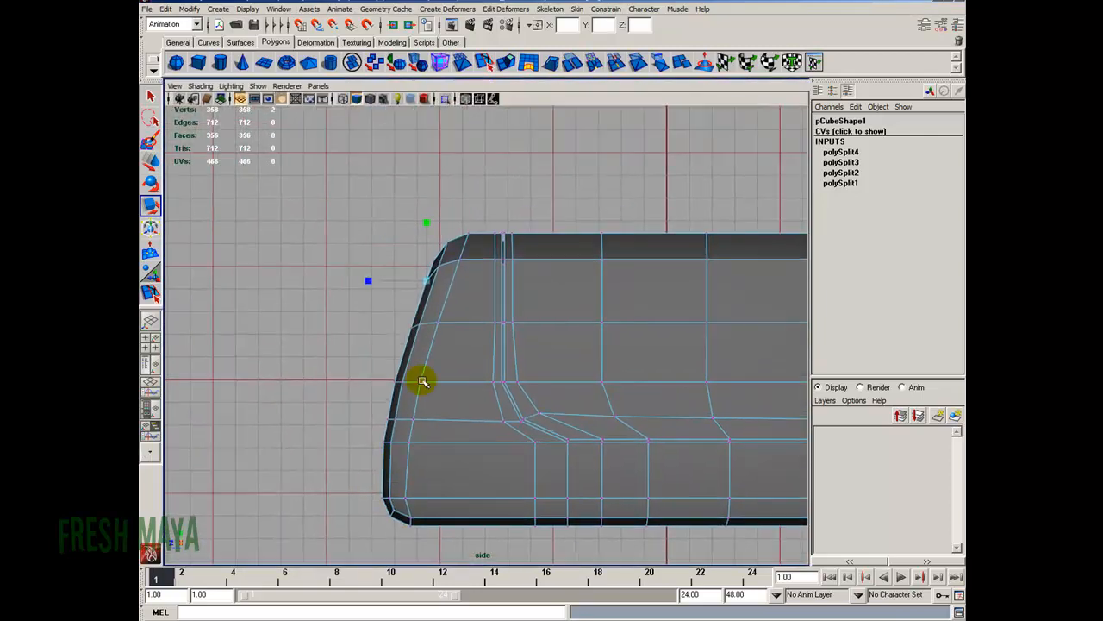
{"action": "left_click", "coordinate": [416, 330]}
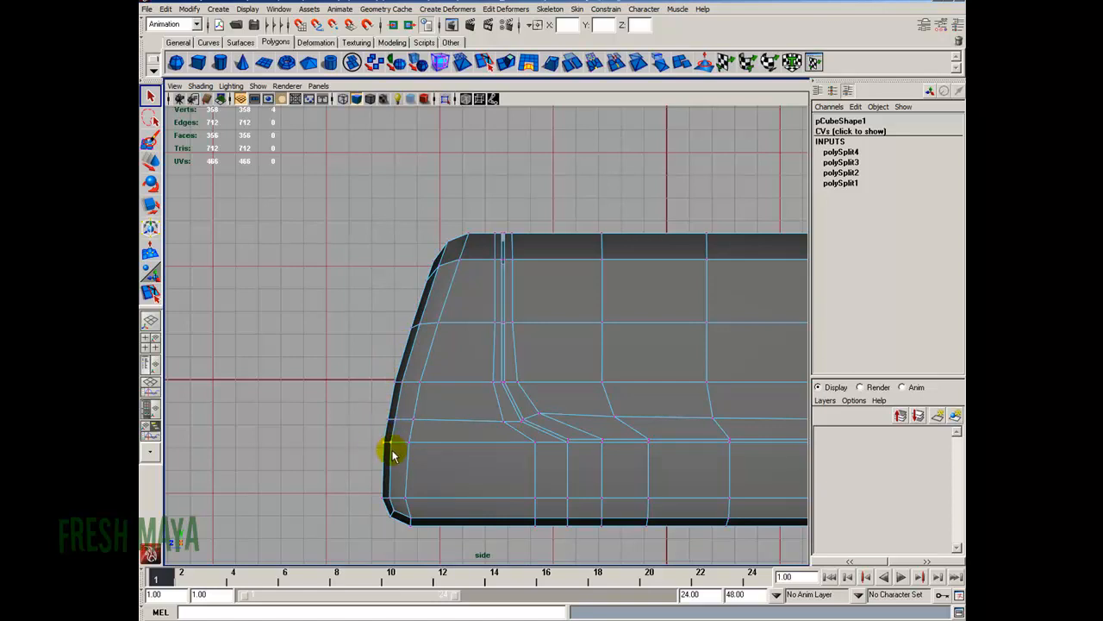
{"action": "mouse_move", "coordinate": [398, 431]}
{"action": "right_mouse_down", "text": "alt"}
{"action": "mouse_move", "coordinate": [384, 427]}
{"action": "mouse_move", "coordinate": [392, 422]}
{"action": "right_mouse_up", "text": "alt"}
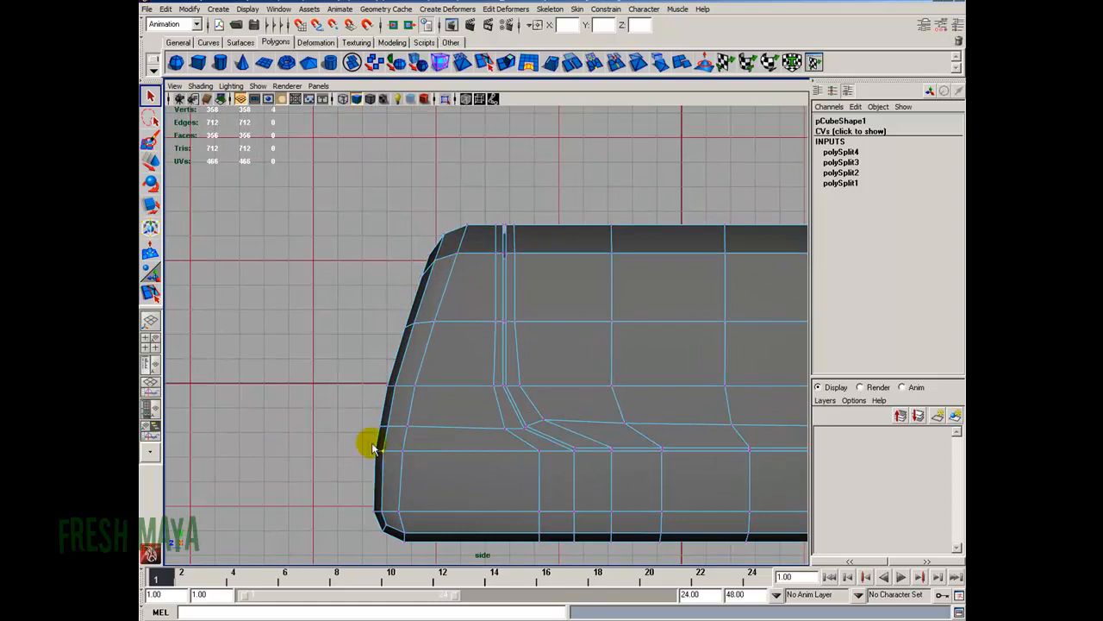
{"action": "right_click_drag", "start_coordinate": [324, 431], "coordinate": [356, 441], "text": "alt"}
{"action": "middle_click_drag", "start_coordinate": [357, 446], "coordinate": [369, 401], "text": "alt"}
{"action": "right_click_drag", "start_coordinate": [302, 370], "coordinate": [340, 377], "text": "alt"}
{"action": "right_click_drag", "start_coordinate": [506, 419], "coordinate": [414, 411], "text": "alt"}
{"action": "middle_click_drag", "start_coordinate": [531, 411], "coordinate": [430, 372], "text": "alt"}
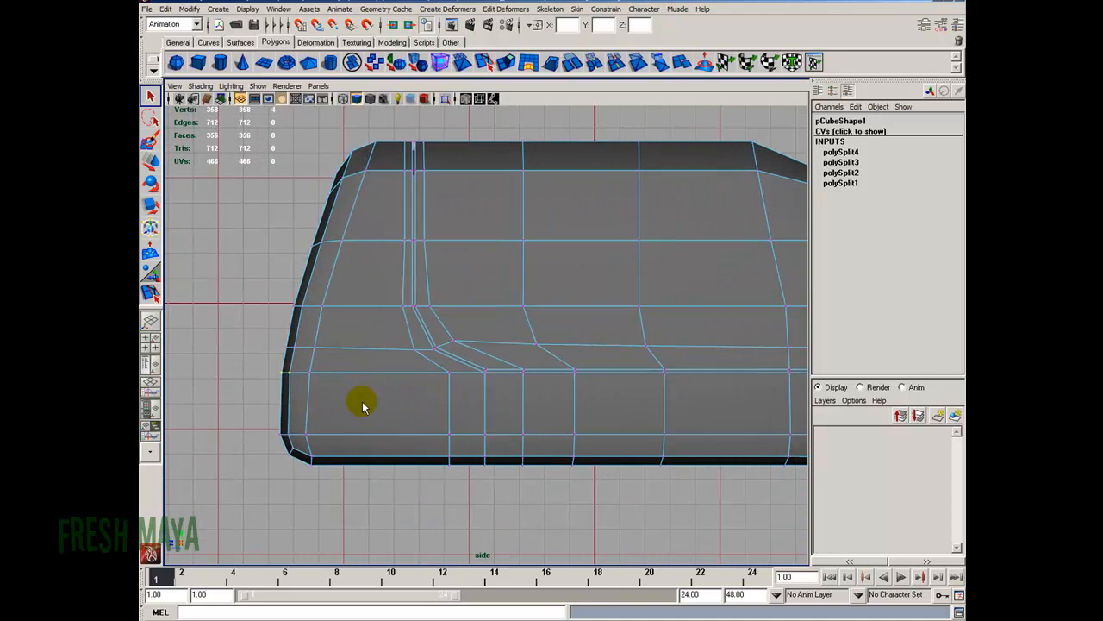
Cut a horizontal edge line through the whole lower body, between the seam and the bottom edge, with the Cut Faces Tool
{"action": "key", "text": "F8"}
{"action": "right_click_drag", "start_coordinate": [319, 405], "coordinate": [362, 389], "text": "shift"}
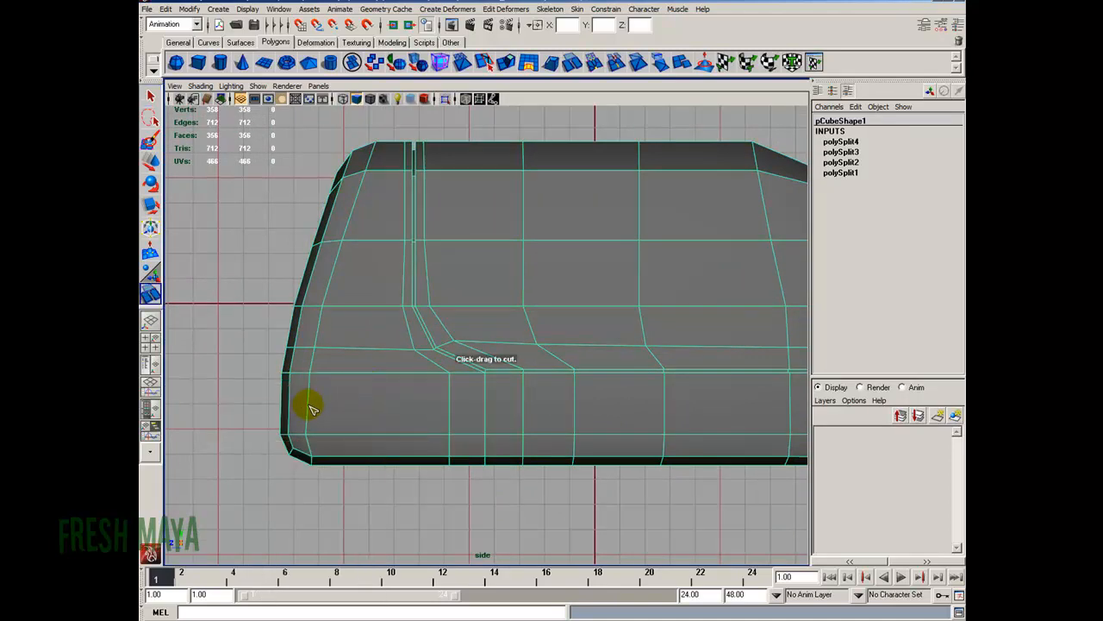
{"action": "left_click_drag", "start_coordinate": [315, 411], "coordinate": [322, 433]}
{"action": "key", "text": "w"}
Raise the two upper rows of vertices along the body's front edge in the side view
{"action": "middle_click_drag", "start_coordinate": [264, 413], "coordinate": [355, 438], "text": "alt"}
{"action": "key", "text": "F9"}
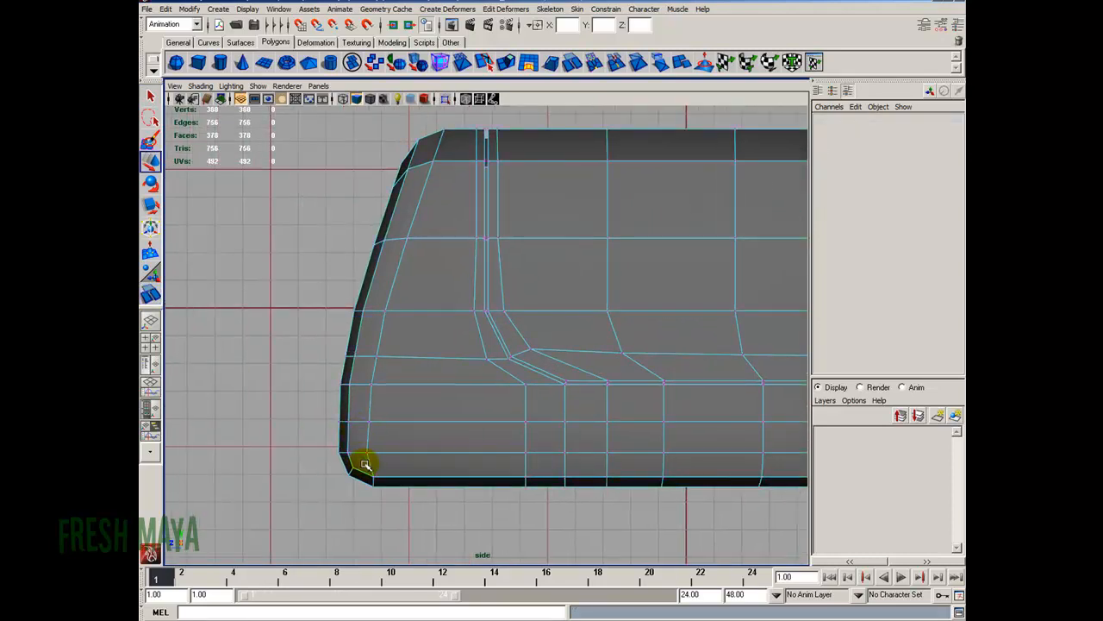
{"action": "scroll", "coordinate": [276, 437], "scroll_direction": "up", "scroll_amount": 2}
{"action": "middle_click_drag", "start_coordinate": [277, 436], "coordinate": [318, 469], "text": "alt"}
{"action": "scroll", "coordinate": [483, 293], "scroll_direction": "down", "scroll_amount": 2}
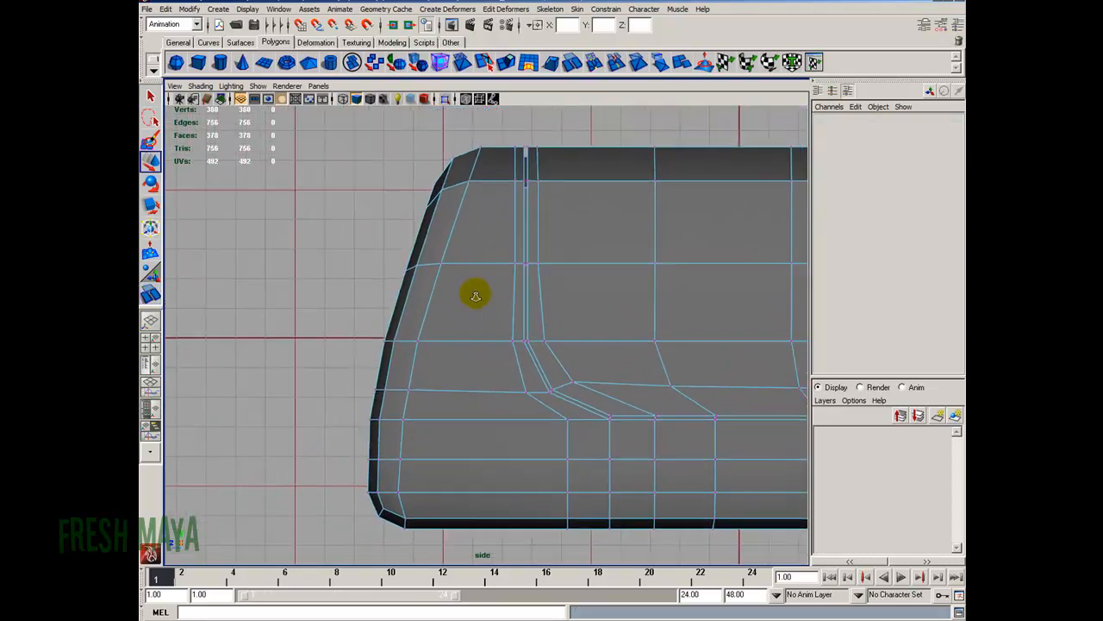
{"action": "middle_click_drag", "start_coordinate": [478, 295], "coordinate": [466, 340], "text": "alt"}
{"action": "left_click_drag", "start_coordinate": [360, 288], "coordinate": [418, 300]}
{"action": "left_click_drag", "start_coordinate": [364, 362], "coordinate": [402, 349]}
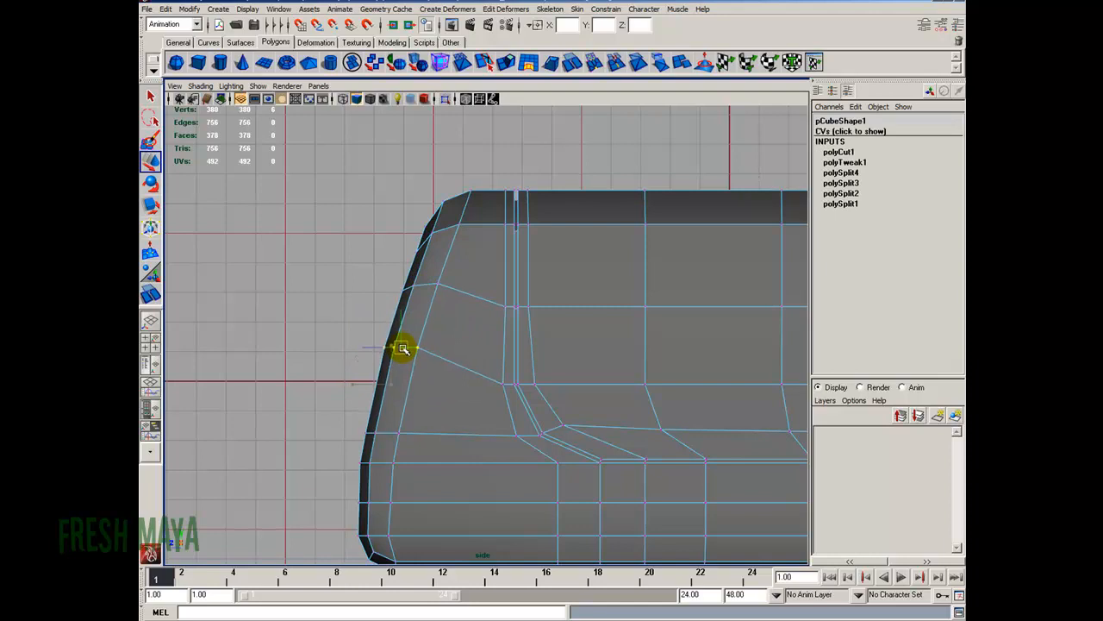
Raise and nudge the middle and lower rows of front edge vertices so they are evenly spaced down the slope
{"action": "left_click_drag", "start_coordinate": [352, 421], "coordinate": [391, 391]}
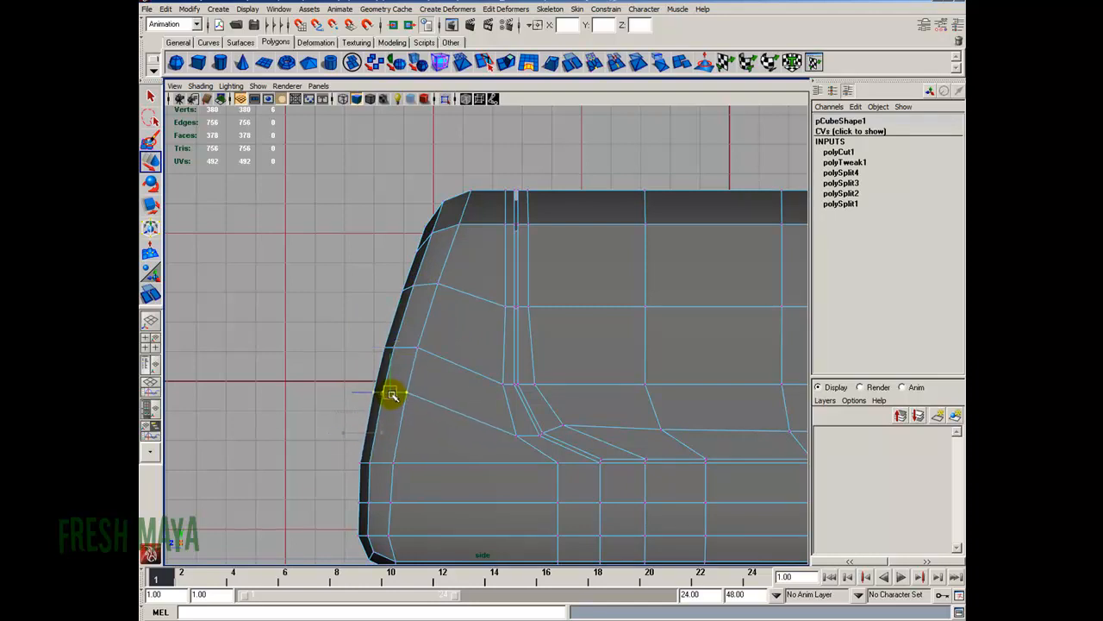
{"action": "left_click_drag", "start_coordinate": [368, 339], "coordinate": [404, 339]}
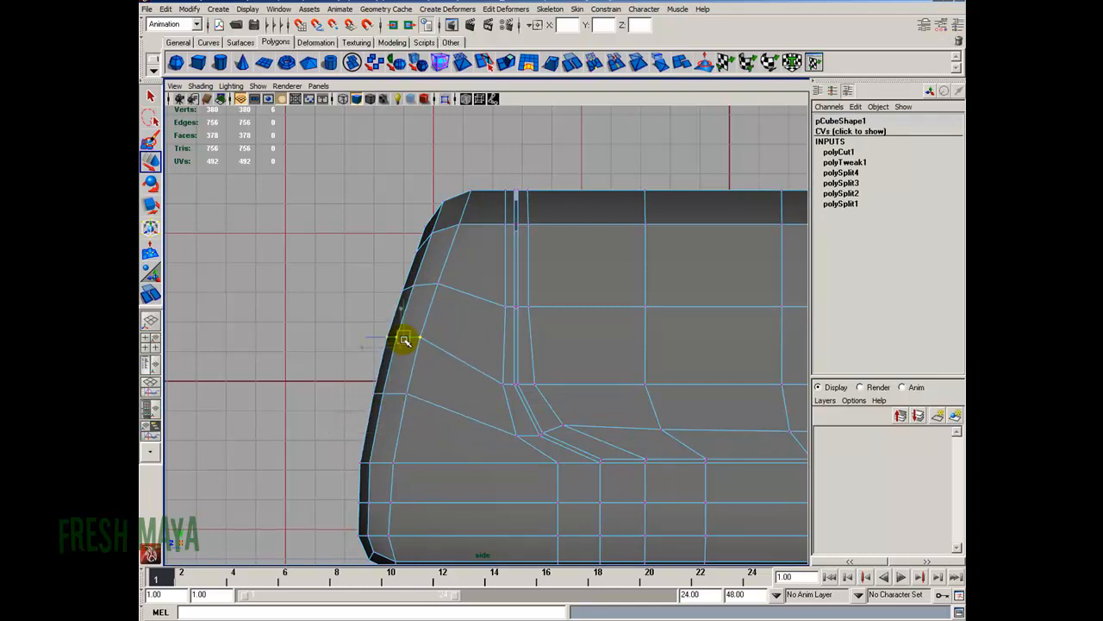
{"action": "left_click_drag", "start_coordinate": [328, 443], "coordinate": [382, 451]}
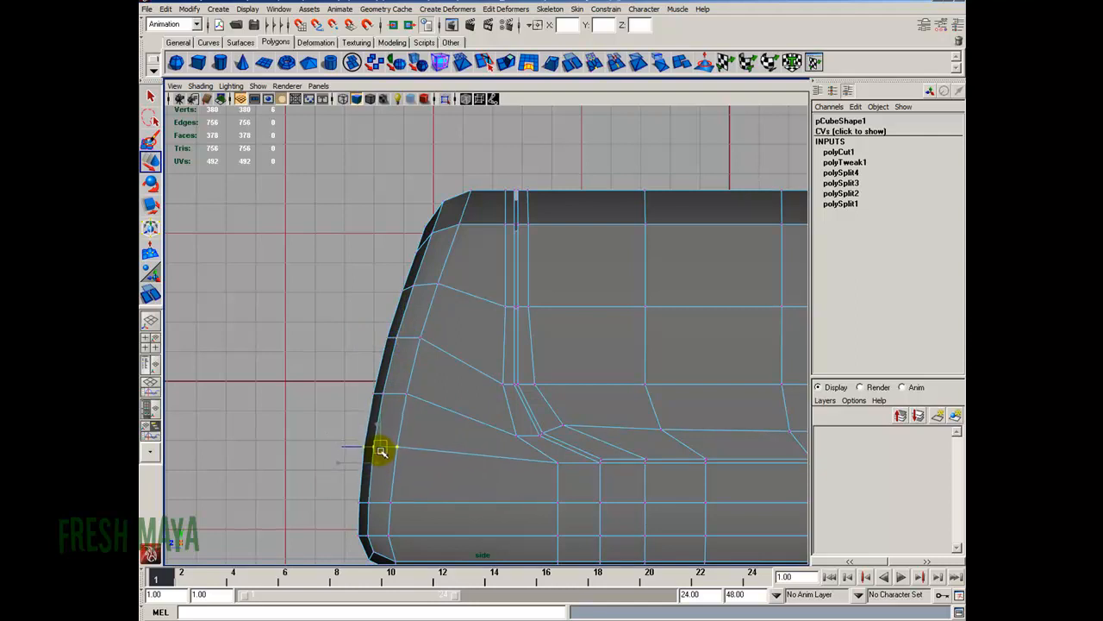
{"action": "left_click_drag", "start_coordinate": [387, 448], "coordinate": [379, 453]}
{"action": "left_click", "coordinate": [382, 394]}
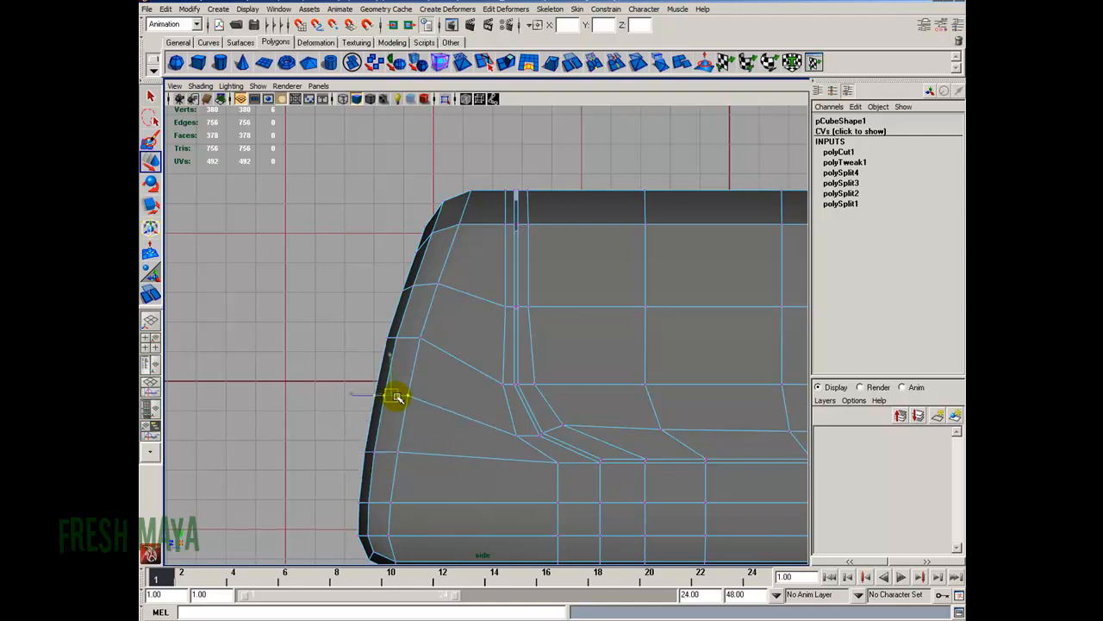
Adjust the uppermost rows of front edge vertices to even out the curve near the top corner
{"action": "scroll", "coordinate": [405, 398], "scroll_direction": "down", "scroll_amount": 2}
{"action": "middle_click_drag", "start_coordinate": [411, 399], "coordinate": [369, 428], "text": "alt"}
{"action": "left_click_drag", "start_coordinate": [352, 312], "coordinate": [418, 340]}
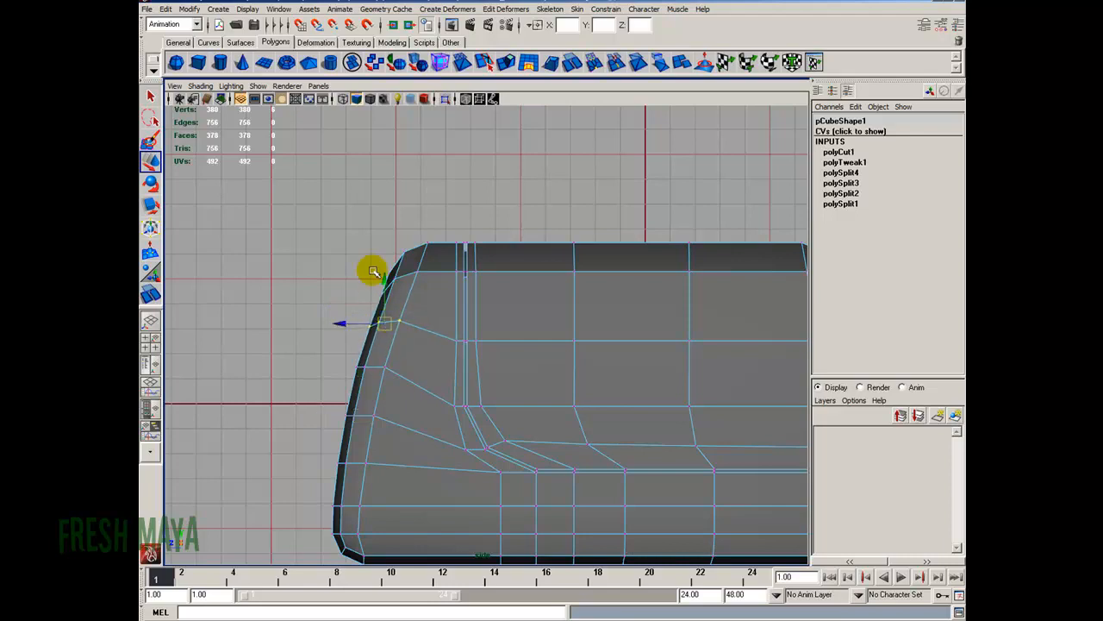
{"action": "left_click_drag", "start_coordinate": [373, 284], "coordinate": [392, 314]}
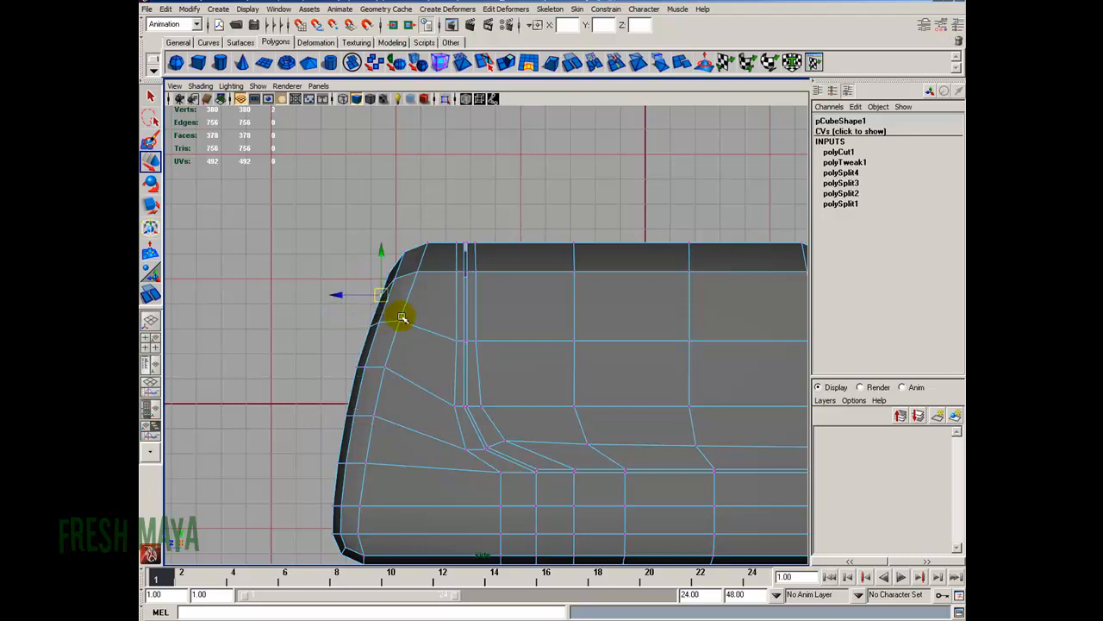
Examine the reshaped body smoothed and as an unsmoothed cage, in the side view and from around the front in perspective
{"action": "key", "text": "F8"}
{"action": "key", "text": "3"}
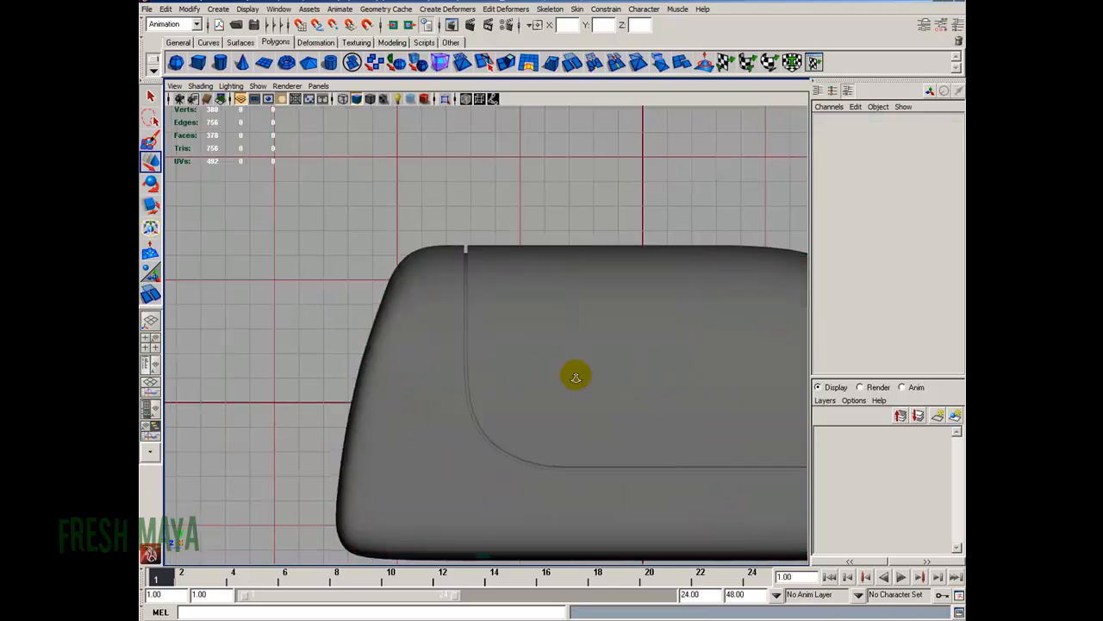
{"action": "right_click_drag", "start_coordinate": [591, 377], "coordinate": [454, 387], "text": "alt"}
{"action": "key", "text": "space"}
{"action": "left_click_drag", "start_coordinate": [379, 362], "coordinate": [483, 360], "text": "alt"}
{"action": "right_click_drag", "start_coordinate": [483, 360], "coordinate": [425, 357], "text": "alt"}
{"action": "left_click_drag", "start_coordinate": [363, 378], "coordinate": [336, 376], "text": "alt"}
{"action": "left_click", "coordinate": [394, 357]}
{"action": "key", "text": "1"}
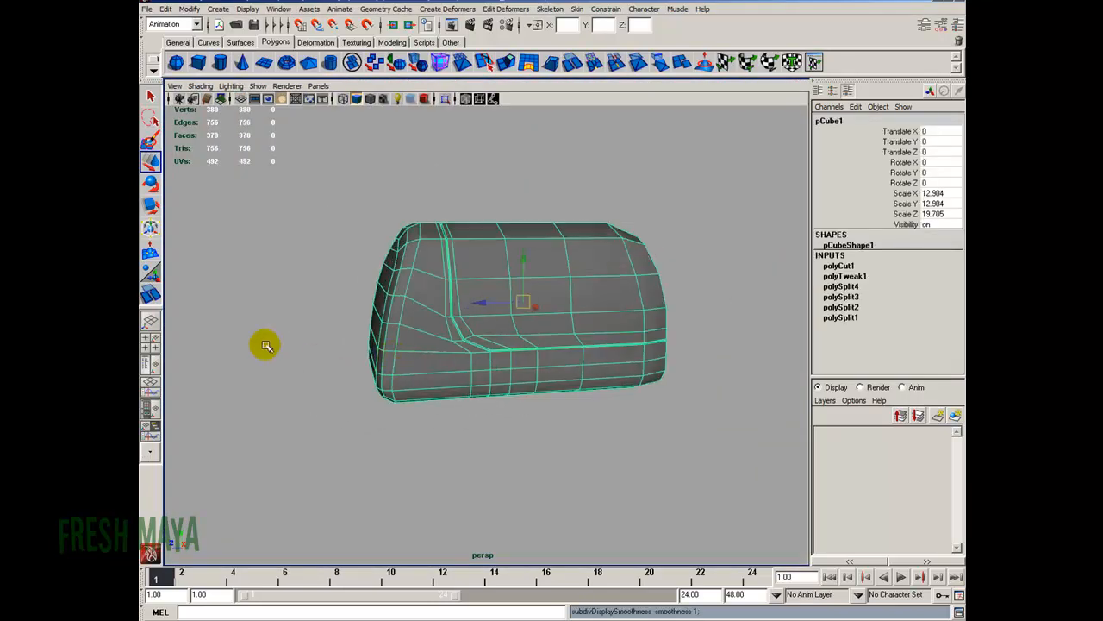
{"action": "right_click_drag", "start_coordinate": [320, 360], "coordinate": [386, 345], "text": "alt"}
{"action": "left_click_drag", "start_coordinate": [386, 345], "coordinate": [443, 401], "text": "alt"}
{"action": "left_click_drag", "start_coordinate": [333, 388], "coordinate": [497, 307], "text": "alt"}
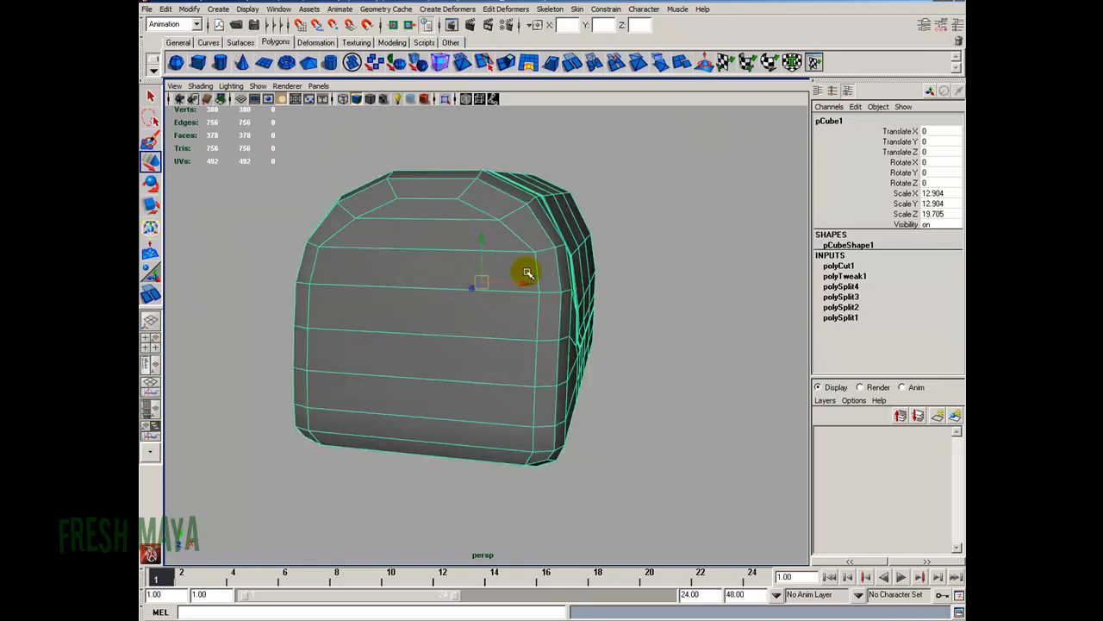
Scale the two upper corner vertices of the front face closer together to round the face outline
{"action": "left_click_drag", "start_coordinate": [468, 199], "coordinate": [485, 245], "text": "alt"}
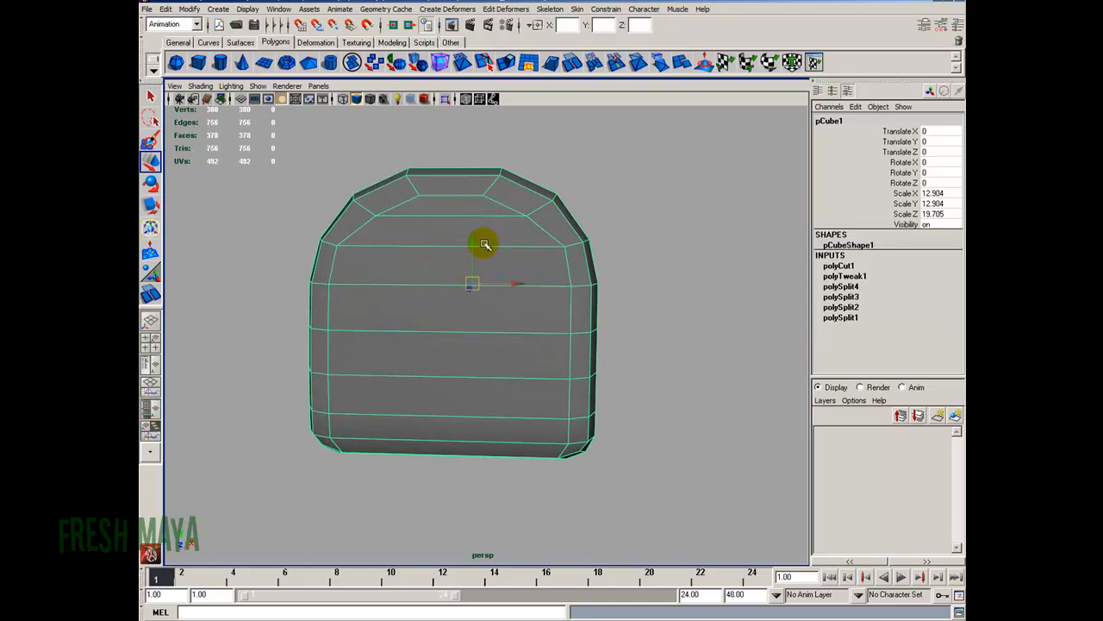
{"action": "key", "text": "F8"}
{"action": "left_click", "coordinate": [526, 216]}
{"action": "left_click", "coordinate": [565, 249]}
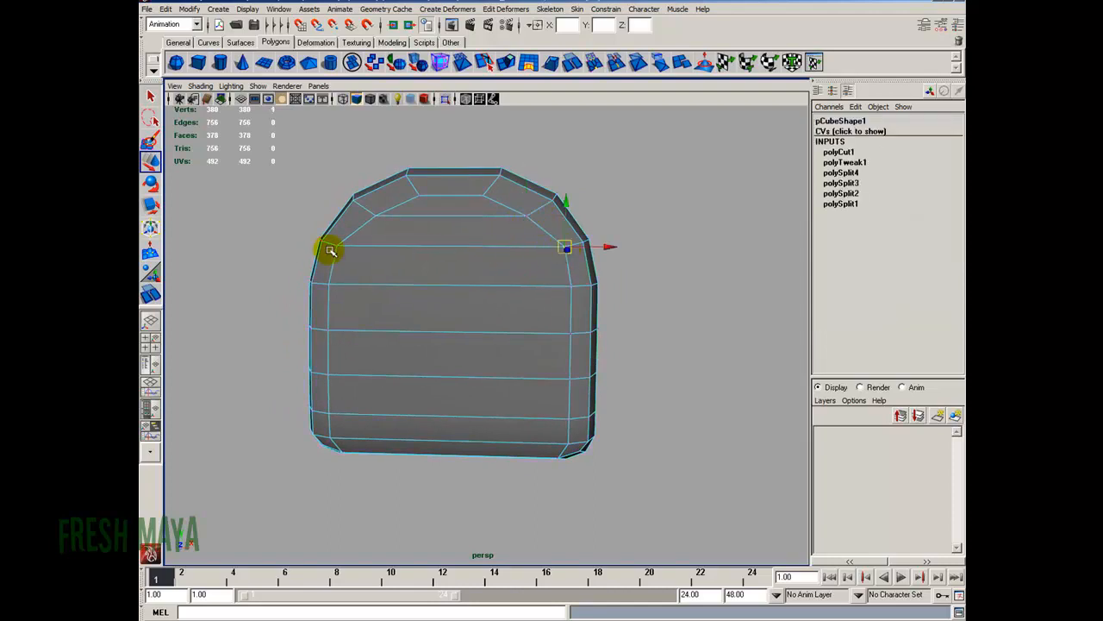
{"action": "key", "text": "r"}
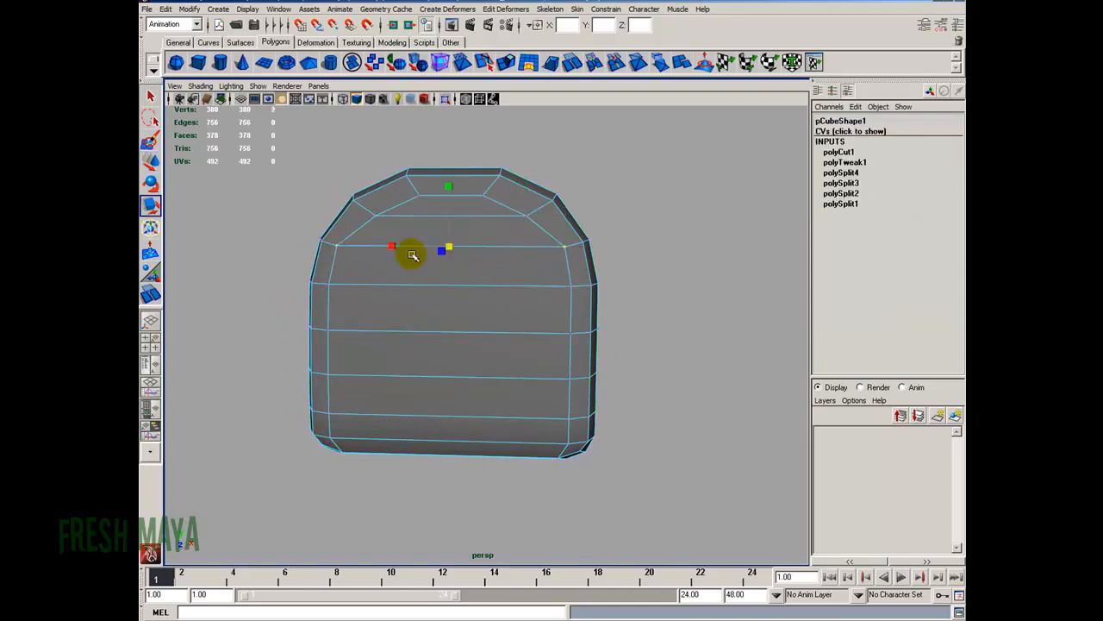
{"action": "left_click_drag", "start_coordinate": [369, 284], "coordinate": [381, 275], "text": "alt"}
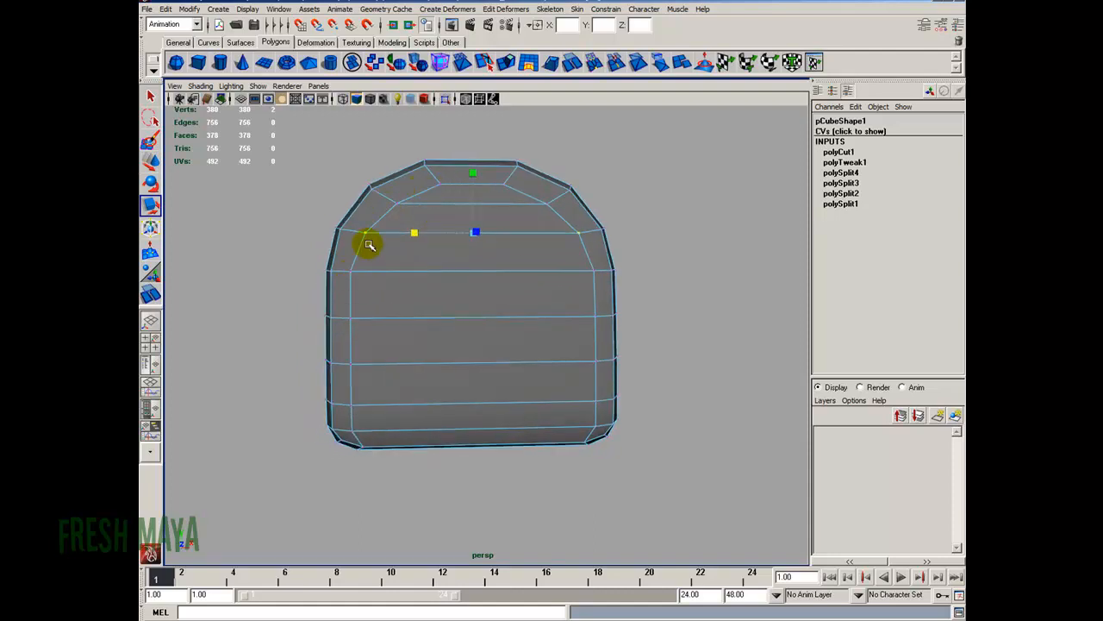
{"action": "left_click_drag", "start_coordinate": [506, 260], "coordinate": [500, 335], "text": "alt"}
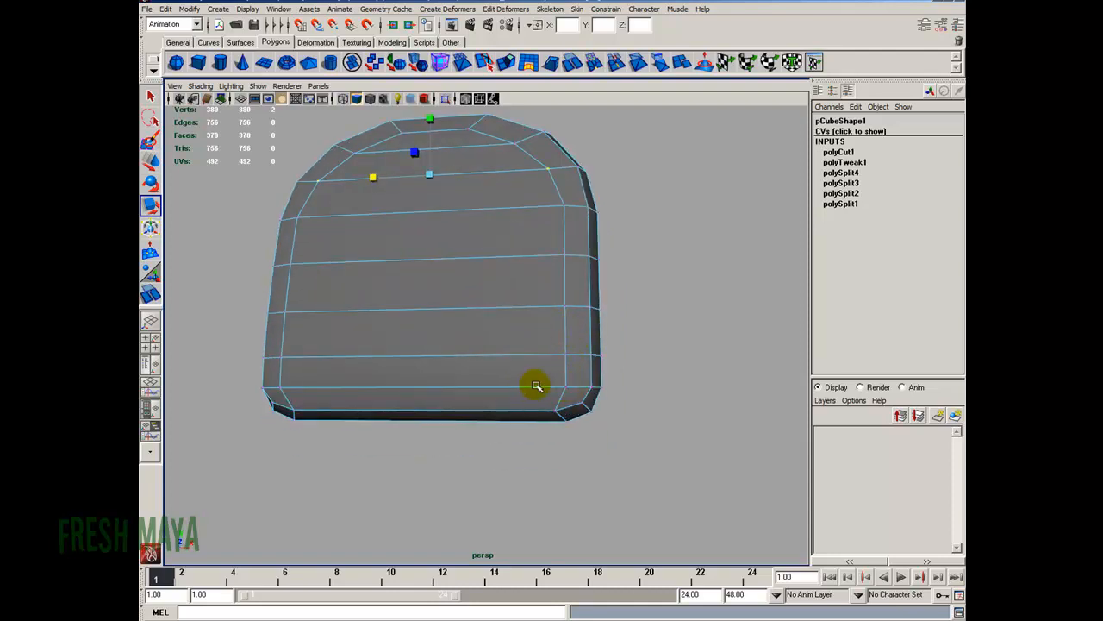
Split the front face at one lower corner with a two-segment curved cut from the vertical side edge toward the lowest row
{"action": "key", "text": "F8"}
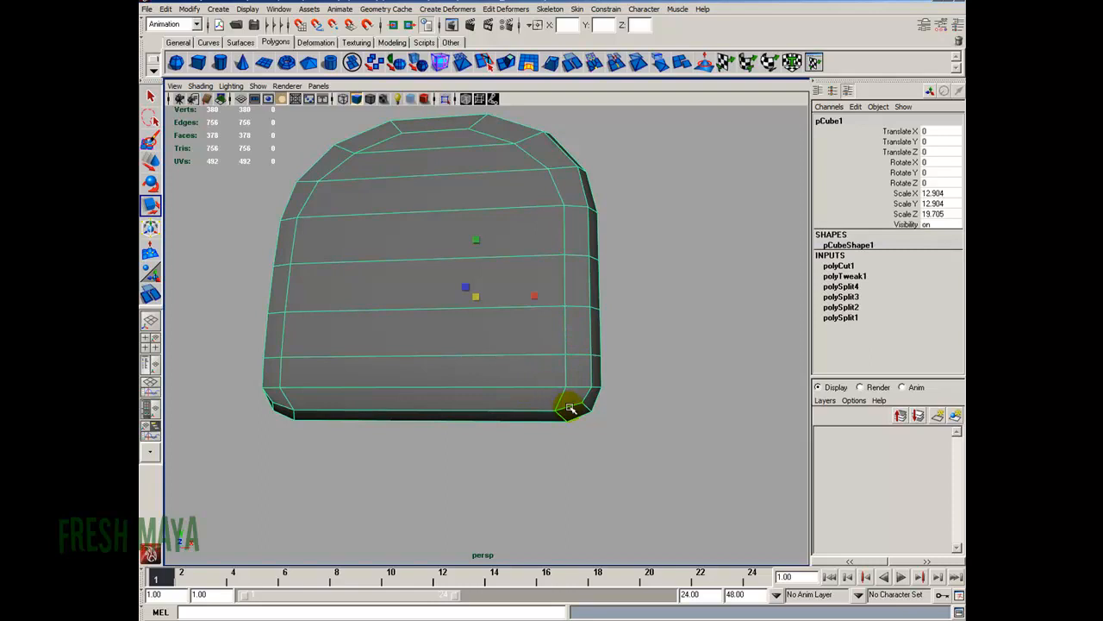
{"action": "right_click", "coordinate": [451, 332], "text": "shift"}
{"action": "right_click_drag", "start_coordinate": [451, 332], "coordinate": [413, 332], "text": "shift"}
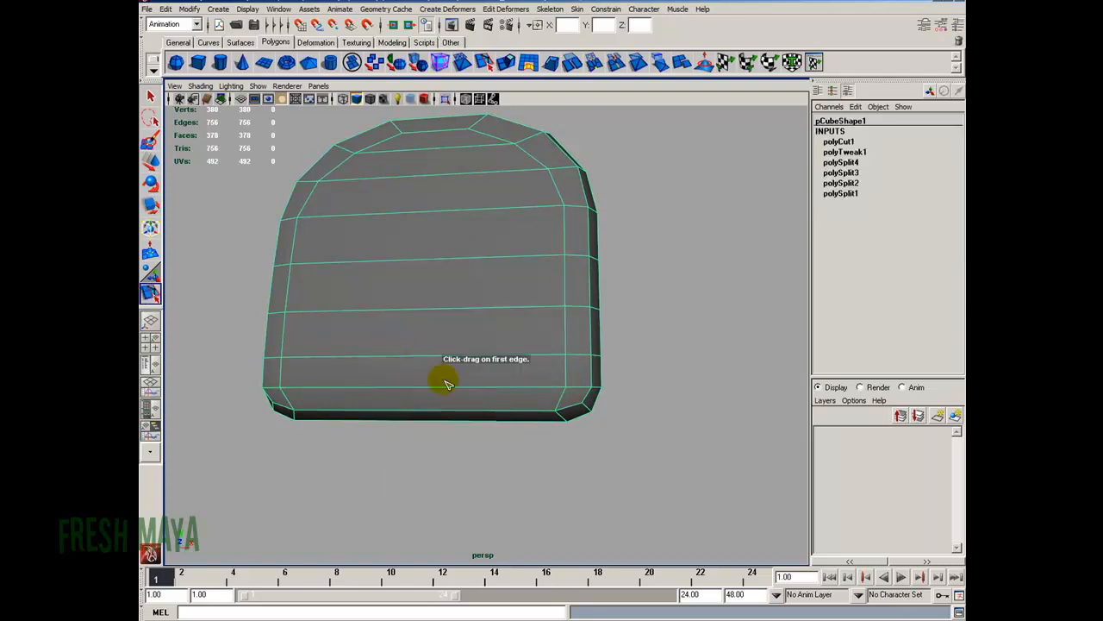
{"action": "left_click_drag", "start_coordinate": [440, 399], "coordinate": [484, 394], "text": "alt"}
{"action": "left_click_drag", "start_coordinate": [473, 335], "coordinate": [485, 372], "text": "alt"}
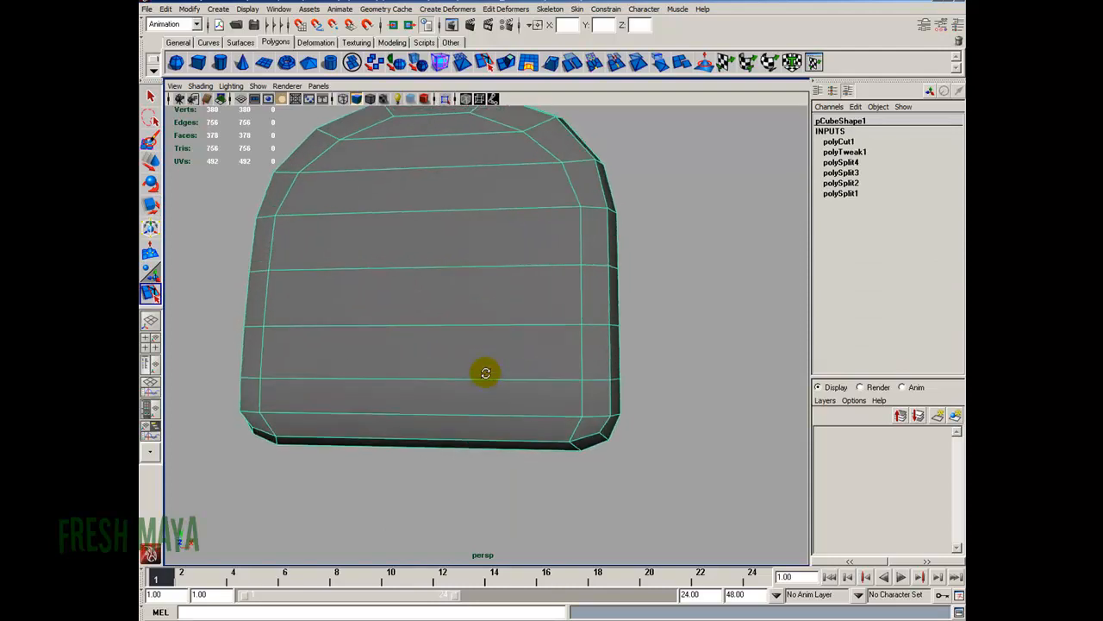
{"action": "left_click", "coordinate": [583, 326]}
{"action": "left_click_drag", "start_coordinate": [565, 380], "coordinate": [561, 381]}
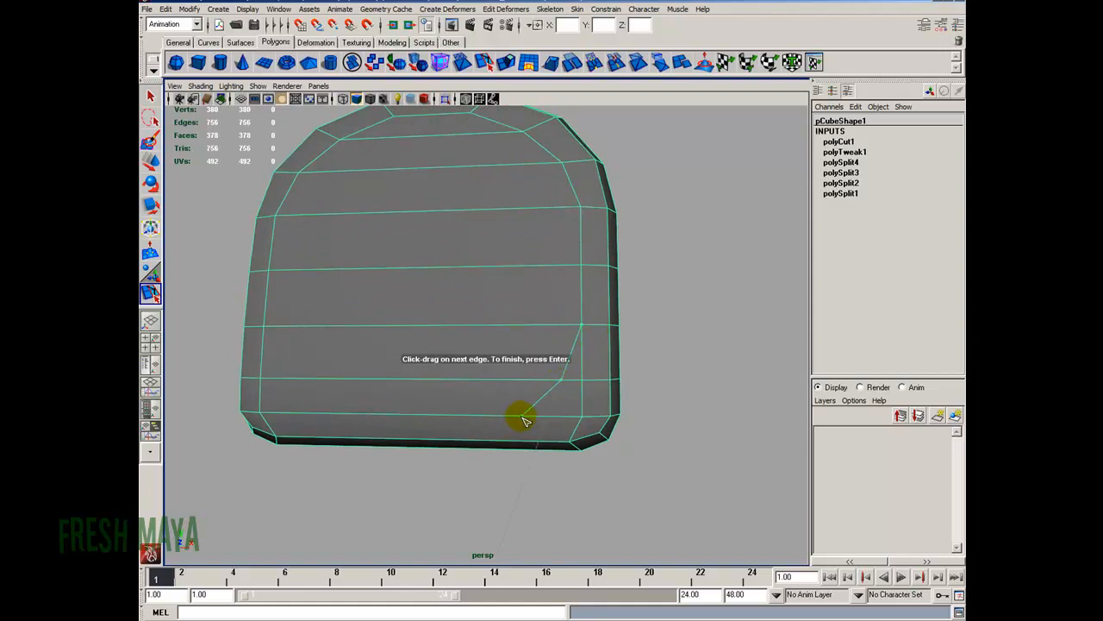
{"action": "left_click_drag", "start_coordinate": [521, 419], "coordinate": [518, 381], "text": "alt"}
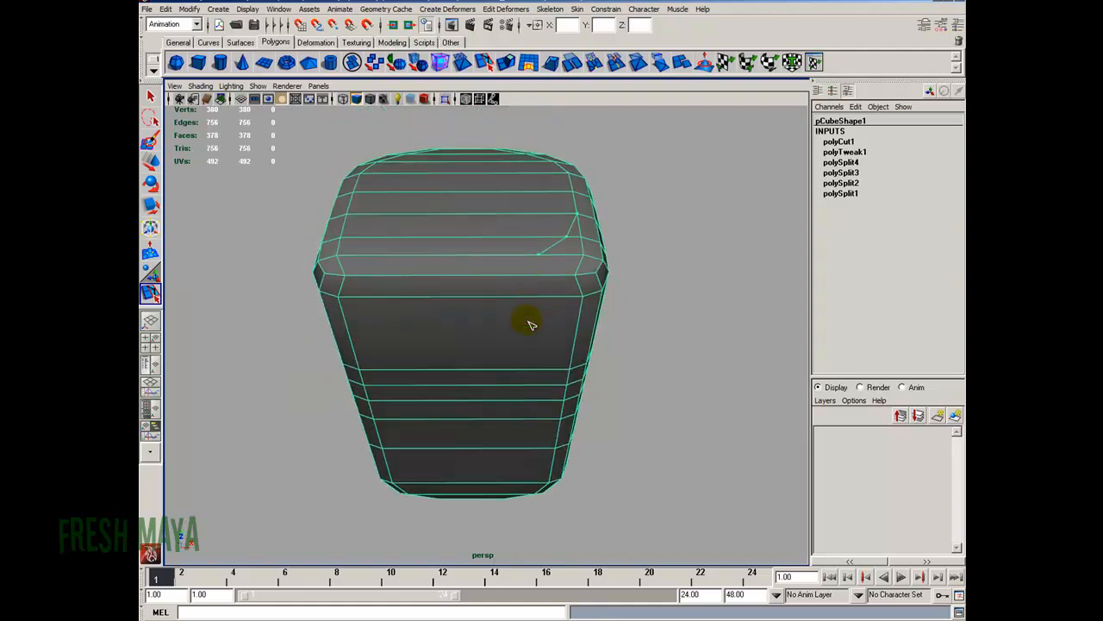
{"action": "key", "text": "Return"}
{"action": "key", "text": "w"}
{"action": "left_click_drag", "start_coordinate": [505, 296], "coordinate": [486, 320], "text": "alt"}
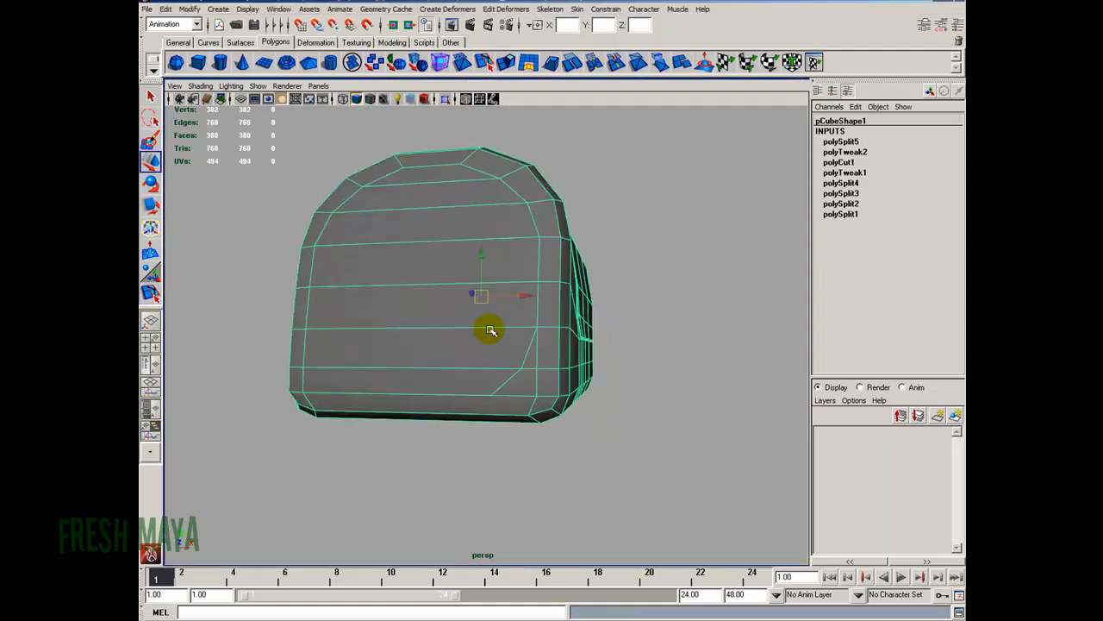
Continue that corner's cut with the Split Polygon Tool down the front and along the underside to the far end
{"action": "right_click", "coordinate": [420, 343], "text": "shift"}
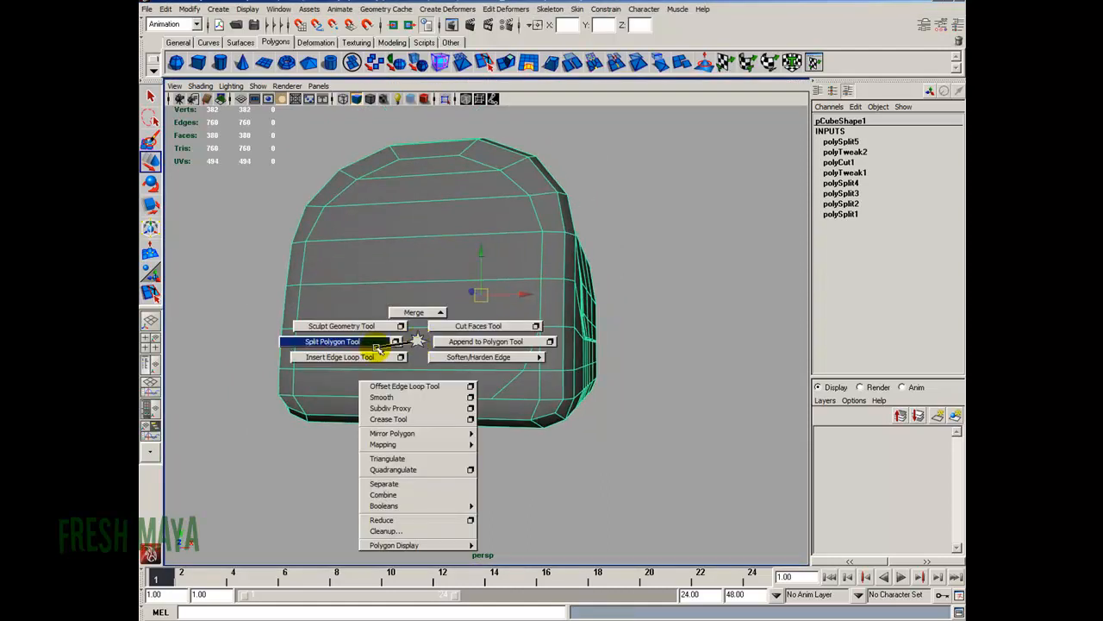
{"action": "left_click", "coordinate": [345, 342]}
{"action": "left_click_drag", "start_coordinate": [423, 419], "coordinate": [548, 245], "text": "alt"}
{"action": "left_click_drag", "start_coordinate": [532, 299], "coordinate": [362, 313], "text": "alt"}
{"action": "left_click", "coordinate": [538, 233]}
{"action": "left_click", "coordinate": [619, 431]}
{"action": "left_click_drag", "start_coordinate": [490, 160], "coordinate": [469, 229], "text": "alt"}
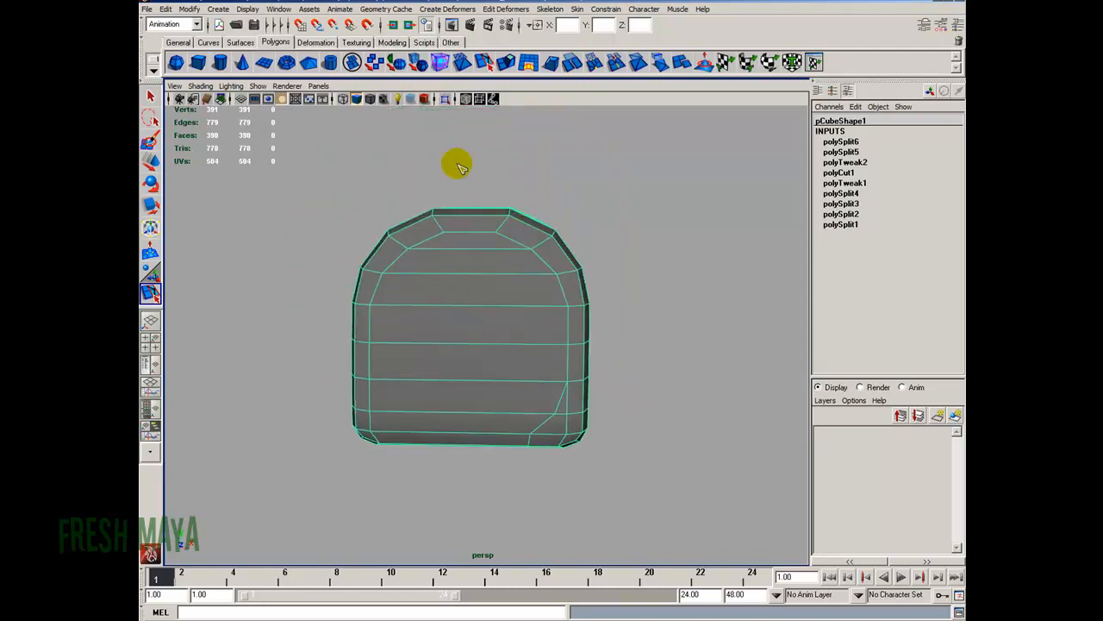
Split a matching curved cut at the opposite lower corner of the front face and carry it along the underside to the far end
{"action": "left_click_drag", "start_coordinate": [517, 294], "coordinate": [509, 278], "text": "alt"}
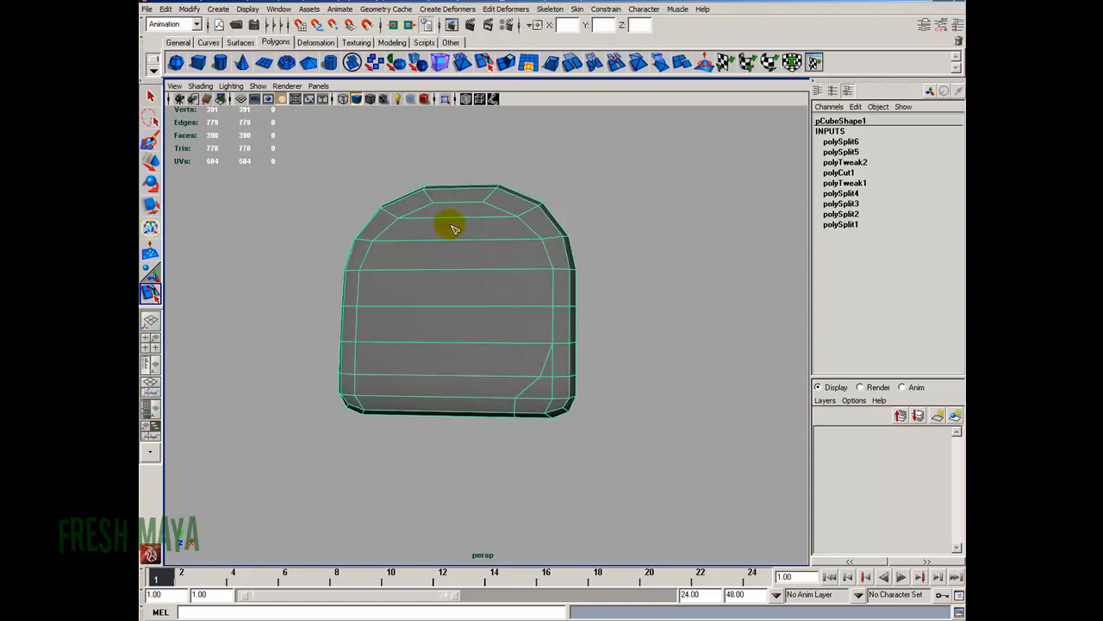
{"action": "left_click_drag", "start_coordinate": [441, 382], "coordinate": [411, 289], "text": "alt"}
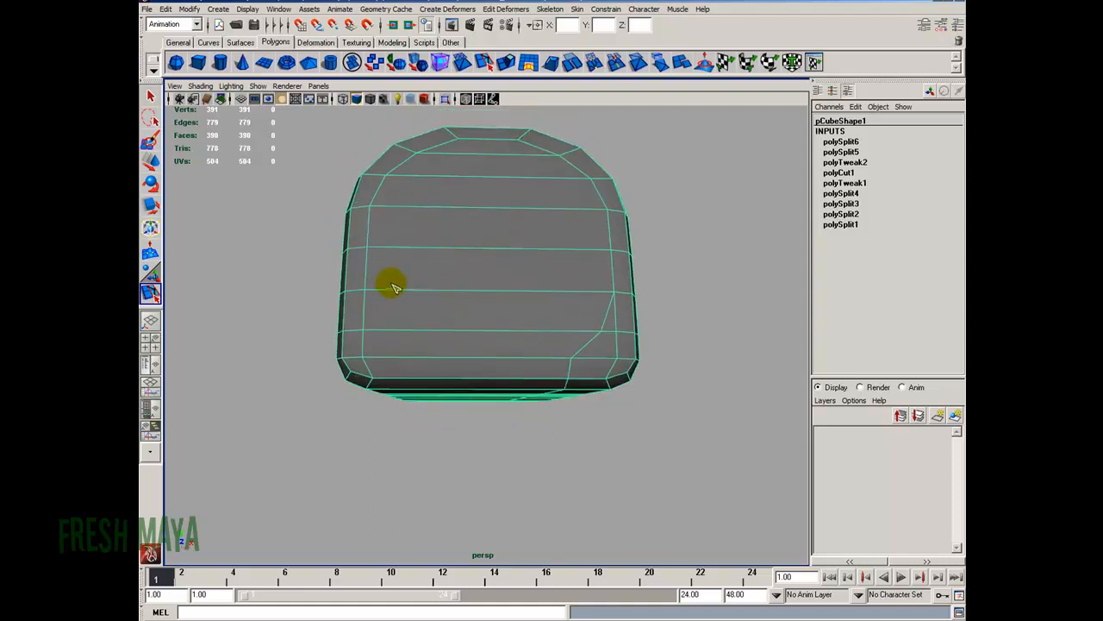
{"action": "left_click", "coordinate": [399, 336]}
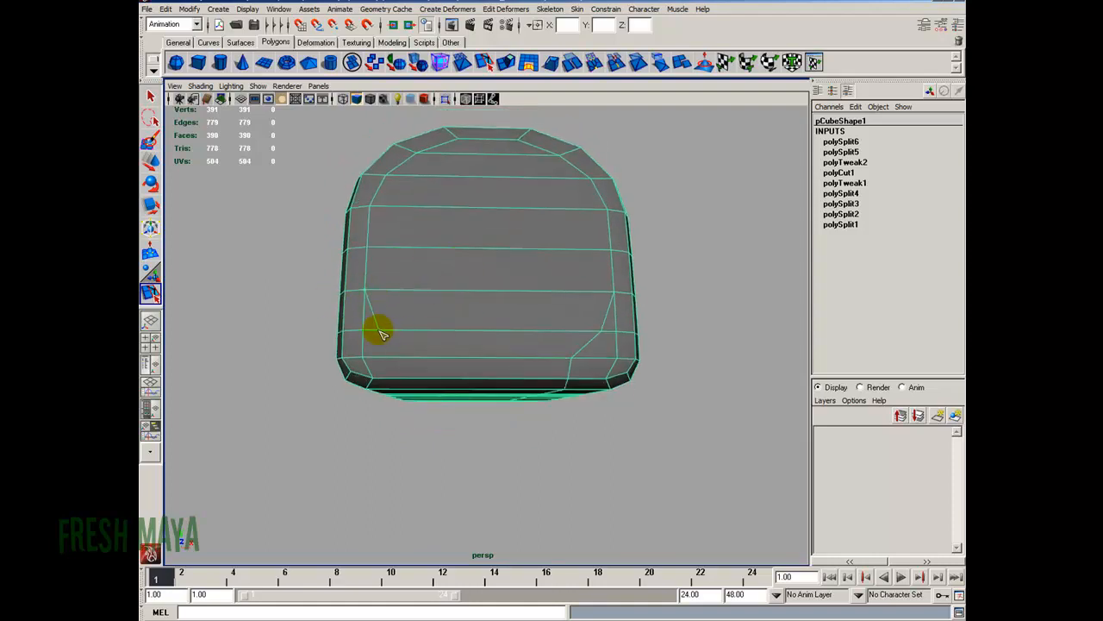
{"action": "key", "text": "Return"}
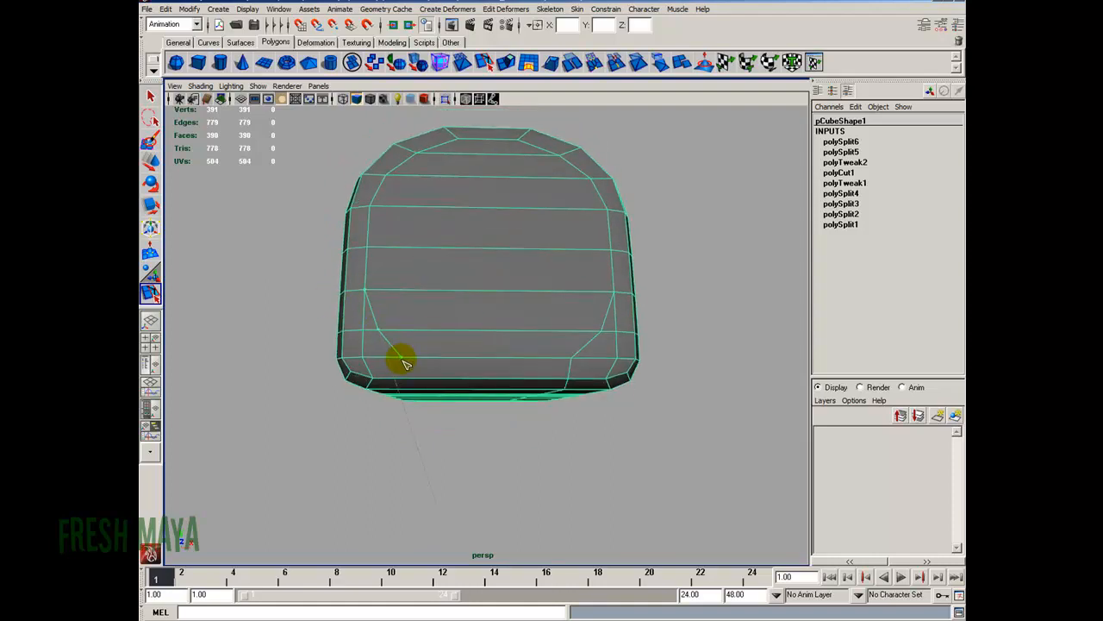
{"action": "left_click", "coordinate": [446, 377]}
{"action": "left_click_drag", "start_coordinate": [446, 377], "coordinate": [457, 353], "text": "alt"}
{"action": "left_click", "coordinate": [406, 233]}
{"action": "left_click_drag", "start_coordinate": [411, 264], "coordinate": [412, 419], "text": "alt"}
{"action": "left_click", "coordinate": [401, 450]}
{"action": "key", "text": "Return"}
{"action": "left_click_drag", "start_coordinate": [443, 385], "coordinate": [454, 394], "text": "alt"}
{"action": "key", "text": "w"}
Delete the three edges forming the straight row across the far end of the body, just before its angled border
{"action": "key", "text": "F10"}
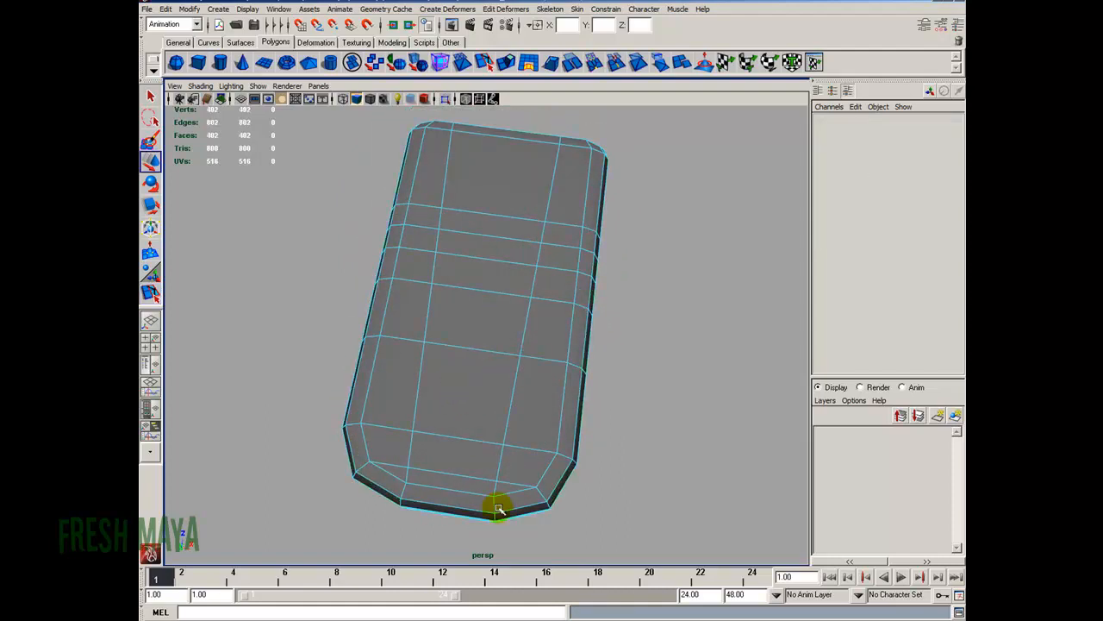
{"action": "left_click", "coordinate": [453, 475]}
{"action": "left_click", "coordinate": [394, 464], "text": "shift"}
{"action": "left_click", "coordinate": [521, 488], "text": "shift"}
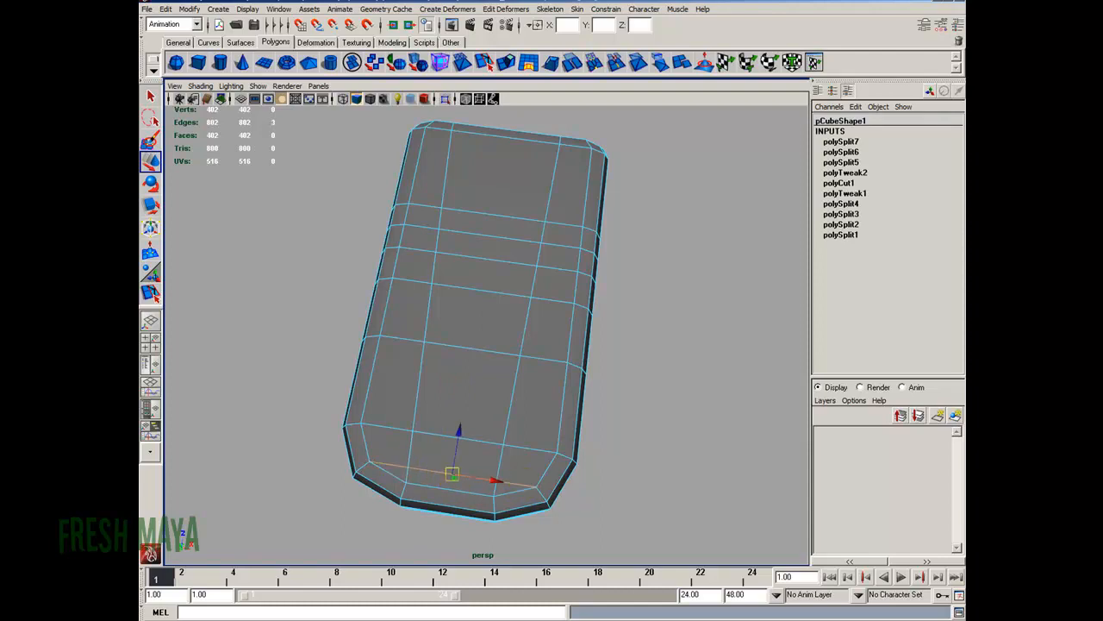
{"action": "left_click", "coordinate": [172, 24]}
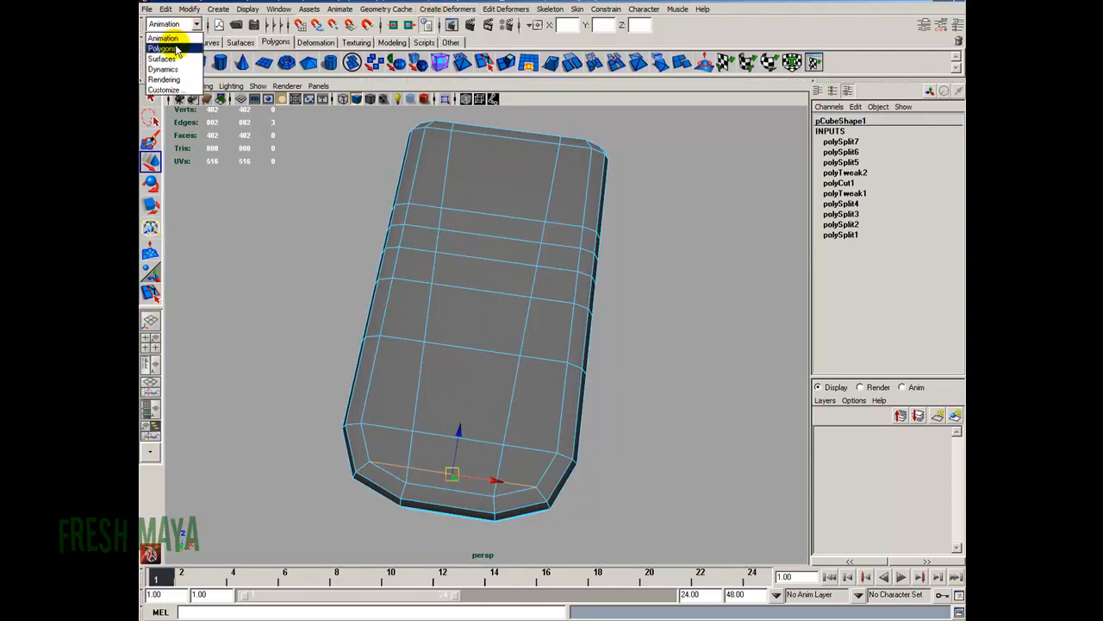
{"action": "left_click", "coordinate": [166, 47]}
{"action": "left_click", "coordinate": [393, 9]}
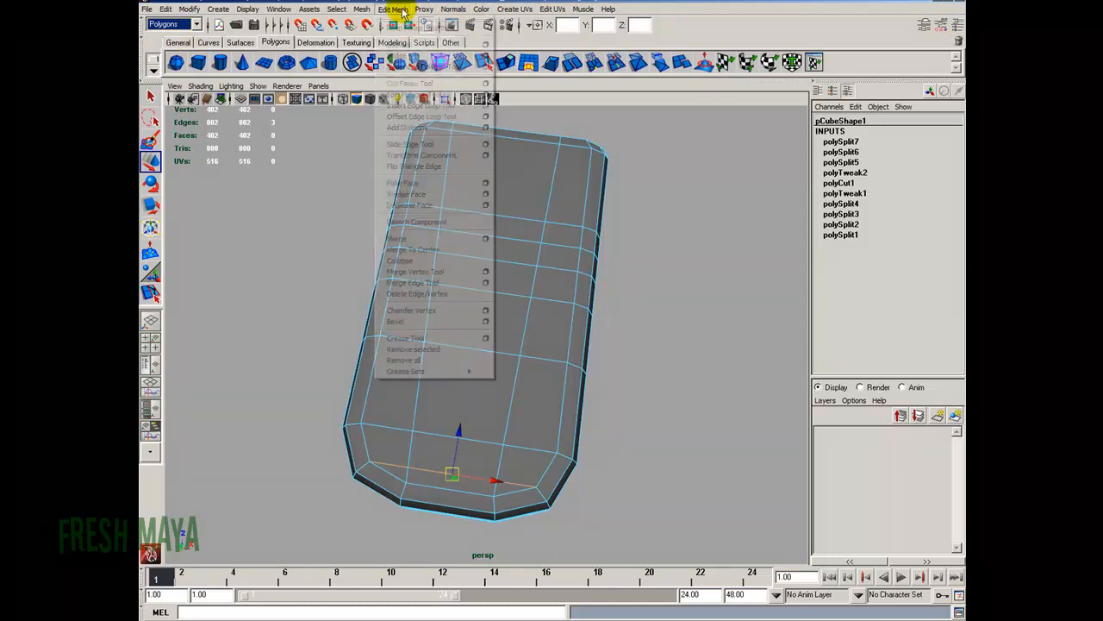
{"action": "left_click", "coordinate": [450, 294]}
Check the new corner edge flow on the front end and switch the body to face selection
{"action": "left_click_drag", "start_coordinate": [489, 351], "coordinate": [467, 357], "text": "alt"}
{"action": "left_click_drag", "start_coordinate": [492, 270], "coordinate": [399, 311], "text": "alt"}
{"action": "right_click_drag", "start_coordinate": [399, 310], "coordinate": [569, 471], "text": "alt"}
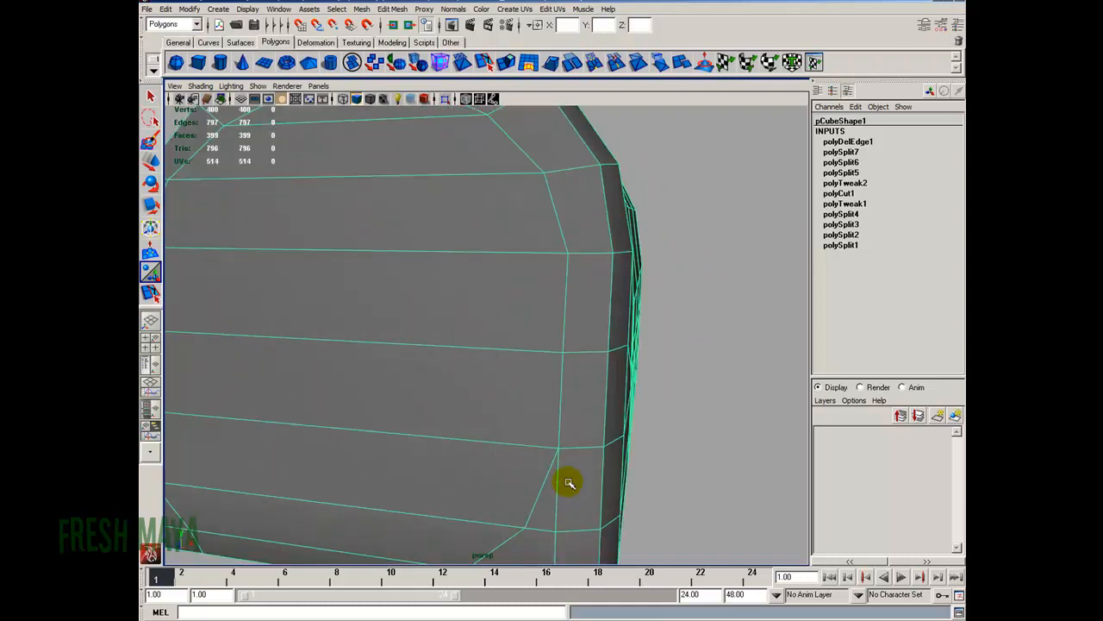
{"action": "right_click_drag", "start_coordinate": [529, 526], "coordinate": [456, 426], "text": "alt"}
{"action": "left_click_drag", "start_coordinate": [456, 426], "coordinate": [559, 392], "text": "alt"}
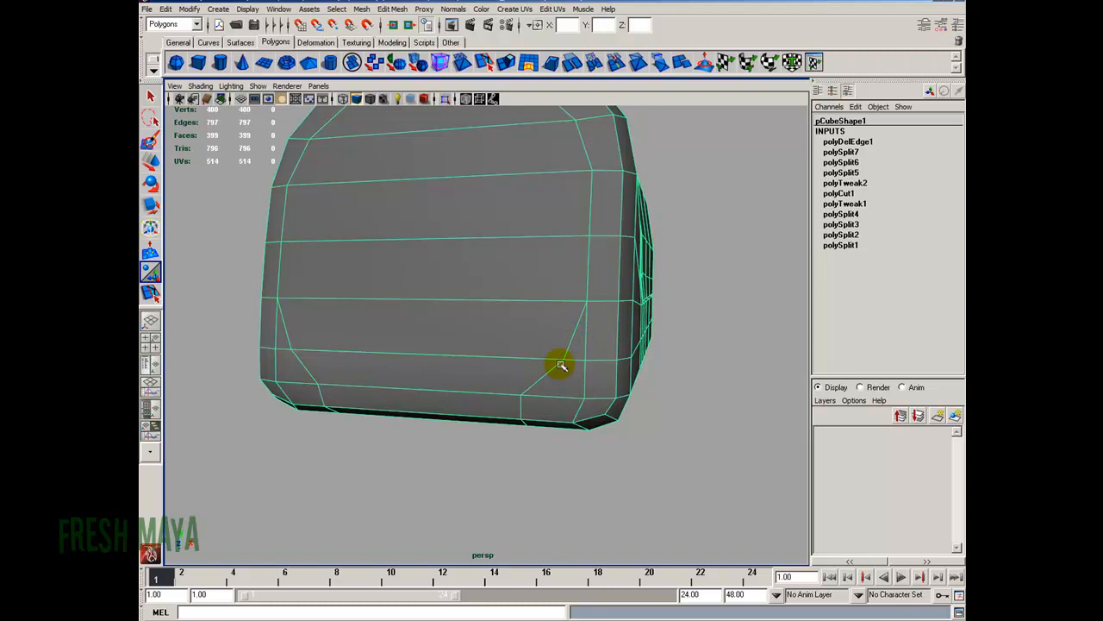
{"action": "left_click_drag", "start_coordinate": [584, 321], "coordinate": [508, 341], "text": "alt"}
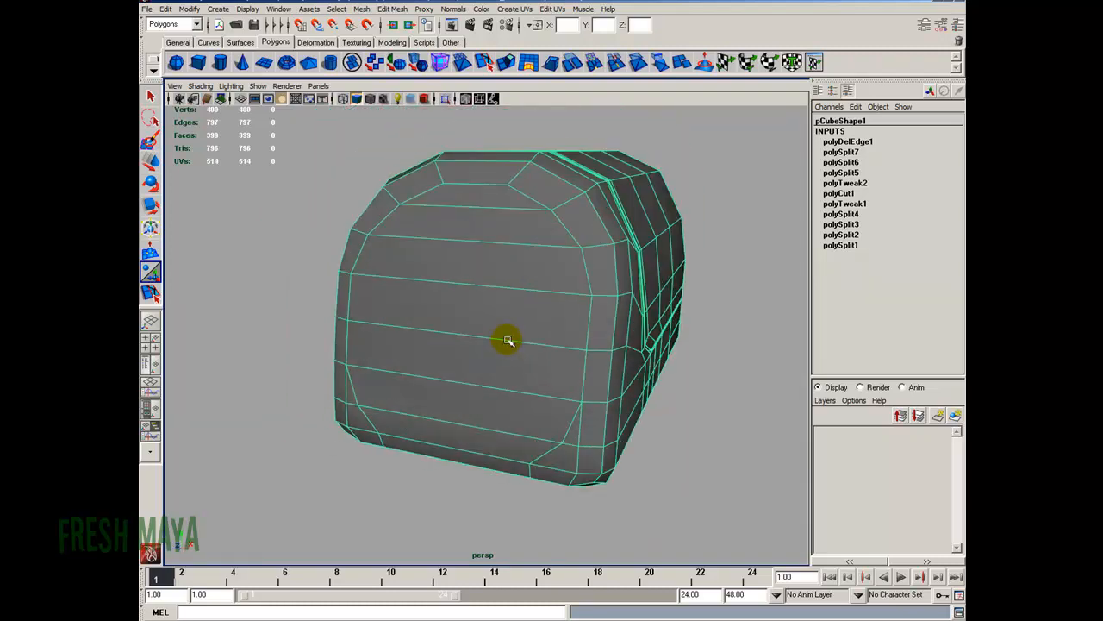
{"action": "right_click_drag", "start_coordinate": [514, 347], "coordinate": [488, 390]}
{"action": "left_click_drag", "start_coordinate": [544, 420], "coordinate": [595, 360], "text": "alt"}
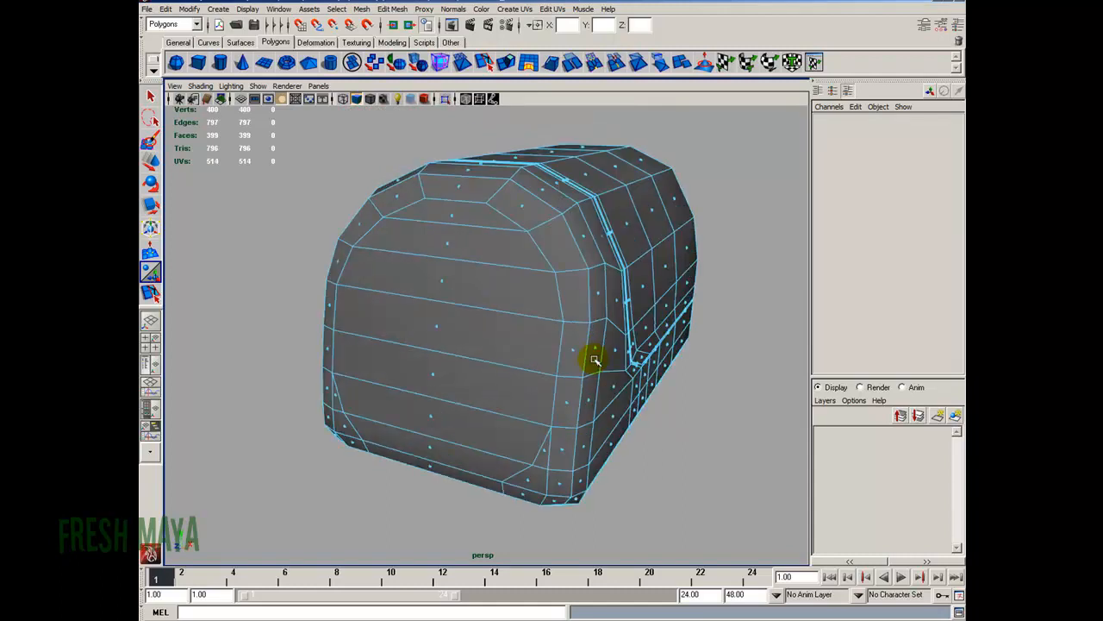
{"action": "left_click", "coordinate": [455, 219]}
{"action": "left_click", "coordinate": [444, 246], "text": "shift"}
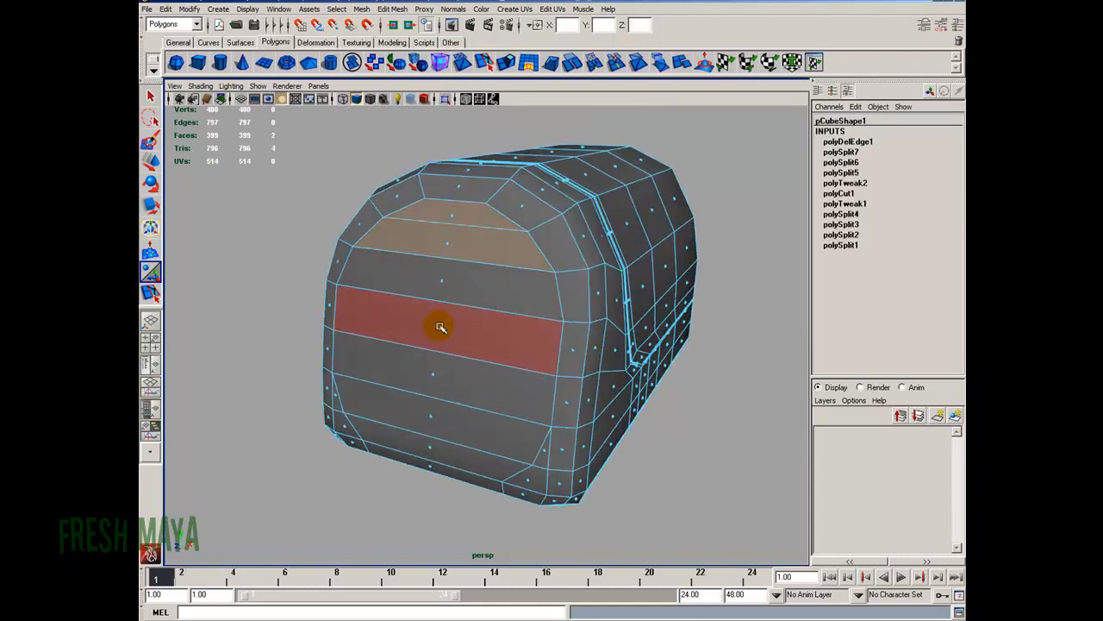
{"action": "left_click", "coordinate": [438, 371], "text": "shift"}
{"action": "key", "text": "z"}
{"action": "key", "text": "z"}
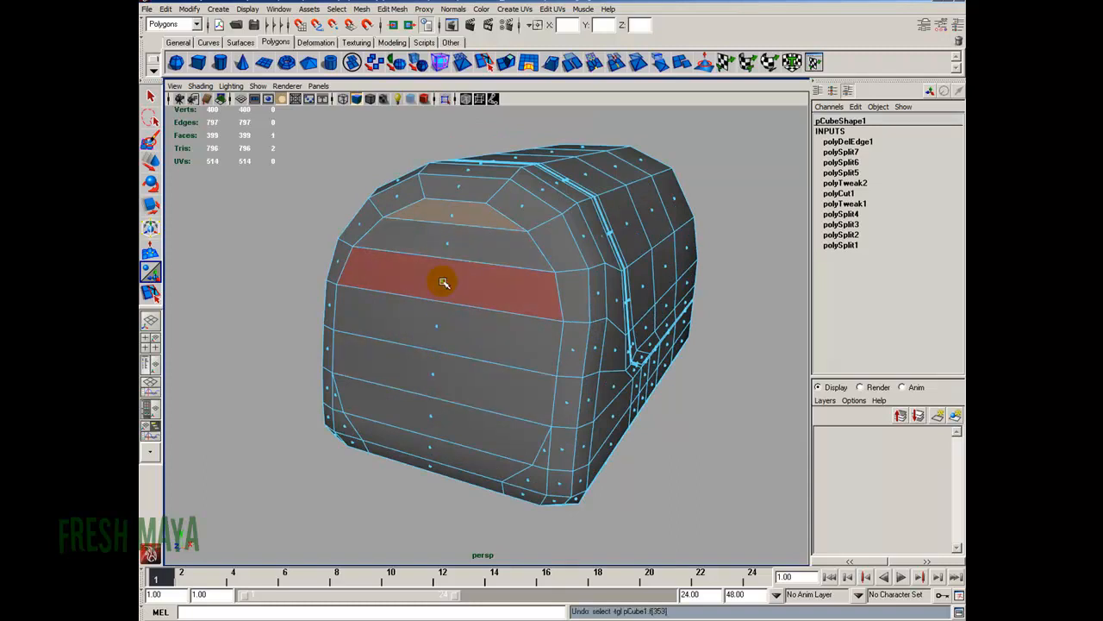
{"action": "key", "text": "z"}
Paint-select all the stacked faces inside the front end's border and duplicate them as a separate panel with Duplicate Face
{"action": "left_click", "coordinate": [151, 140]}
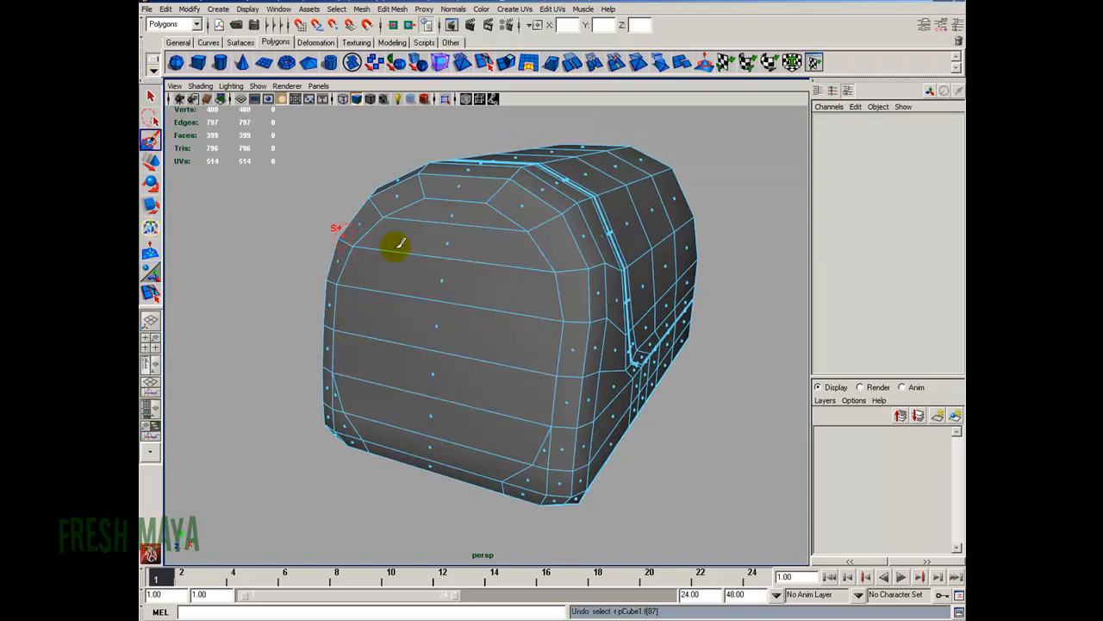
{"action": "mouse_move", "coordinate": [445, 216]}
{"action": "left_mouse_down"}
{"action": "mouse_move", "coordinate": [428, 449]}
{"action": "mouse_move", "coordinate": [534, 384]}
{"action": "mouse_move", "coordinate": [456, 357]}
{"action": "mouse_move", "coordinate": [458, 390]}
{"action": "left_mouse_up"}
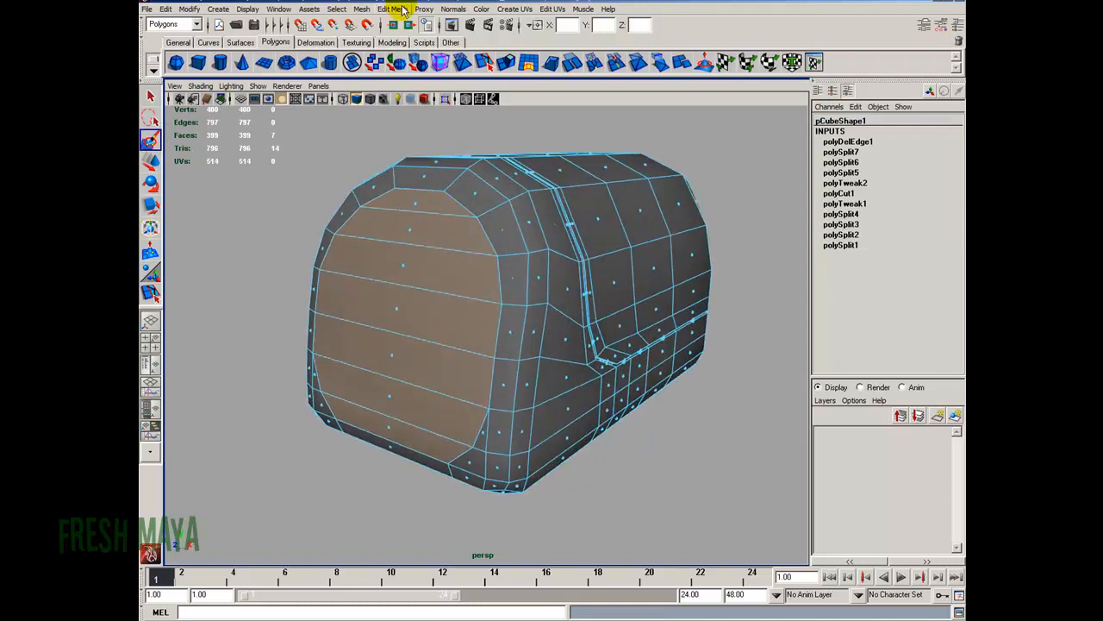
{"action": "left_click", "coordinate": [398, 8]}
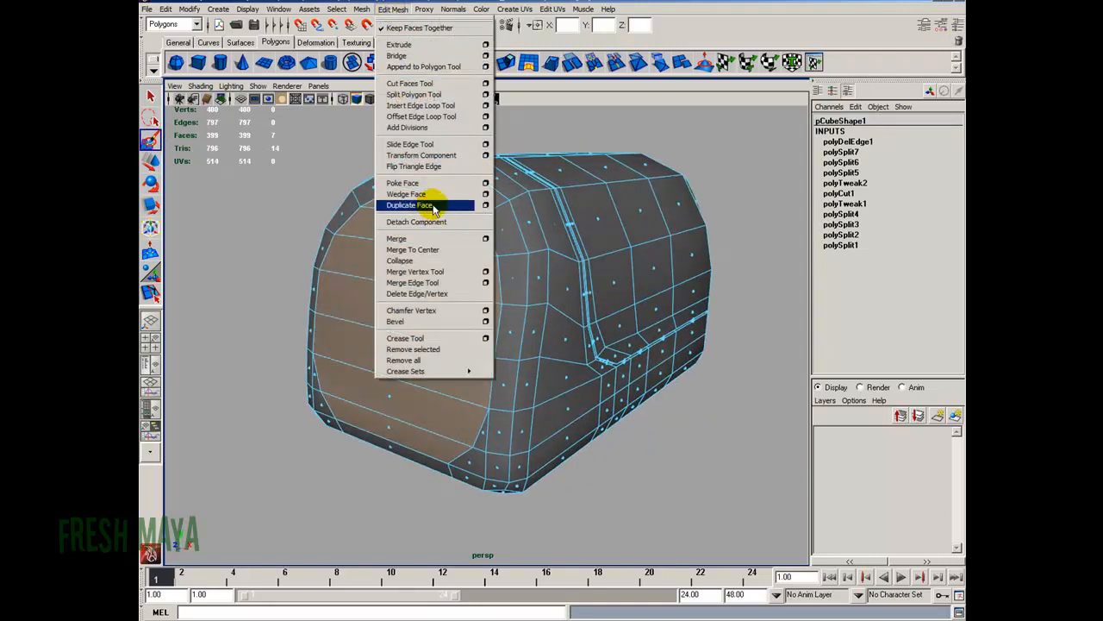
{"action": "left_click", "coordinate": [409, 205]}
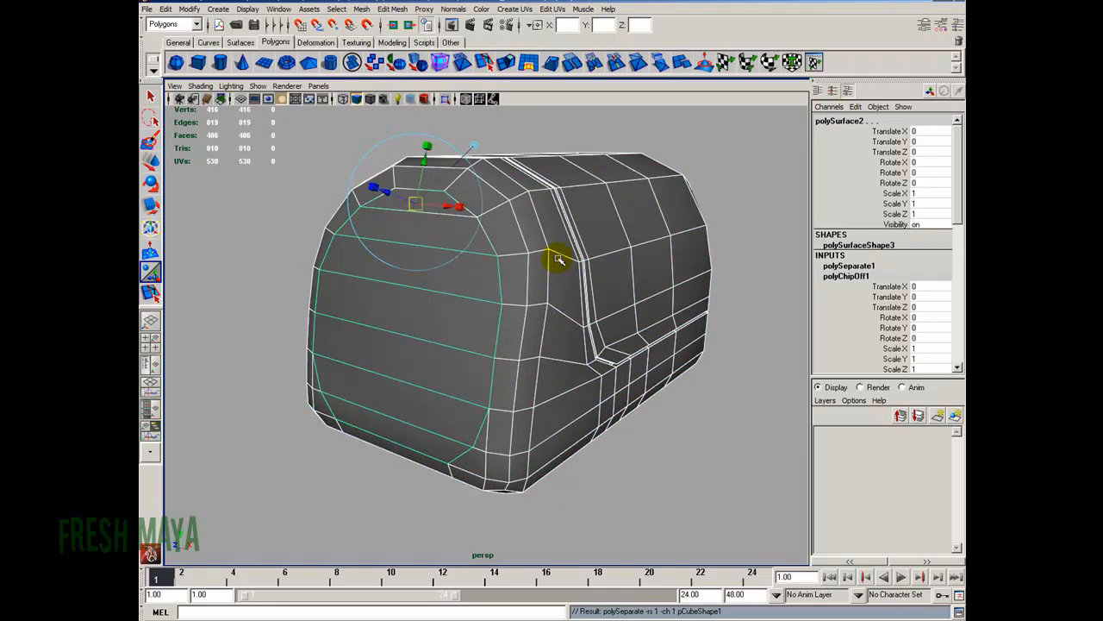
Return to object selection and center the pivot of the duplicated front panel
{"action": "key", "text": "F11"}
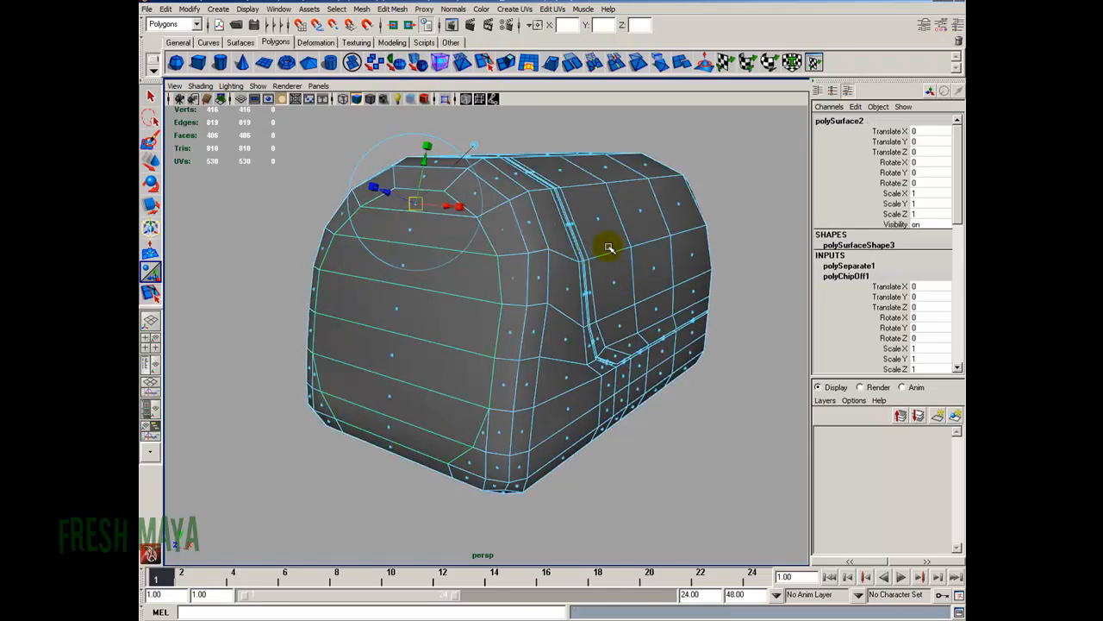
{"action": "key", "text": "F8"}
{"action": "right_click_drag", "start_coordinate": [600, 268], "coordinate": [529, 274], "text": "alt"}
{"action": "left_click_drag", "start_coordinate": [417, 330], "coordinate": [440, 288], "text": "alt"}
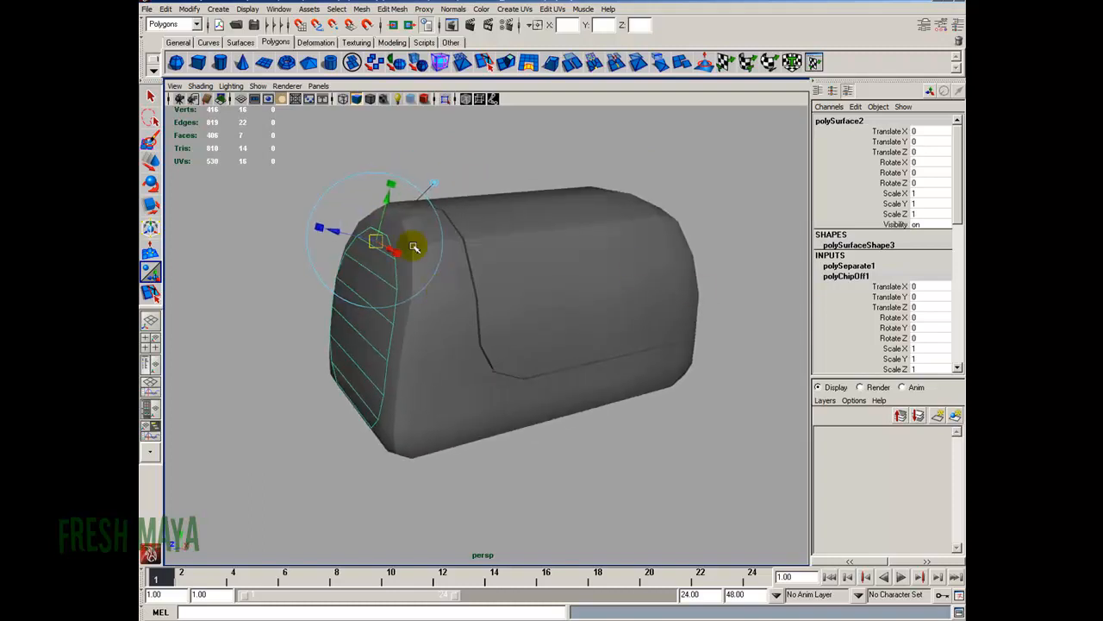
{"action": "left_click", "coordinate": [196, 10]}
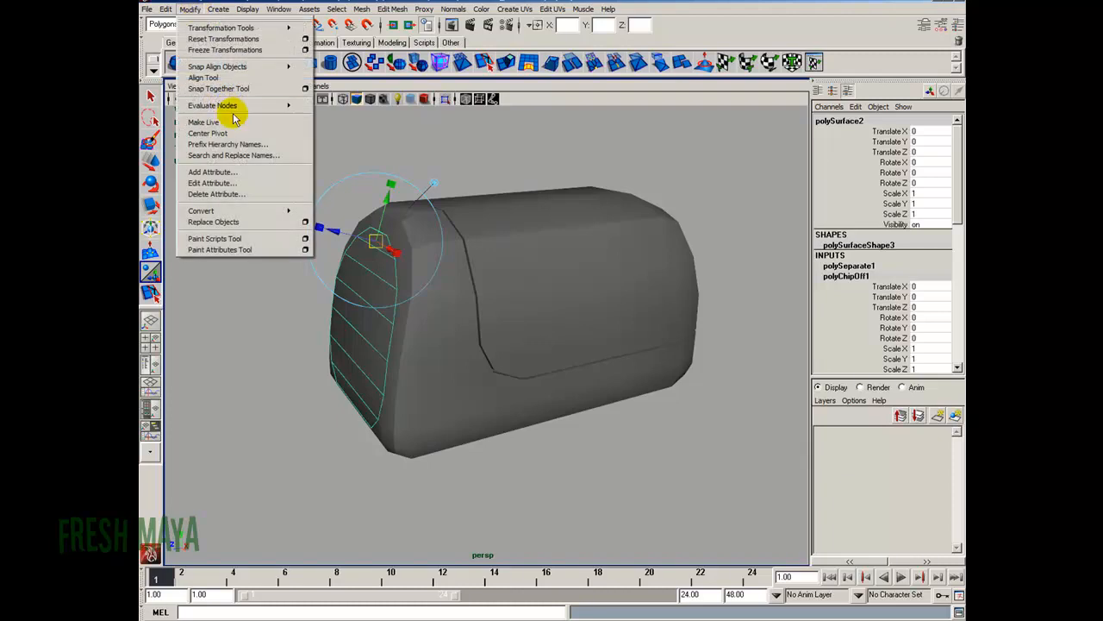
{"action": "left_click", "coordinate": [237, 130]}
{"action": "left_click_drag", "start_coordinate": [518, 167], "coordinate": [433, 201], "text": "alt"}
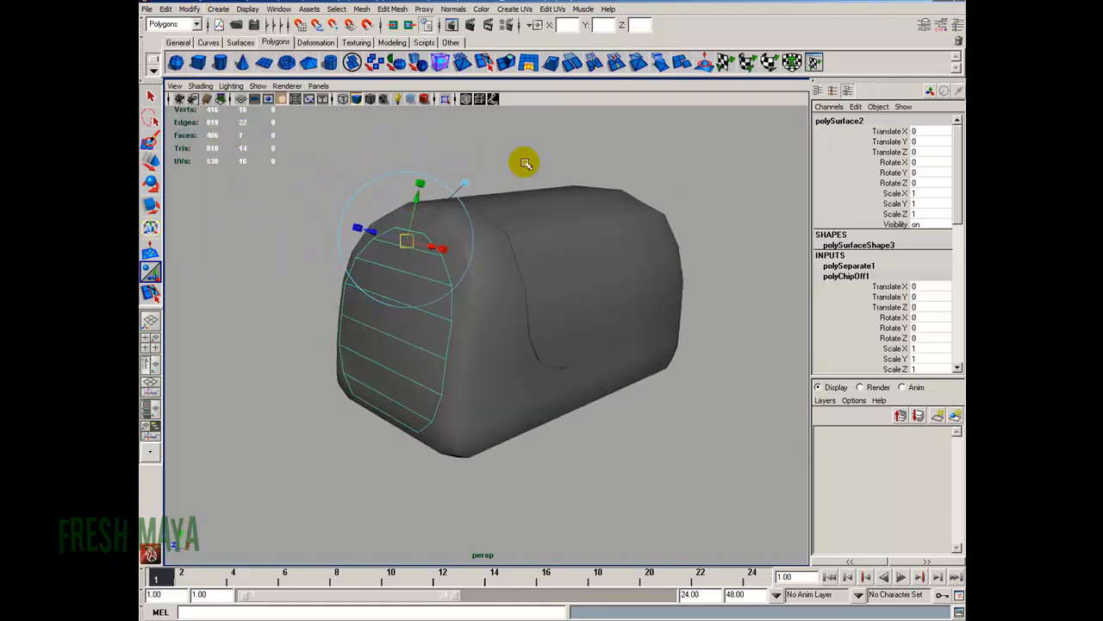
Show the Outliner beside the perspective view, expand pCube1, and rename the polySurface1 mesh as Body
{"action": "left_click", "coordinate": [150, 366]}
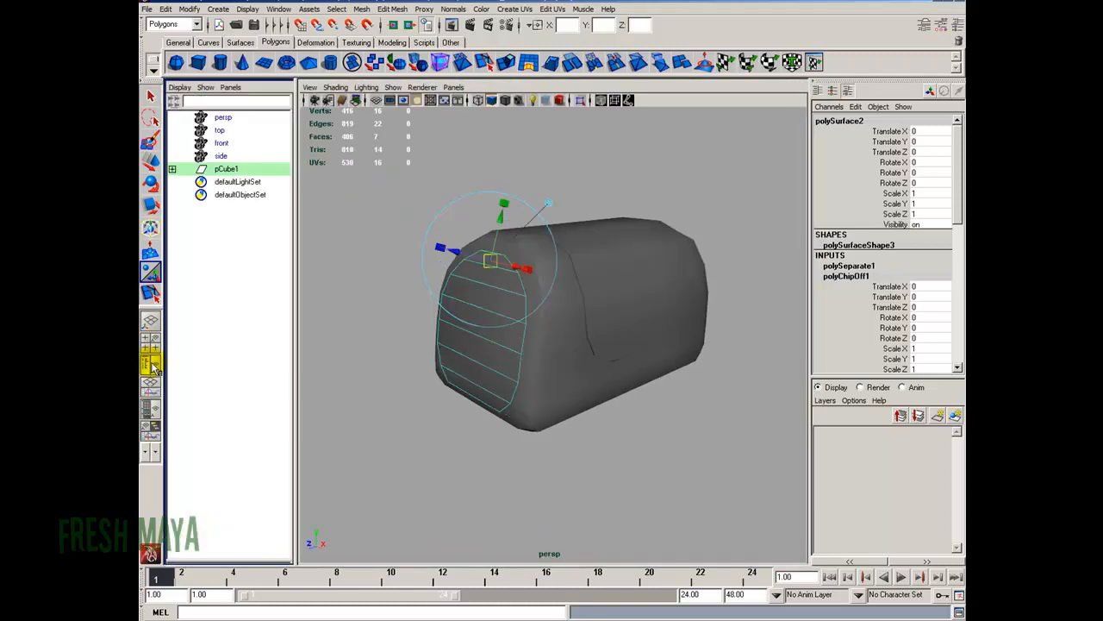
{"action": "left_click", "coordinate": [173, 170]}
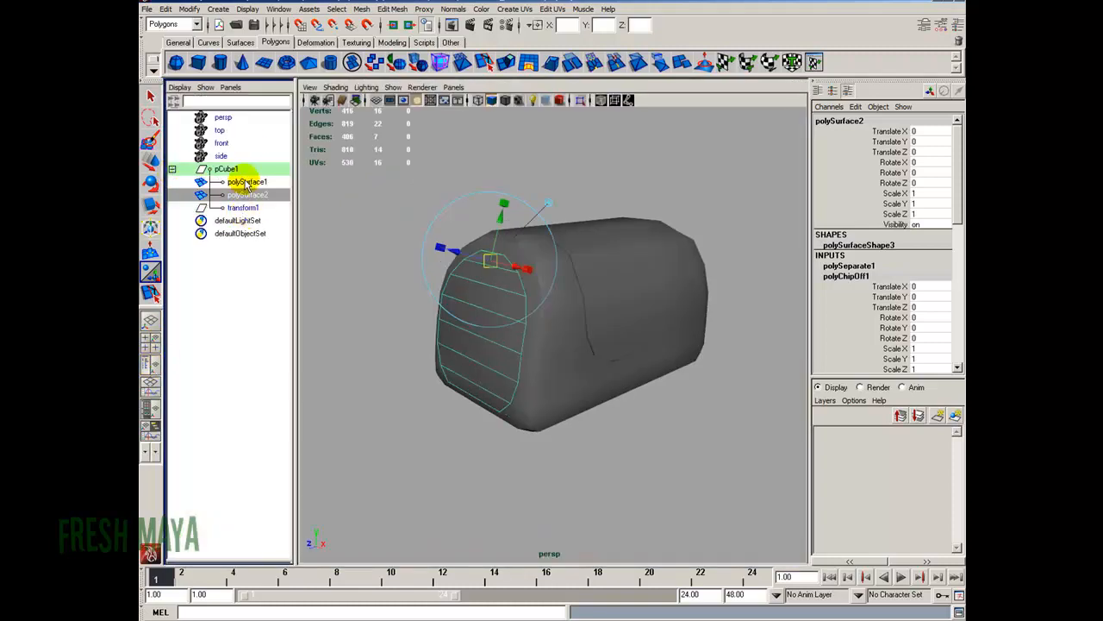
{"action": "left_click", "coordinate": [250, 183]}
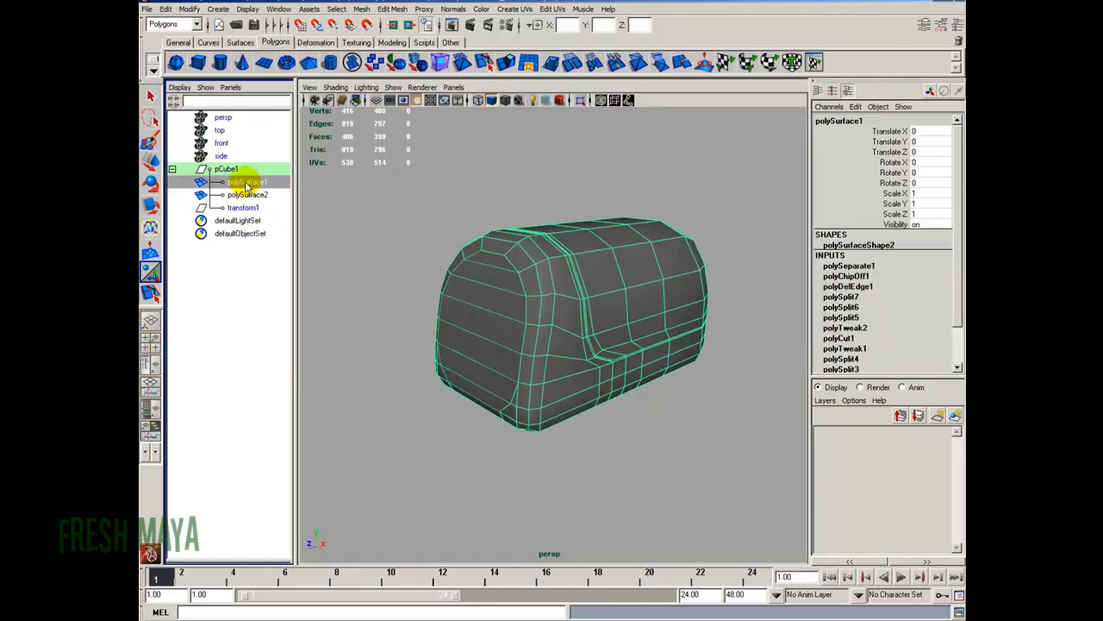
{"action": "double_click", "coordinate": [247, 183]}
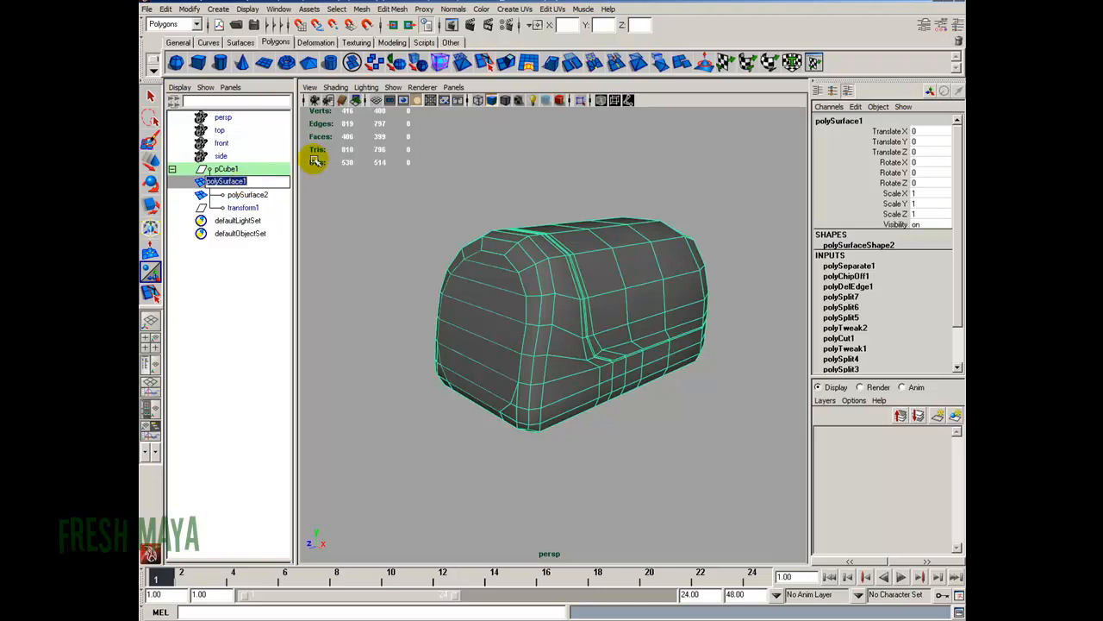
{"action": "type", "text": "Body"}
{"action": "key", "text": "Return"}
Rename the duplicated front panel, polySurface2, as Door
{"action": "double_click", "coordinate": [264, 195]}
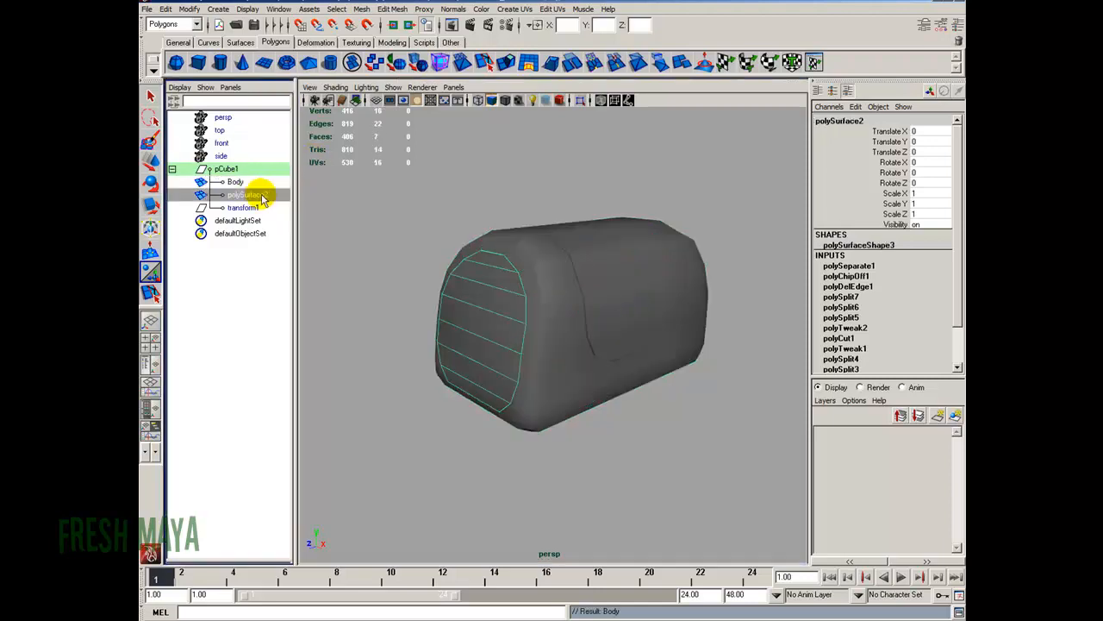
{"action": "type", "text": "Do"}
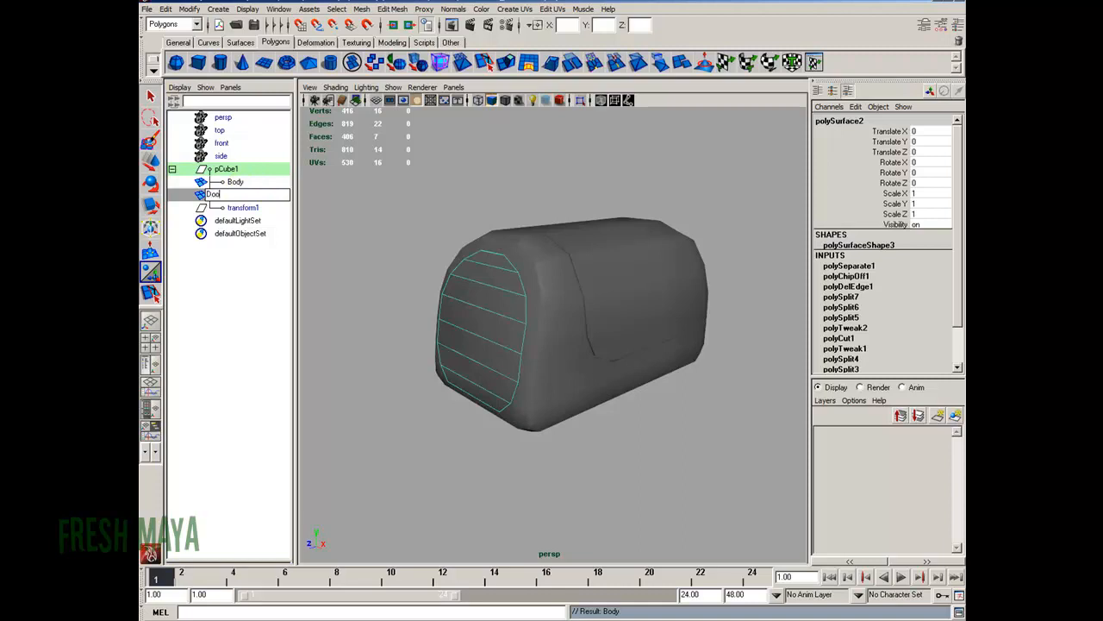
{"action": "type", "text": "or"}
{"action": "key", "text": "Return"}
Delete the construction history of the whole pCube1 group, clearing its leftover transform1 node
{"action": "left_click", "coordinate": [241, 208]}
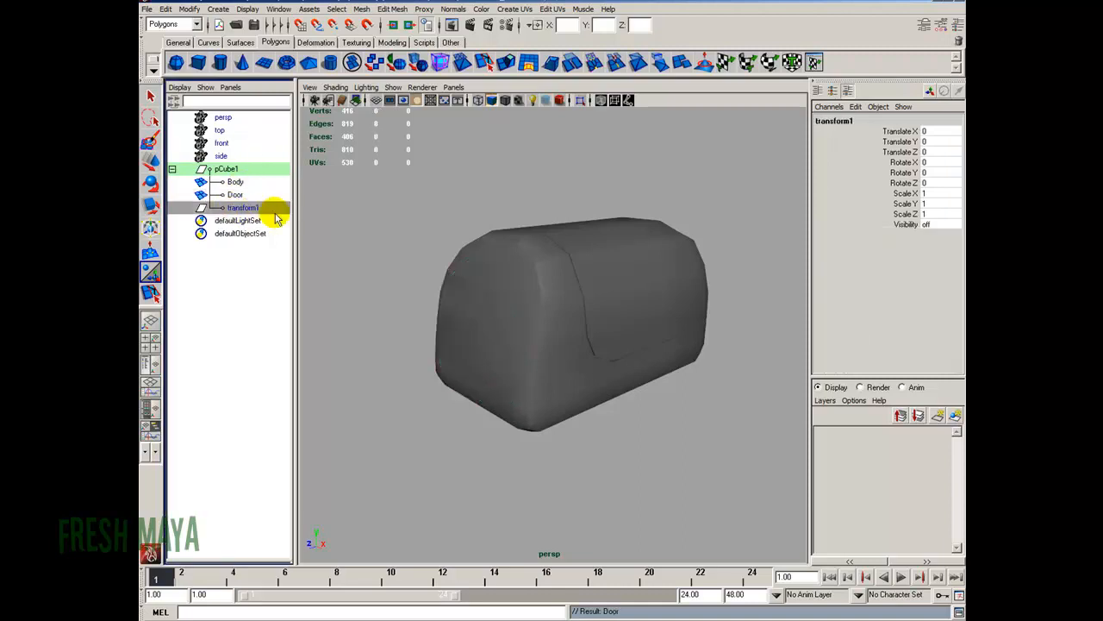
{"action": "left_click", "coordinate": [228, 171]}
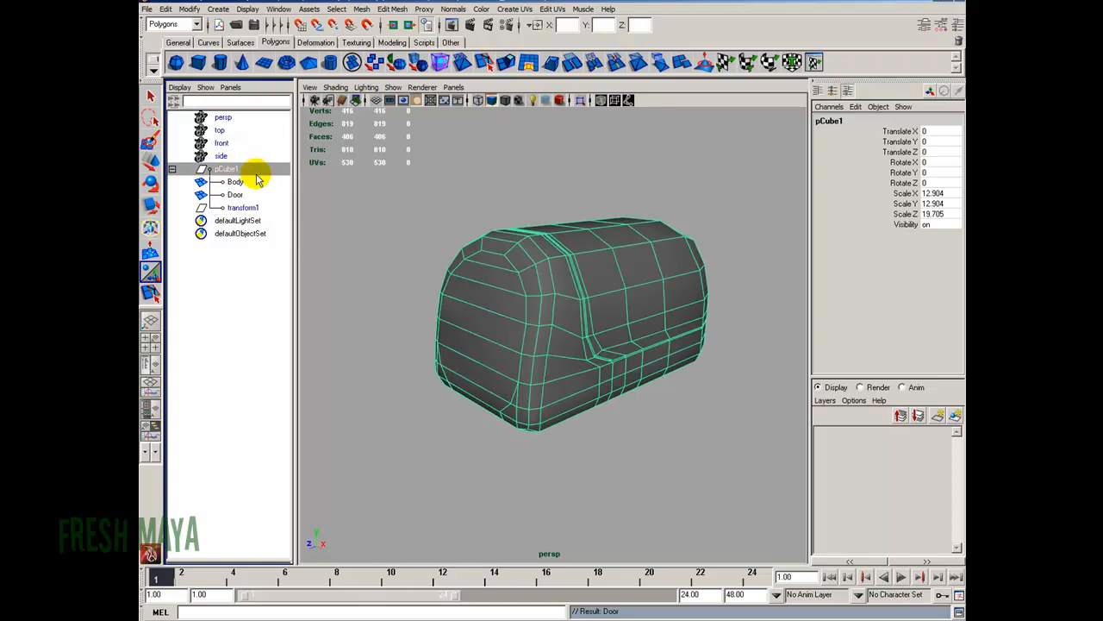
{"action": "left_click", "coordinate": [173, 169]}
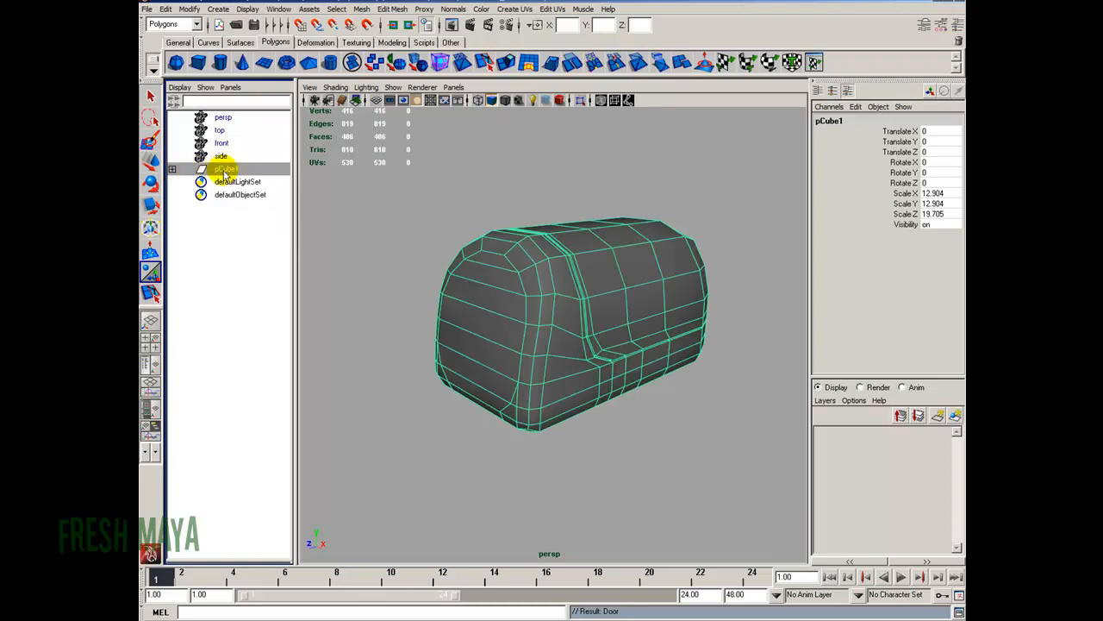
{"action": "left_click", "coordinate": [165, 9]}
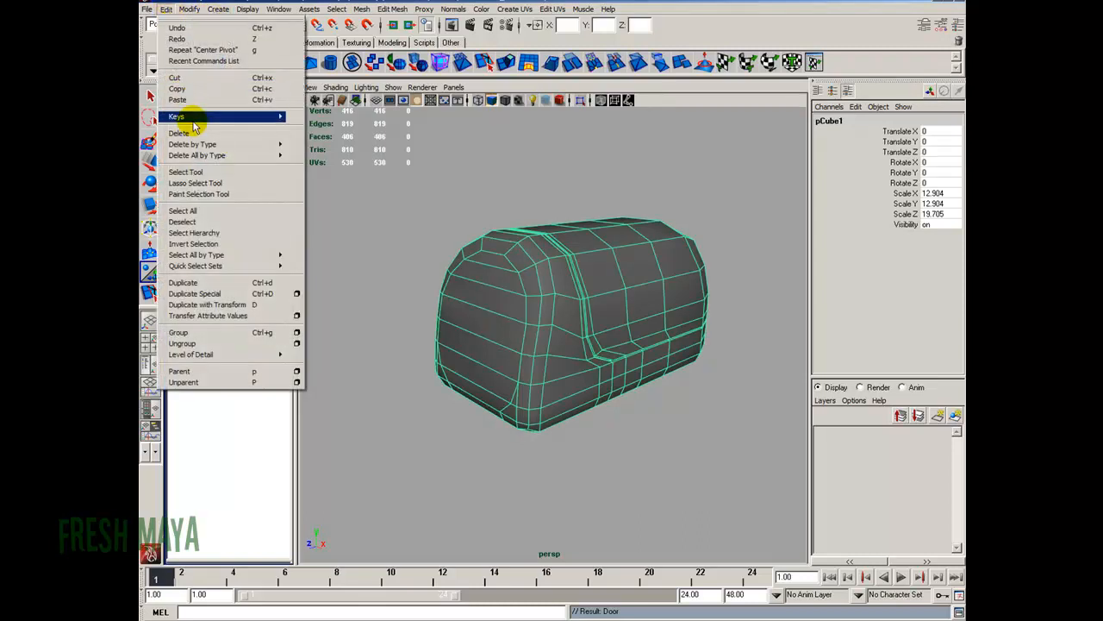
{"action": "mouse_move", "coordinate": [211, 144]}
{"action": "left_click", "coordinate": [308, 152]}
{"action": "left_click", "coordinate": [174, 169]}
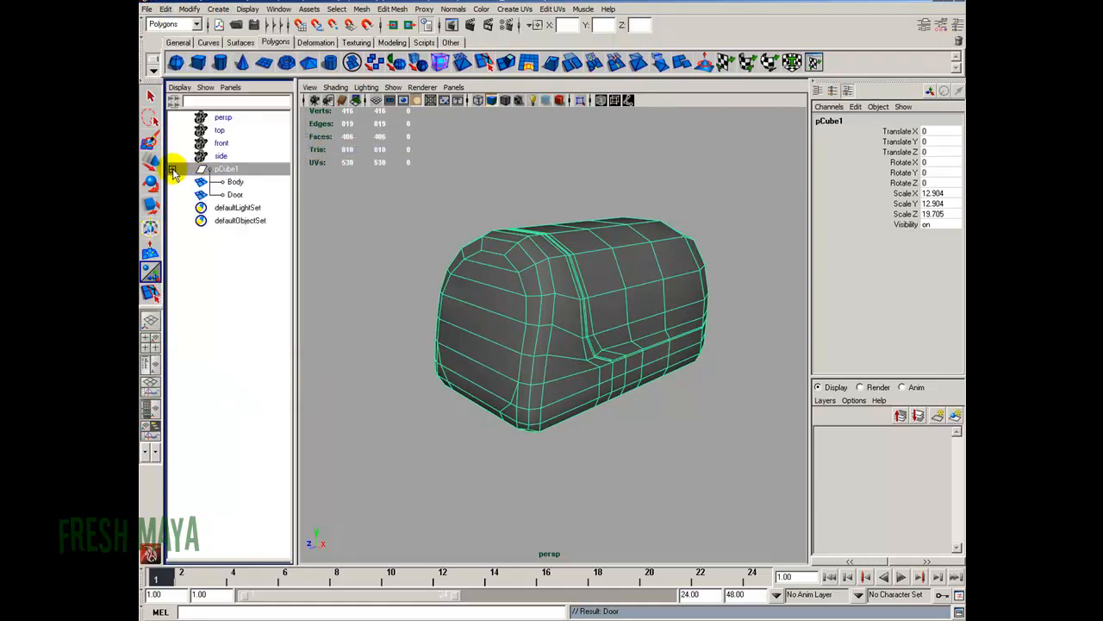
Put the Door on a new display layer named lyr_Door and hide that layer
{"action": "left_click", "coordinate": [236, 194]}
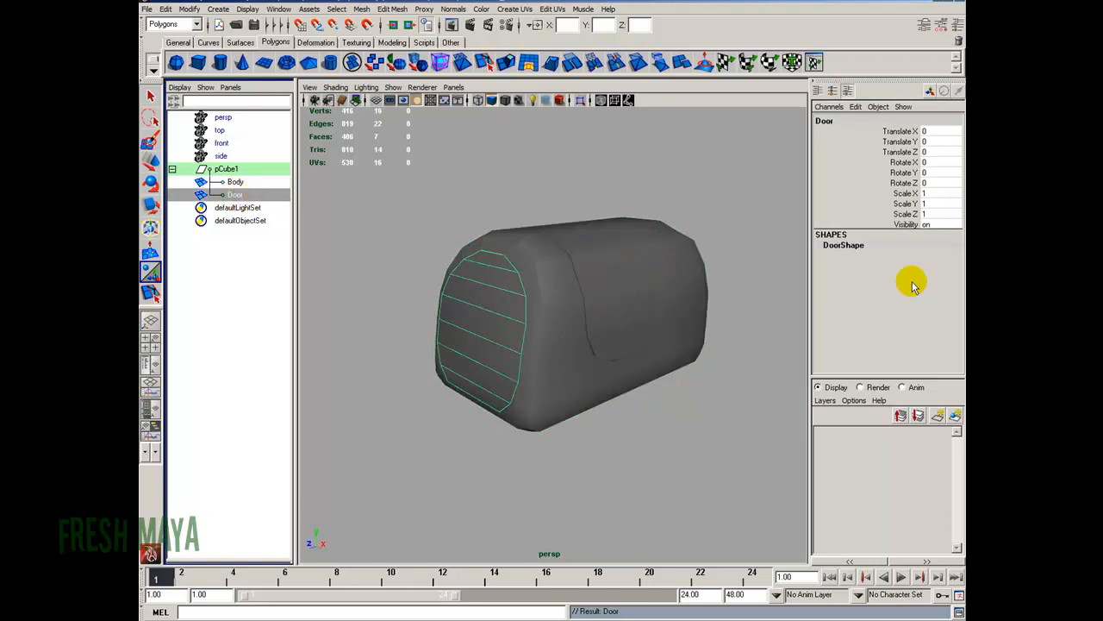
{"action": "left_click", "coordinate": [956, 417]}
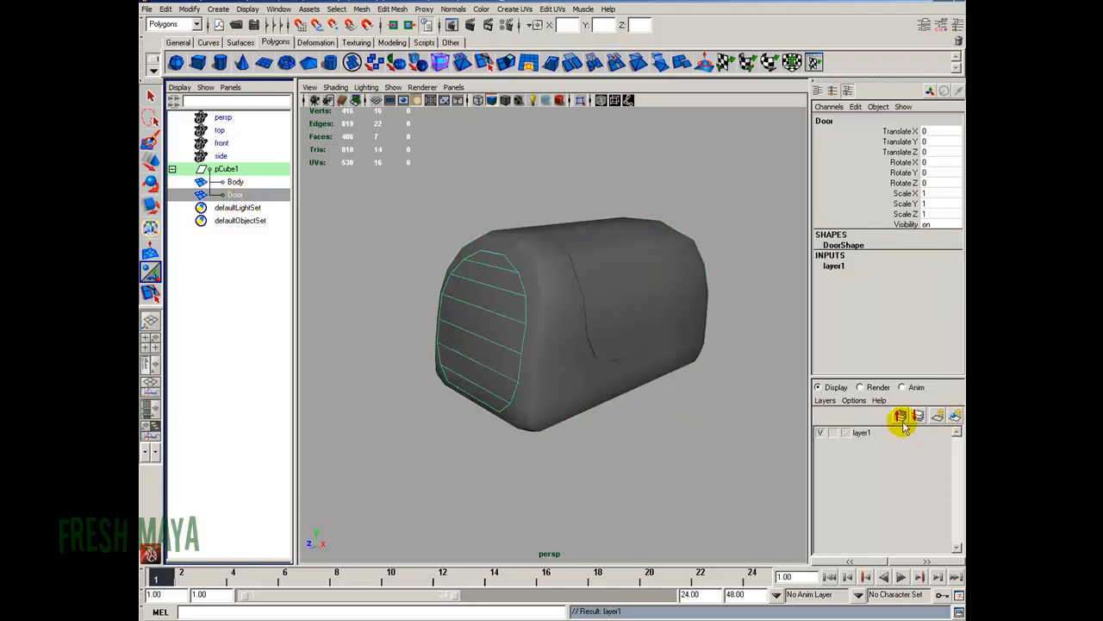
{"action": "double_click", "coordinate": [865, 433]}
{"action": "left_click_drag", "start_coordinate": [540, 239], "coordinate": [481, 242]}
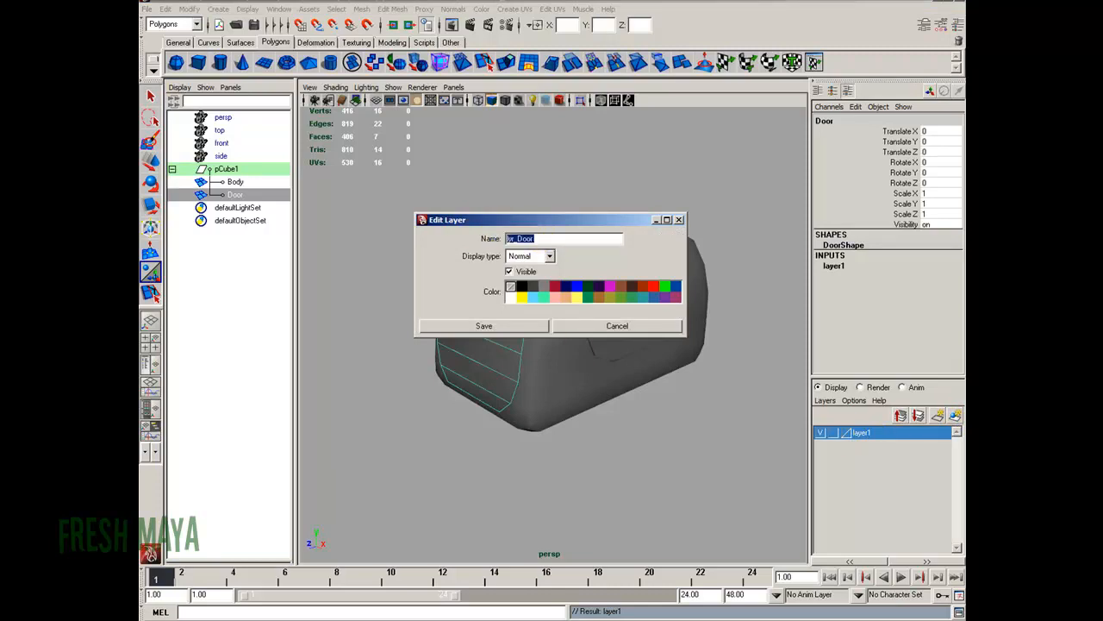
{"action": "left_click", "coordinate": [512, 321]}
{"action": "left_click", "coordinate": [824, 433]}
{"action": "left_click", "coordinate": [822, 433]}
{"action": "left_click", "coordinate": [821, 432]}
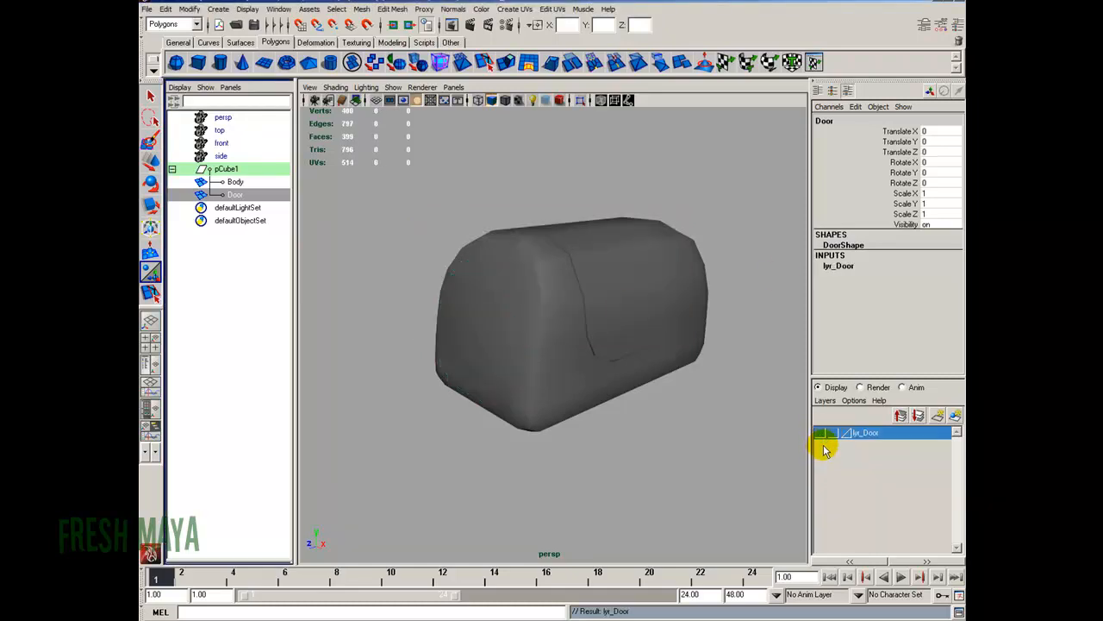
Switch the Body to face selection and paint-select the stacked faces inside its front border
{"action": "right_click_drag", "start_coordinate": [502, 287], "coordinate": [447, 366]}
{"action": "left_click_drag", "start_coordinate": [548, 352], "coordinate": [517, 347], "text": "alt"}
{"action": "key", "text": "f"}
{"action": "left_click_drag", "start_coordinate": [443, 333], "coordinate": [471, 336], "text": "alt"}
{"action": "left_click", "coordinate": [151, 140]}
{"action": "mouse_move", "coordinate": [541, 264]}
{"action": "left_mouse_down"}
{"action": "mouse_move", "coordinate": [524, 391]}
{"action": "mouse_move", "coordinate": [535, 347]}
{"action": "left_mouse_up"}
{"action": "left_click_drag", "start_coordinate": [474, 394], "coordinate": [471, 383], "text": "alt"}
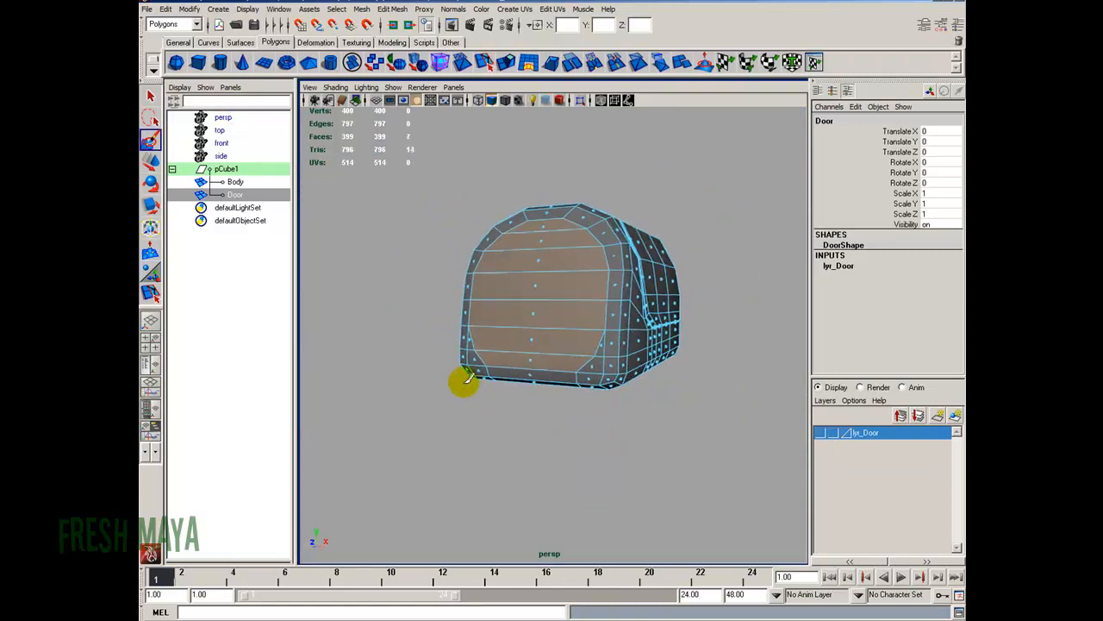
{"action": "right_click_drag", "start_coordinate": [470, 383], "coordinate": [490, 387], "text": "alt"}
Extrude the selected front faces of the Body and switch the extrude manipulator to world axes
{"action": "left_click", "coordinate": [393, 8]}
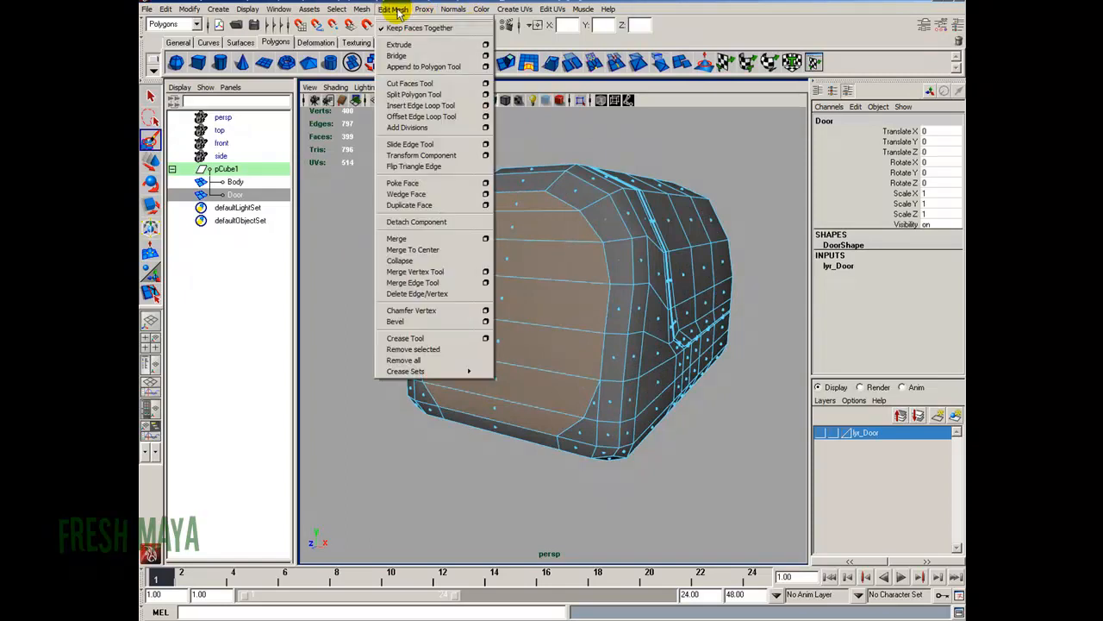
{"action": "left_click", "coordinate": [415, 45]}
{"action": "left_click_drag", "start_coordinate": [423, 155], "coordinate": [387, 190], "text": "alt"}
{"action": "right_click_drag", "start_coordinate": [387, 190], "coordinate": [554, 176], "text": "alt"}
{"action": "left_click_drag", "start_coordinate": [564, 198], "coordinate": [544, 172], "text": "alt"}
{"action": "right_click_drag", "start_coordinate": [543, 172], "coordinate": [512, 175], "text": "alt"}
{"action": "left_click_drag", "start_coordinate": [600, 192], "coordinate": [585, 182], "text": "alt"}
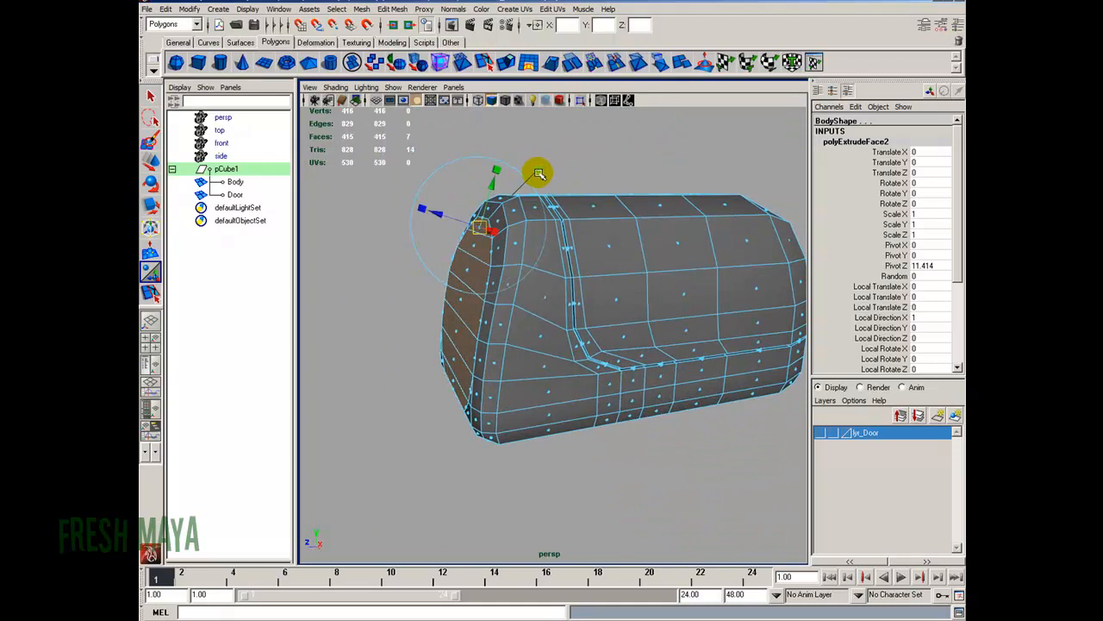
{"action": "left_click", "coordinate": [538, 169]}
Push the extruded front faces slightly inward along Z, to a translation of about -0.042
{"action": "right_click_drag", "start_coordinate": [419, 205], "coordinate": [485, 202], "text": "alt"}
{"action": "left_click_drag", "start_coordinate": [485, 201], "coordinate": [525, 215], "text": "alt"}
{"action": "right_click_drag", "start_coordinate": [477, 296], "coordinate": [387, 293], "text": "alt"}
{"action": "left_click_drag", "start_coordinate": [387, 294], "coordinate": [414, 302], "text": "alt"}
{"action": "right_click_drag", "start_coordinate": [379, 293], "coordinate": [436, 293], "text": "alt"}
{"action": "right_click_drag", "start_coordinate": [334, 418], "coordinate": [399, 424], "text": "alt"}
{"action": "middle_click_drag", "start_coordinate": [399, 425], "coordinate": [435, 386], "text": "alt"}
{"action": "right_click_drag", "start_coordinate": [434, 386], "coordinate": [411, 402], "text": "alt"}
{"action": "left_click_drag", "start_coordinate": [411, 402], "coordinate": [440, 396], "text": "alt"}
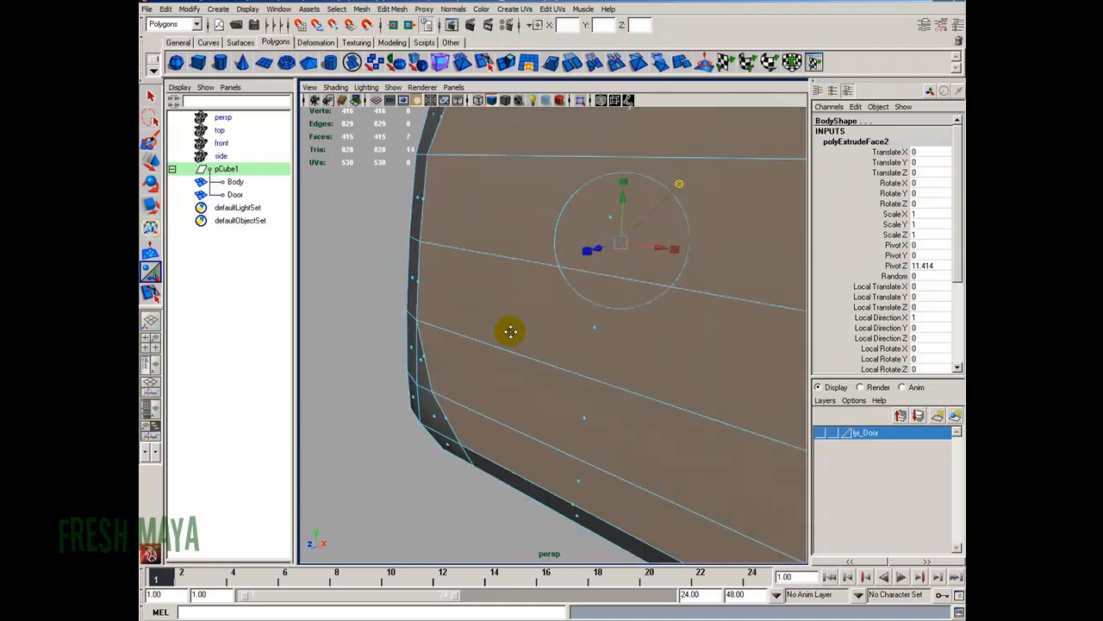
{"action": "middle_click_drag", "start_coordinate": [525, 295], "coordinate": [508, 379], "text": "alt"}
{"action": "left_click_drag", "start_coordinate": [546, 373], "coordinate": [544, 371]}
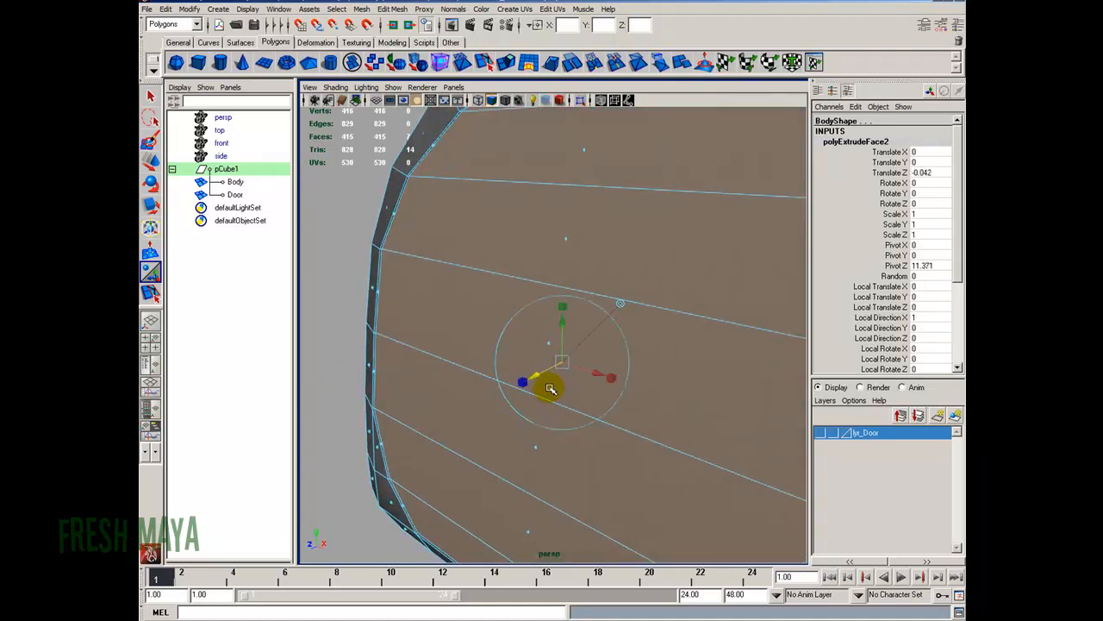
Extrude the front faces again and push them through the body along world Z, to a translation of about -27.52
{"action": "key", "text": "ctrl+e"}
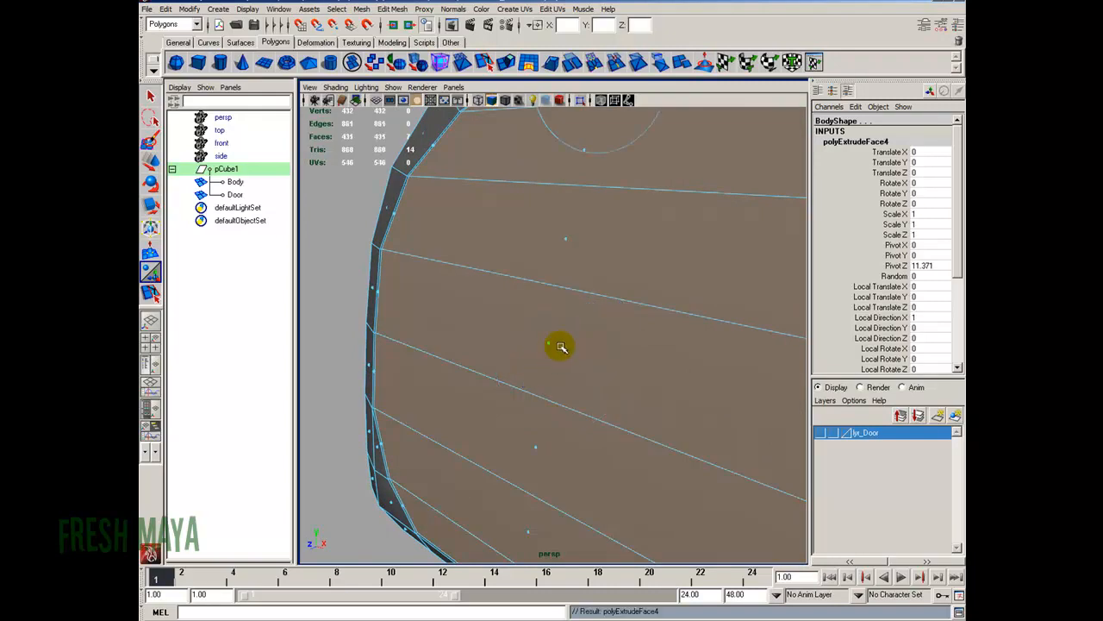
{"action": "right_click_drag", "start_coordinate": [670, 344], "coordinate": [571, 351], "text": "alt"}
{"action": "left_click_drag", "start_coordinate": [572, 350], "coordinate": [431, 358], "text": "alt"}
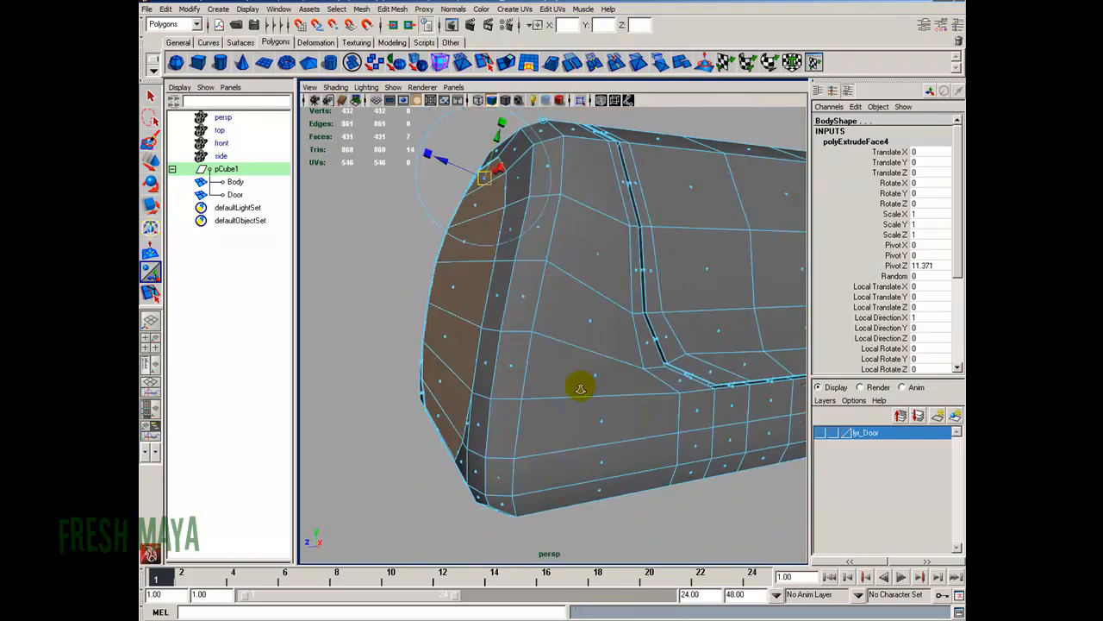
{"action": "right_click_drag", "start_coordinate": [589, 387], "coordinate": [570, 219], "text": "alt"}
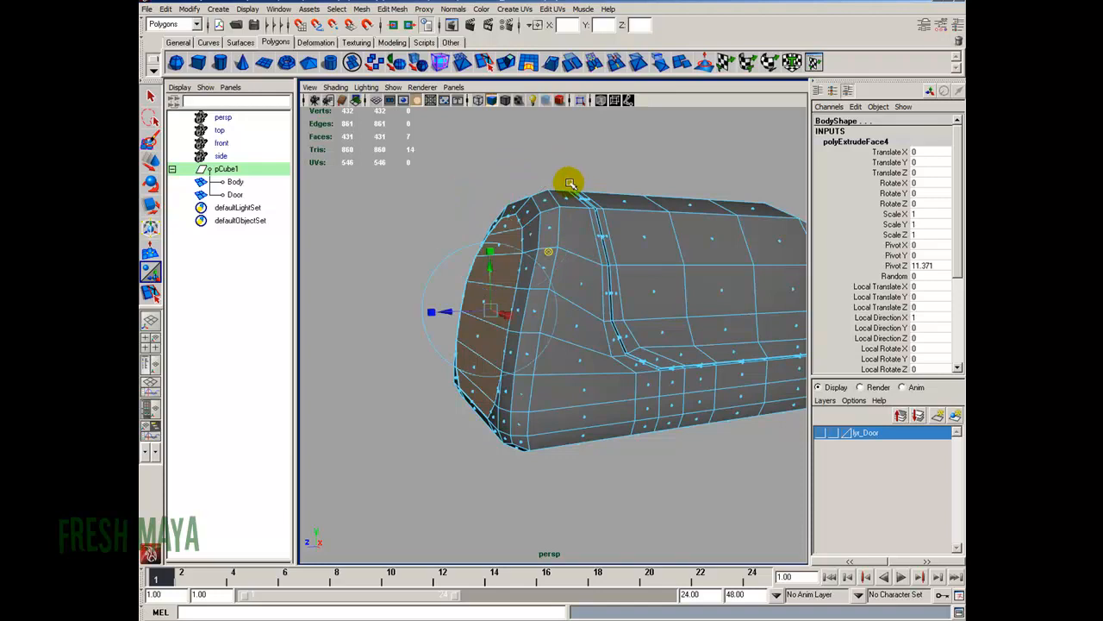
{"action": "left_click_drag", "start_coordinate": [436, 305], "coordinate": [392, 320], "text": "alt"}
{"action": "right_click_drag", "start_coordinate": [391, 319], "coordinate": [420, 361], "text": "alt"}
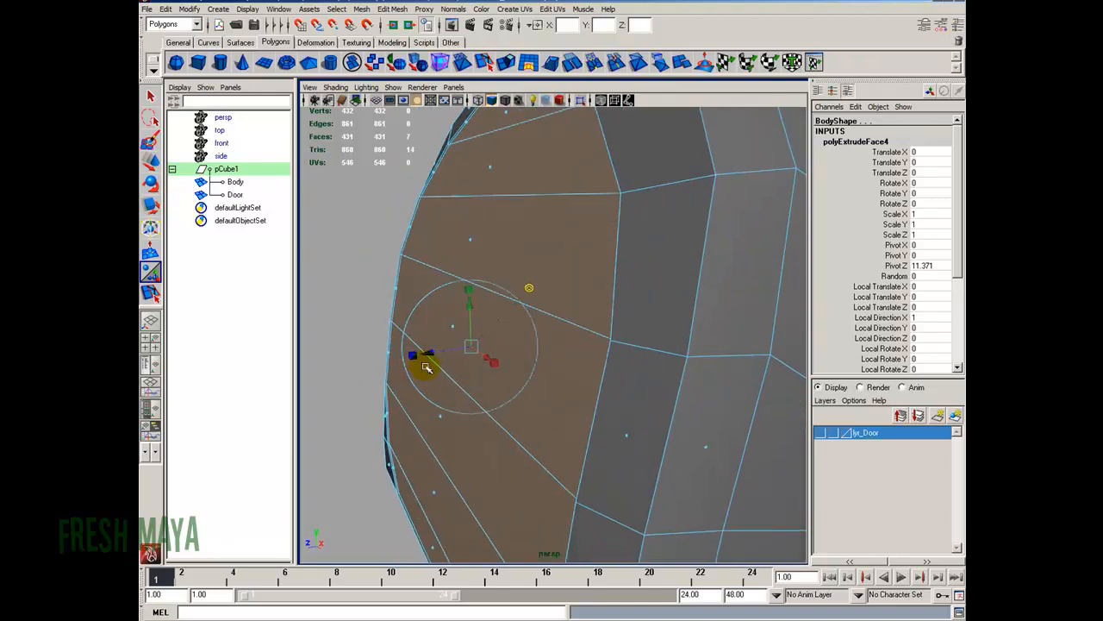
{"action": "left_click_drag", "start_coordinate": [393, 355], "coordinate": [733, 307], "text": "alt"}
{"action": "right_click_drag", "start_coordinate": [733, 307], "coordinate": [594, 350], "text": "alt"}
{"action": "left_click_drag", "start_coordinate": [594, 350], "coordinate": [742, 344], "text": "alt"}
{"action": "right_click_drag", "start_coordinate": [741, 344], "coordinate": [598, 357], "text": "alt"}
{"action": "middle_click_drag", "start_coordinate": [598, 357], "coordinate": [419, 370], "text": "alt"}
{"action": "right_click_drag", "start_coordinate": [418, 370], "coordinate": [460, 353], "text": "alt"}
{"action": "left_click_drag", "start_coordinate": [480, 336], "coordinate": [524, 340]}
{"action": "left_click_drag", "start_coordinate": [524, 340], "coordinate": [502, 353], "text": "alt"}
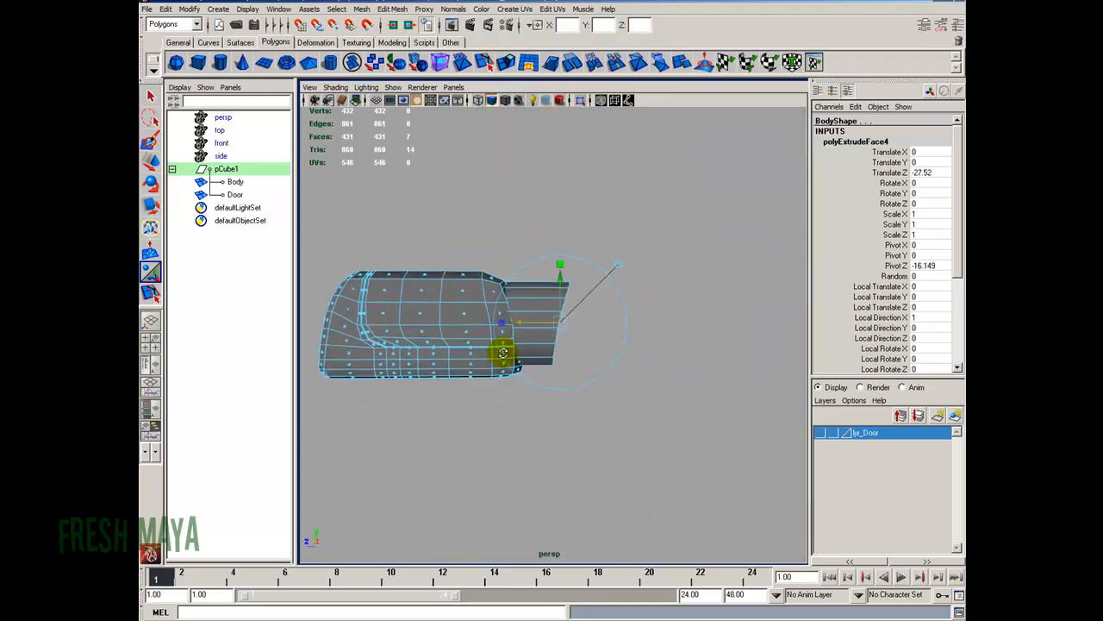
In the side view, scale the protruding end faces negatively along Z to reverse the direction of their curve
{"action": "right_click_drag", "start_coordinate": [502, 353], "coordinate": [530, 374], "text": "alt"}
{"action": "key", "text": "space"}
{"action": "key", "text": "space"}
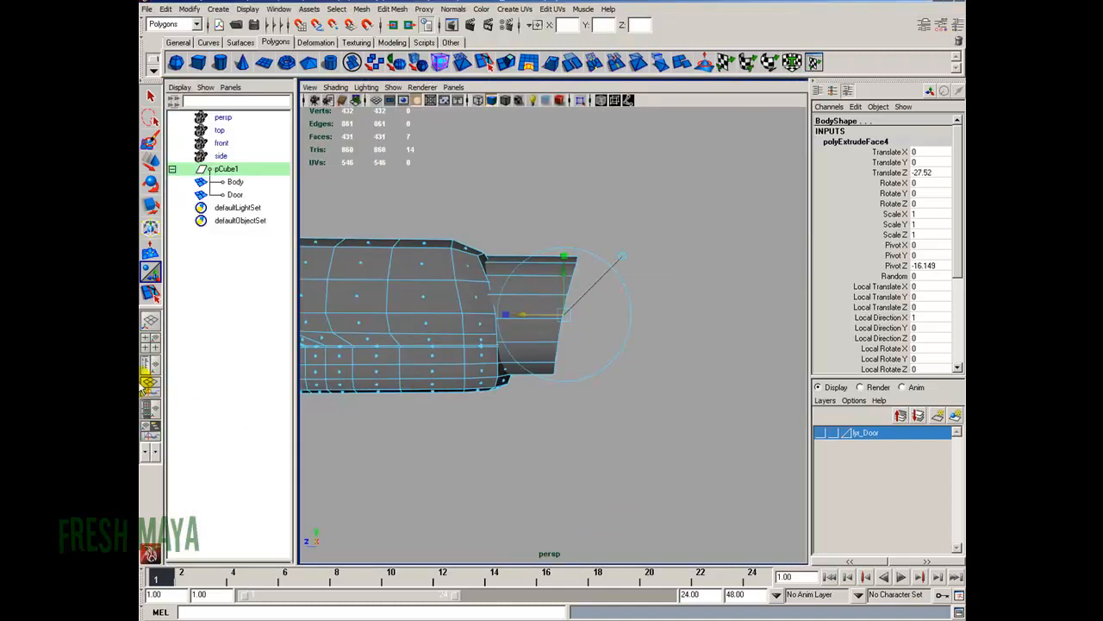
{"action": "left_click", "coordinate": [151, 337]}
{"action": "key", "text": "space"}
{"action": "right_click_drag", "start_coordinate": [564, 468], "coordinate": [426, 450], "text": "alt"}
{"action": "key", "text": "r"}
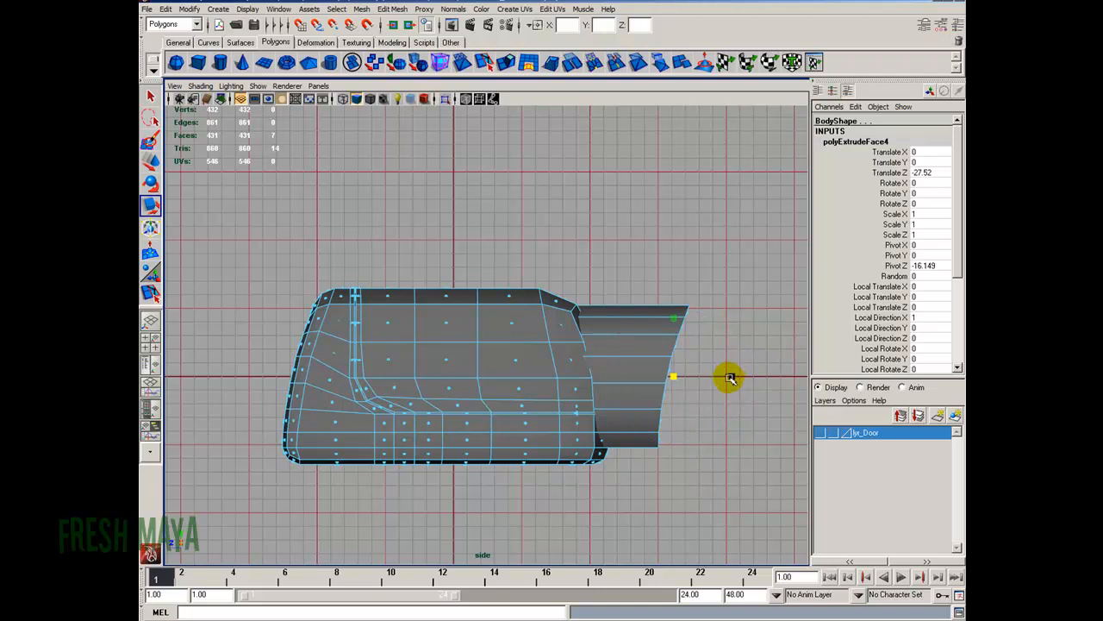
{"action": "left_click_drag", "start_coordinate": [730, 377], "coordinate": [664, 377]}
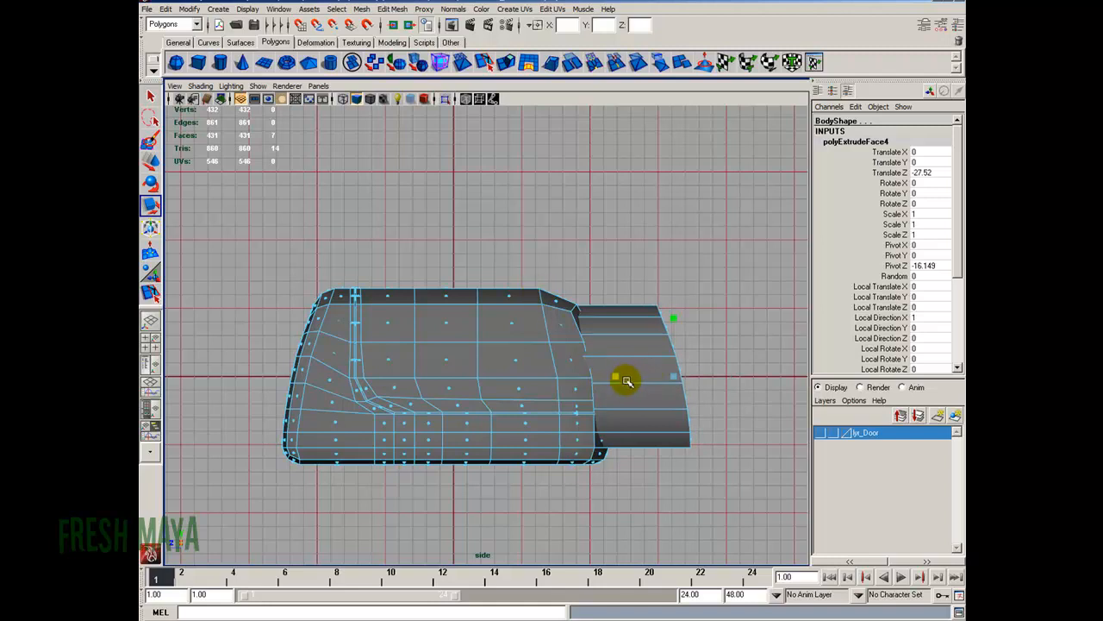
Extrude the reversed end faces once more and offset them about -0.095 along world Z
{"action": "left_click", "coordinate": [392, 8]}
{"action": "left_click", "coordinate": [410, 41]}
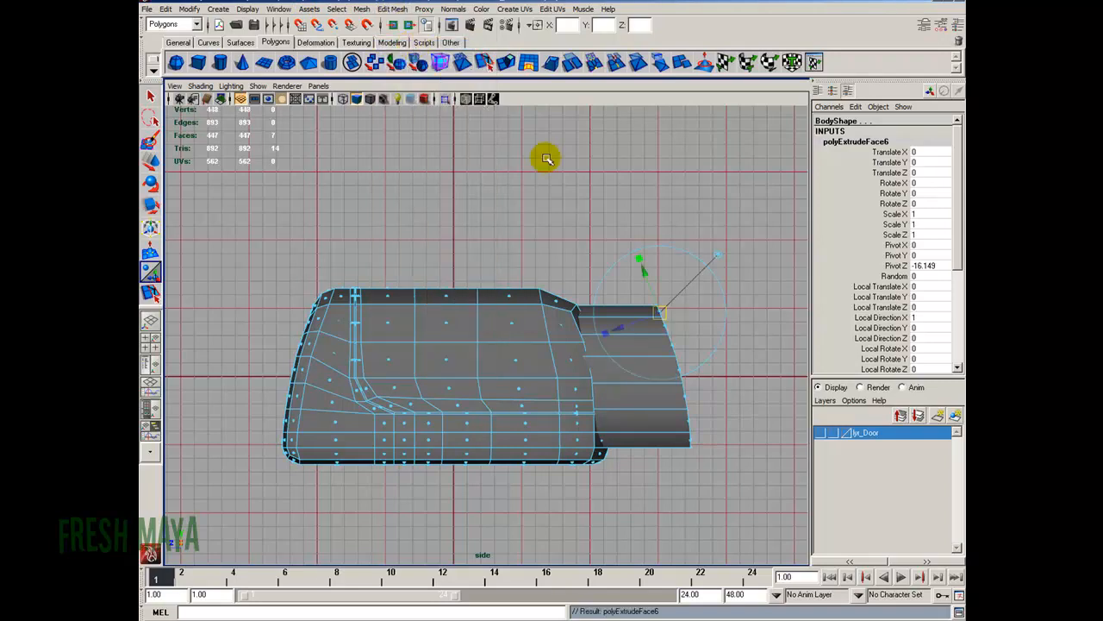
{"action": "left_click", "coordinate": [722, 250]}
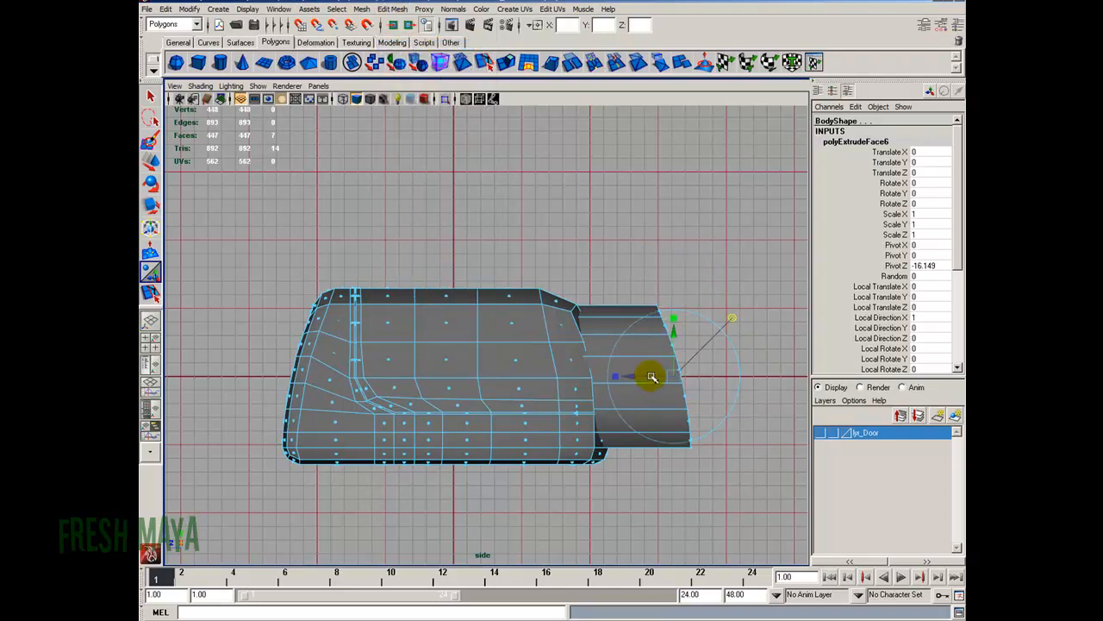
{"action": "scroll", "coordinate": [652, 377], "scroll_direction": "up", "scroll_amount": 6}
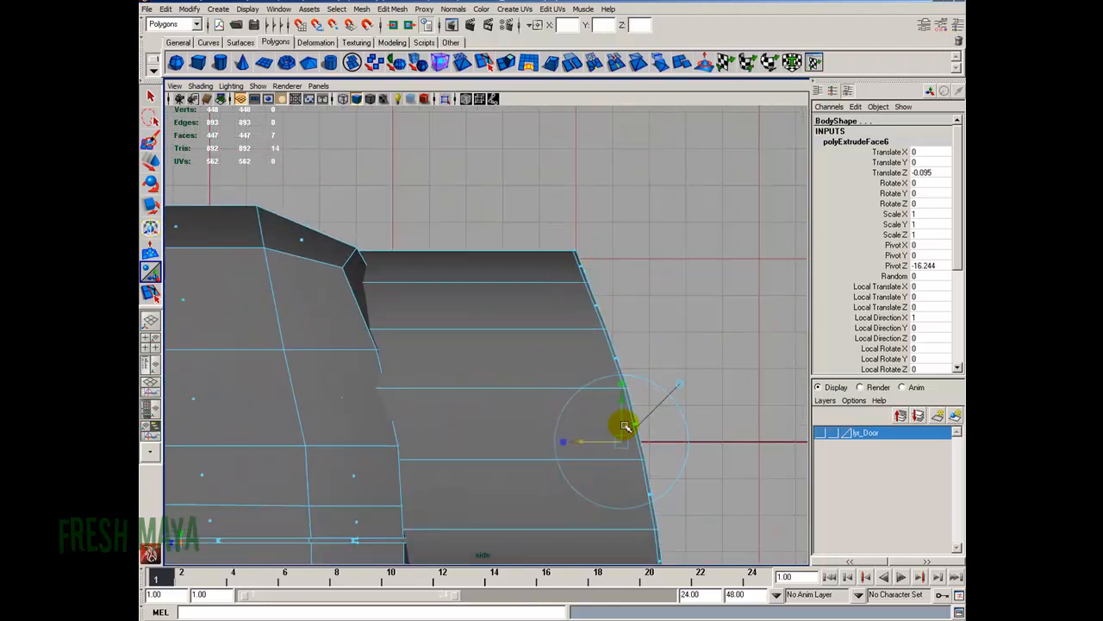
Select all vertices along the extrusion's protruding curved end and move them along Z back inside the body
{"action": "key", "text": "F8"}
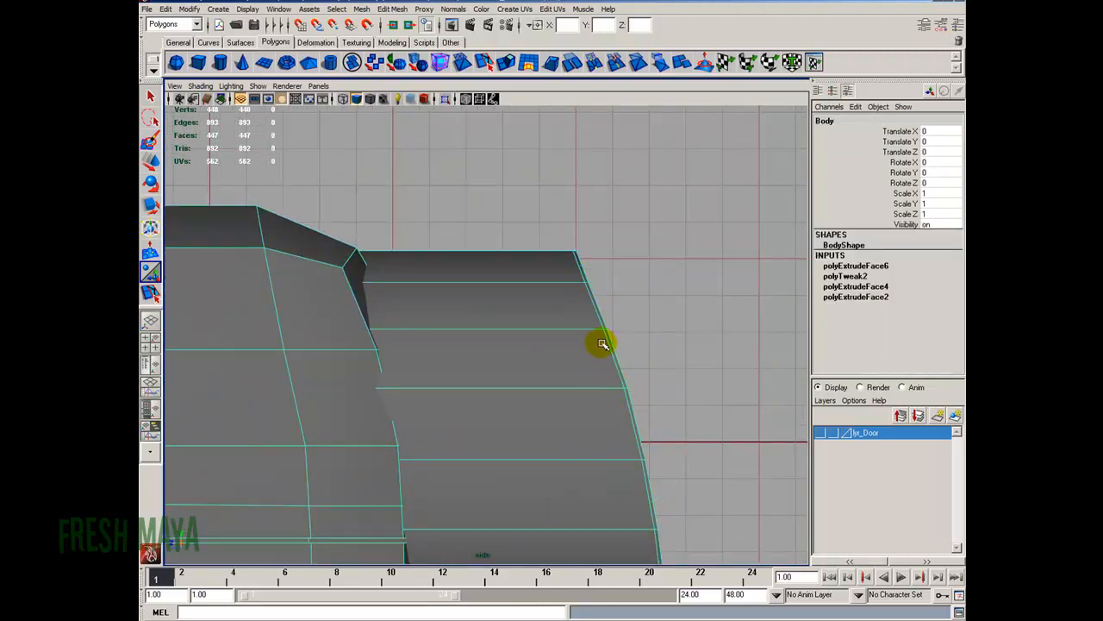
{"action": "right_click_drag", "start_coordinate": [571, 348], "coordinate": [540, 347]}
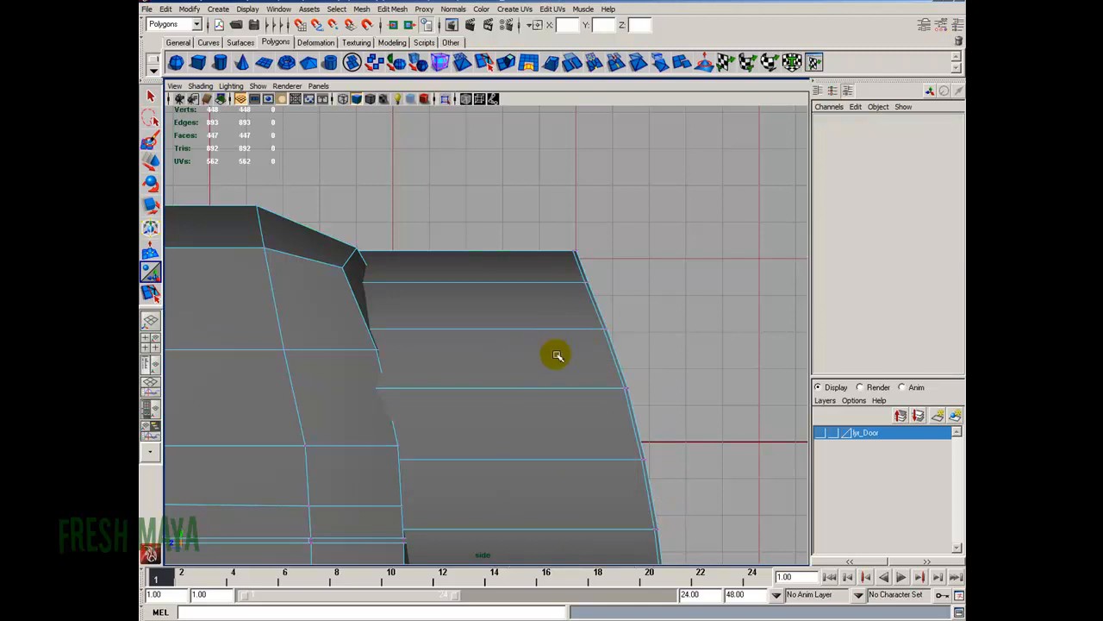
{"action": "right_click_drag", "start_coordinate": [763, 427], "coordinate": [601, 440], "text": "alt"}
{"action": "middle_click_drag", "start_coordinate": [601, 440], "coordinate": [586, 358], "text": "alt"}
{"action": "left_click_drag", "start_coordinate": [495, 204], "coordinate": [655, 488]}
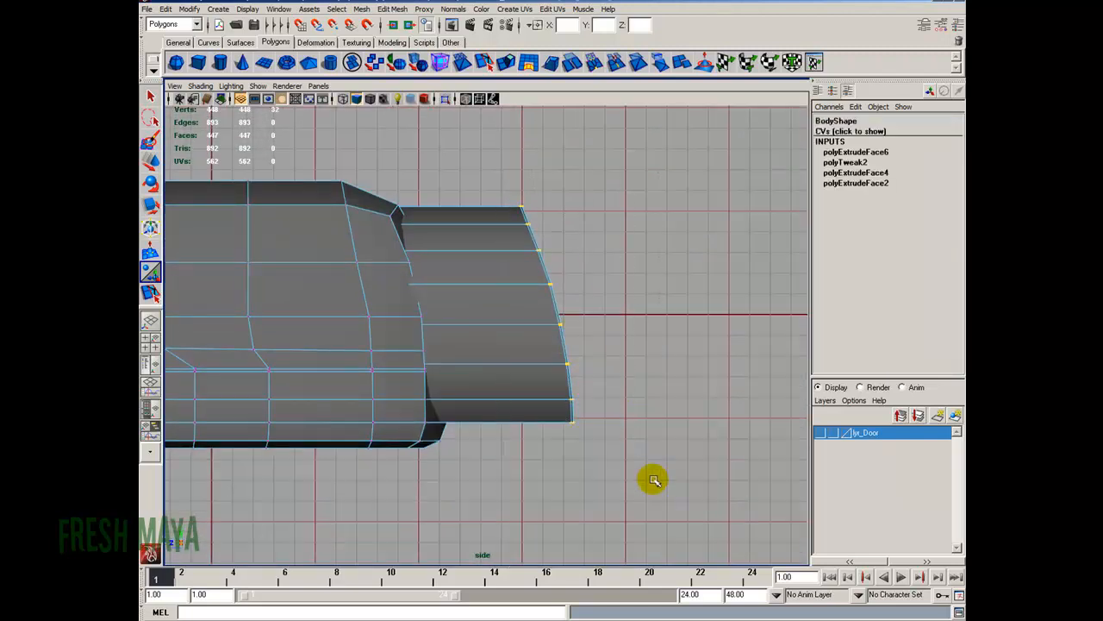
{"action": "right_click_drag", "start_coordinate": [543, 369], "coordinate": [454, 359], "text": "alt"}
{"action": "middle_click_drag", "start_coordinate": [454, 359], "coordinate": [476, 370], "text": "alt"}
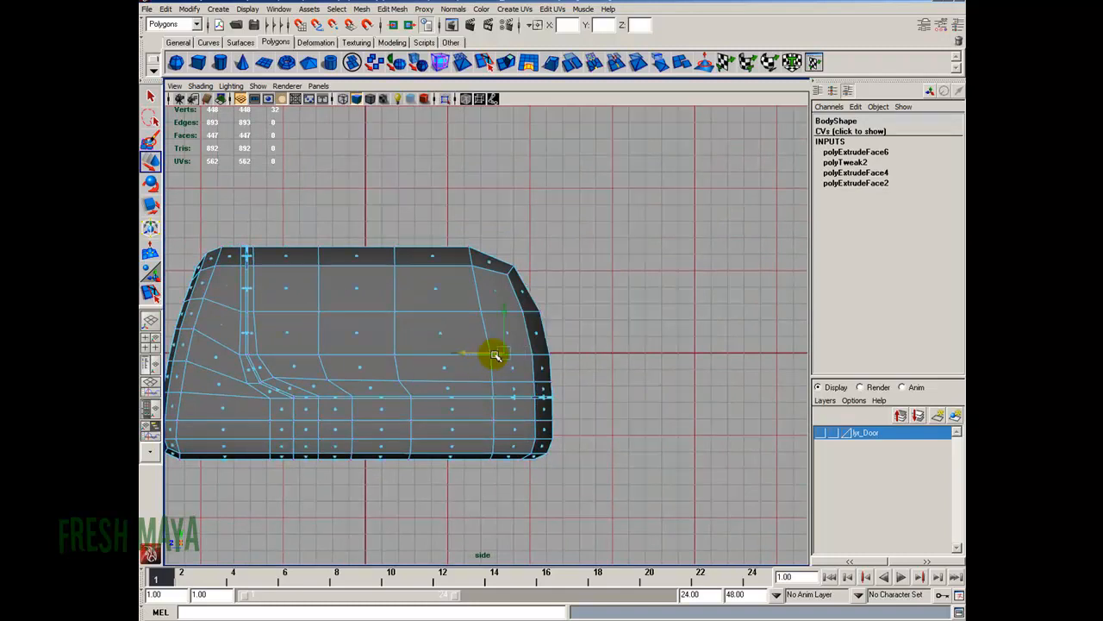
Return the body to object mode in the perspective view and turn on its smooth preview
{"action": "key", "text": "space"}
{"action": "key", "text": "space"}
{"action": "right_click_drag", "start_coordinate": [234, 407], "coordinate": [354, 396], "text": "alt"}
{"action": "left_click_drag", "start_coordinate": [354, 396], "coordinate": [374, 374], "text": "alt"}
{"action": "key", "text": "F8"}
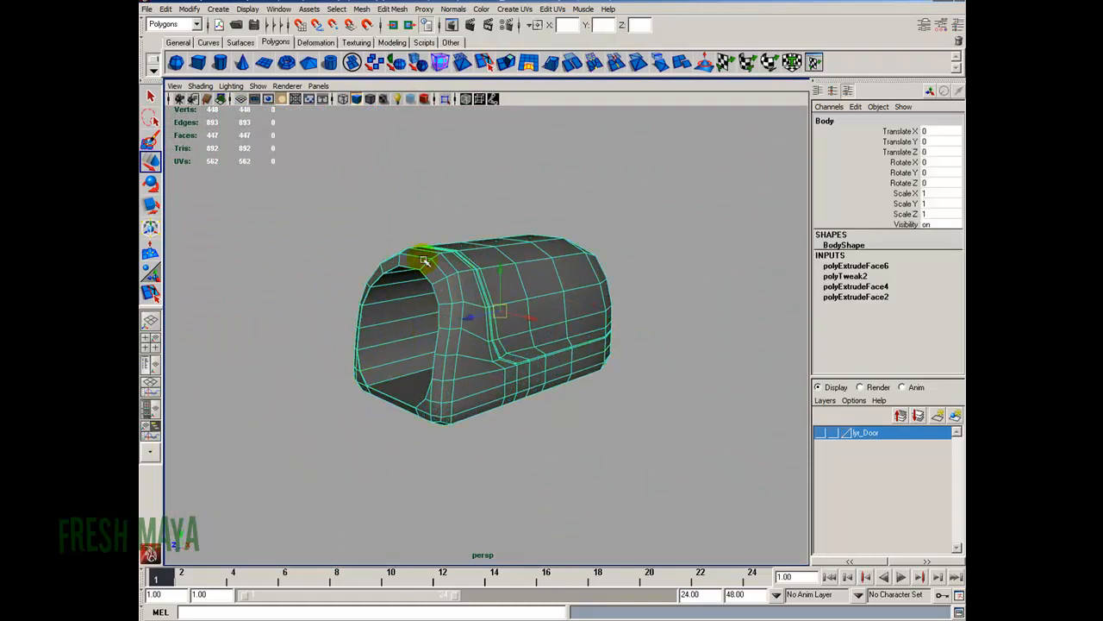
{"action": "key", "text": "3"}
{"action": "left_click", "coordinate": [369, 193]}
{"action": "right_click_drag", "start_coordinate": [302, 321], "coordinate": [356, 330], "text": "alt"}
{"action": "left_click_drag", "start_coordinate": [355, 331], "coordinate": [522, 286], "text": "alt"}
{"action": "left_click", "coordinate": [519, 296]}
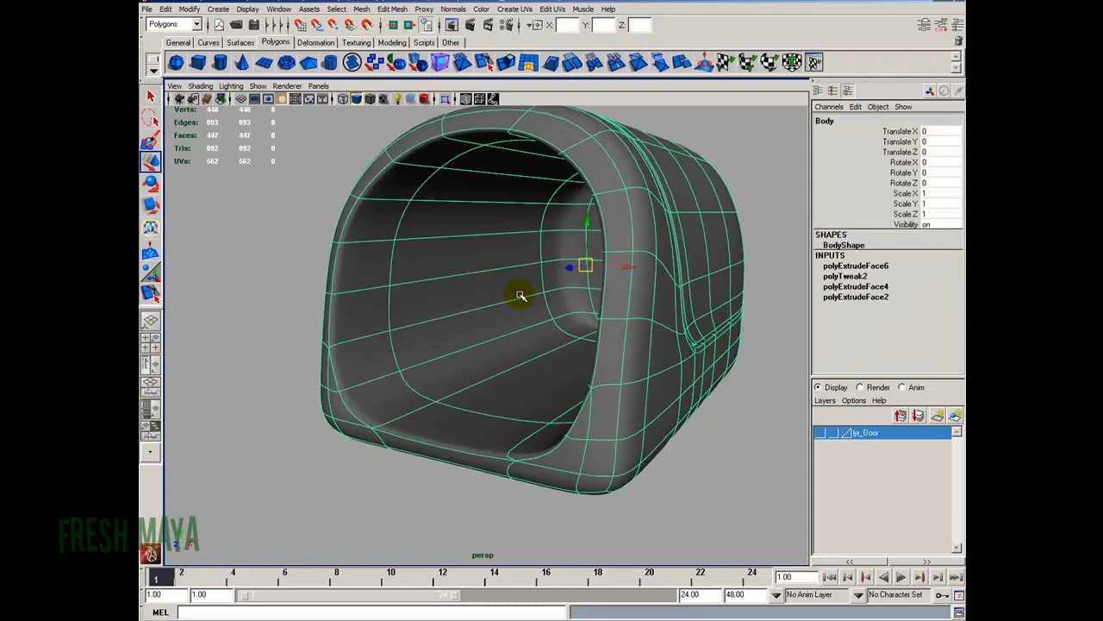
Examine the smoothed body's front rim and the back end of its hollow interior from several angles
{"action": "right_click_drag", "start_coordinate": [517, 295], "coordinate": [382, 184], "text": "alt"}
{"action": "left_click", "coordinate": [382, 186]}
{"action": "mouse_move", "coordinate": [384, 333]}
{"action": "left_mouse_down", "text": "alt"}
{"action": "mouse_move", "coordinate": [423, 316]}
{"action": "mouse_move", "coordinate": [414, 320]}
{"action": "mouse_move", "coordinate": [456, 320]}
{"action": "mouse_move", "coordinate": [394, 320]}
{"action": "mouse_move", "coordinate": [397, 342]}
{"action": "mouse_move", "coordinate": [374, 313]}
{"action": "mouse_move", "coordinate": [389, 345]}
{"action": "left_mouse_up", "text": "alt"}
{"action": "right_click_drag", "start_coordinate": [389, 345], "coordinate": [414, 368], "text": "alt"}
{"action": "middle_click_drag", "start_coordinate": [414, 367], "coordinate": [459, 306], "text": "alt"}
{"action": "left_click_drag", "start_coordinate": [458, 306], "coordinate": [441, 327], "text": "alt"}
{"action": "right_click_drag", "start_coordinate": [441, 327], "coordinate": [424, 433], "text": "alt"}
{"action": "left_click_drag", "start_coordinate": [381, 463], "coordinate": [485, 454], "text": "alt"}
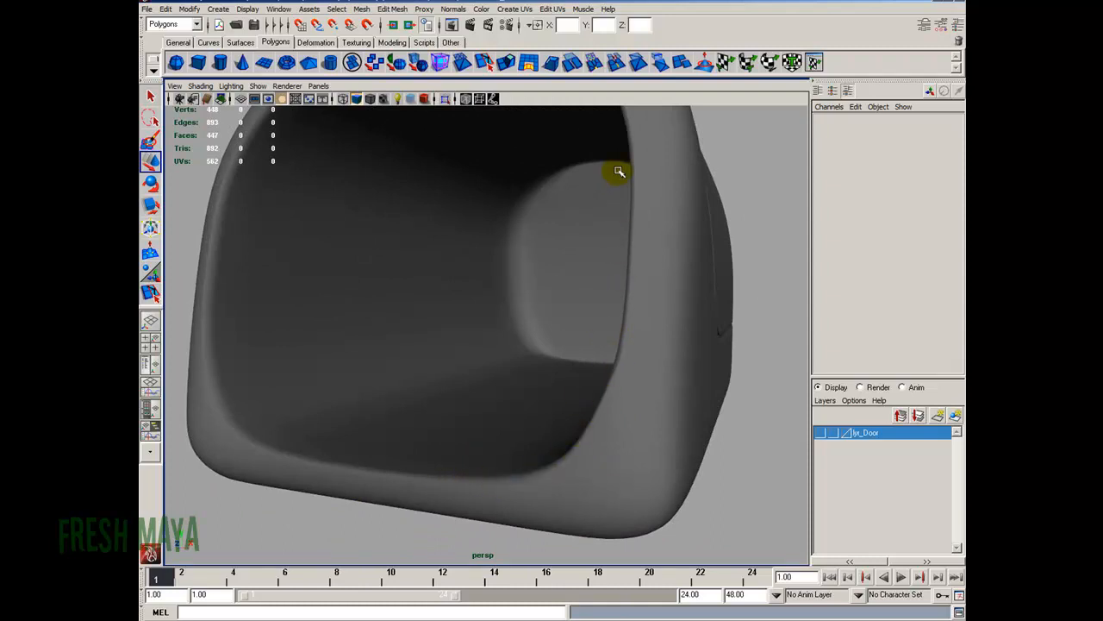
{"action": "right_click_drag", "start_coordinate": [612, 380], "coordinate": [547, 402], "text": "alt"}
{"action": "left_click_drag", "start_coordinate": [546, 402], "coordinate": [318, 412], "text": "alt"}
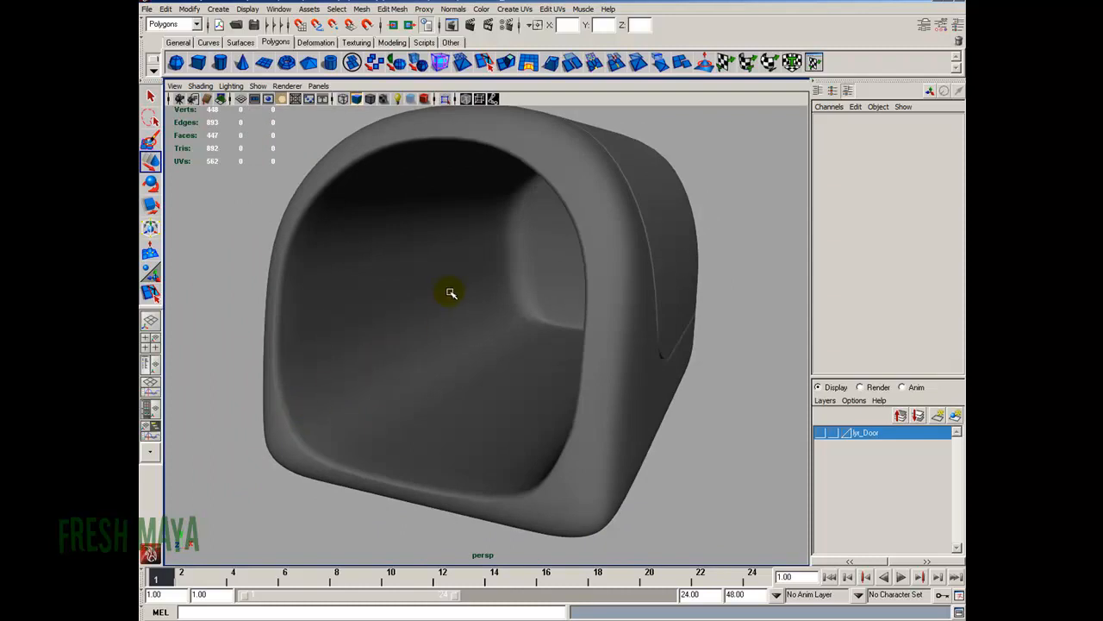
{"action": "right_click_drag", "start_coordinate": [573, 372], "coordinate": [461, 370], "text": "alt"}
{"action": "left_click_drag", "start_coordinate": [460, 370], "coordinate": [408, 365], "text": "alt"}
{"action": "left_click", "coordinate": [412, 367]}
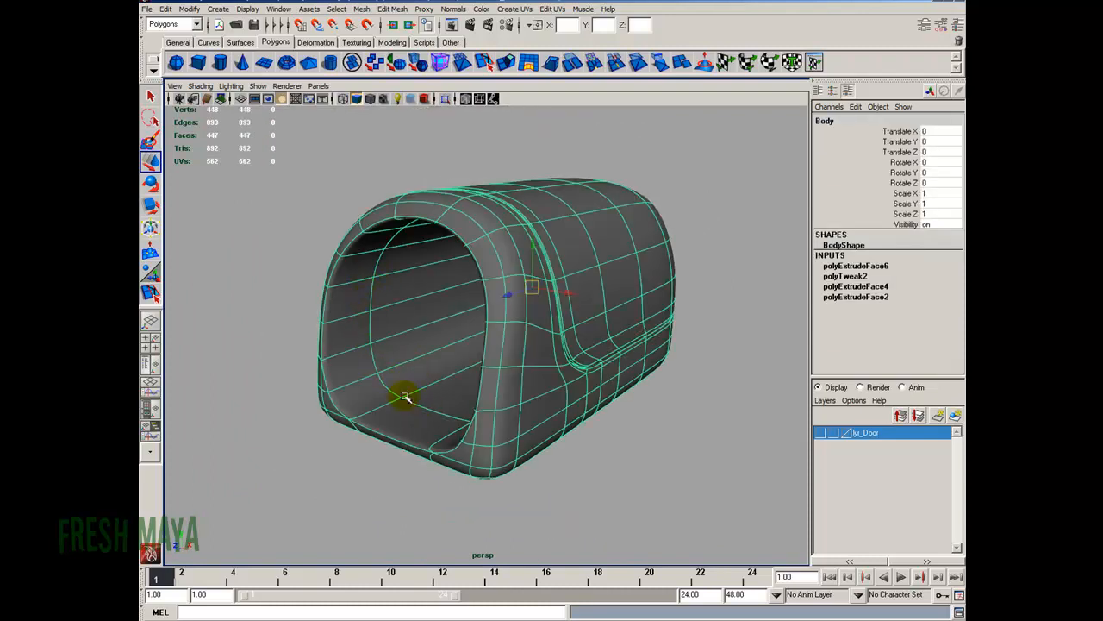
Turn off the body's smooth preview and check the edge loop around the front opening's inner rim
{"action": "key", "text": "F10"}
{"action": "double_click", "coordinate": [385, 382]}
{"action": "key", "text": "1"}
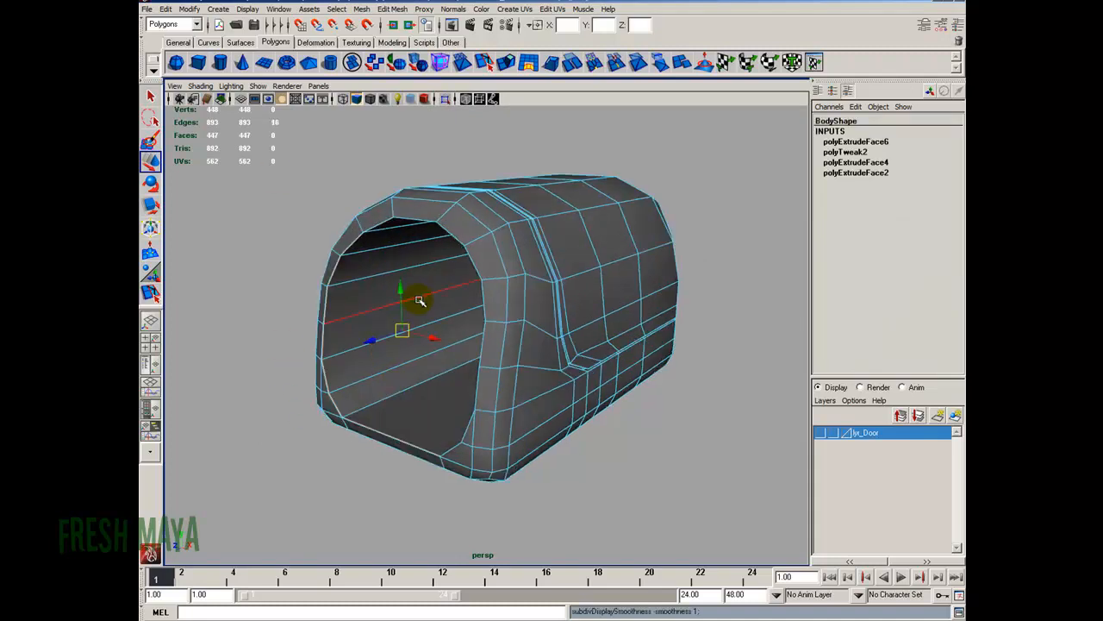
{"action": "right_click_drag", "start_coordinate": [236, 327], "coordinate": [491, 335], "text": "alt"}
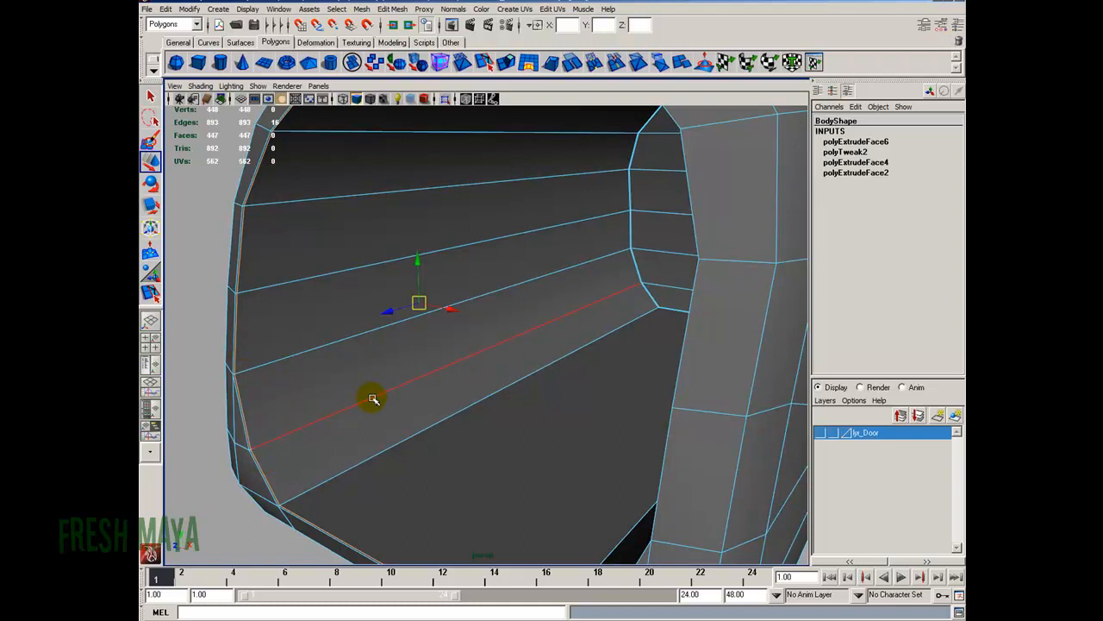
{"action": "key", "text": "F8"}
{"action": "key", "text": "f"}
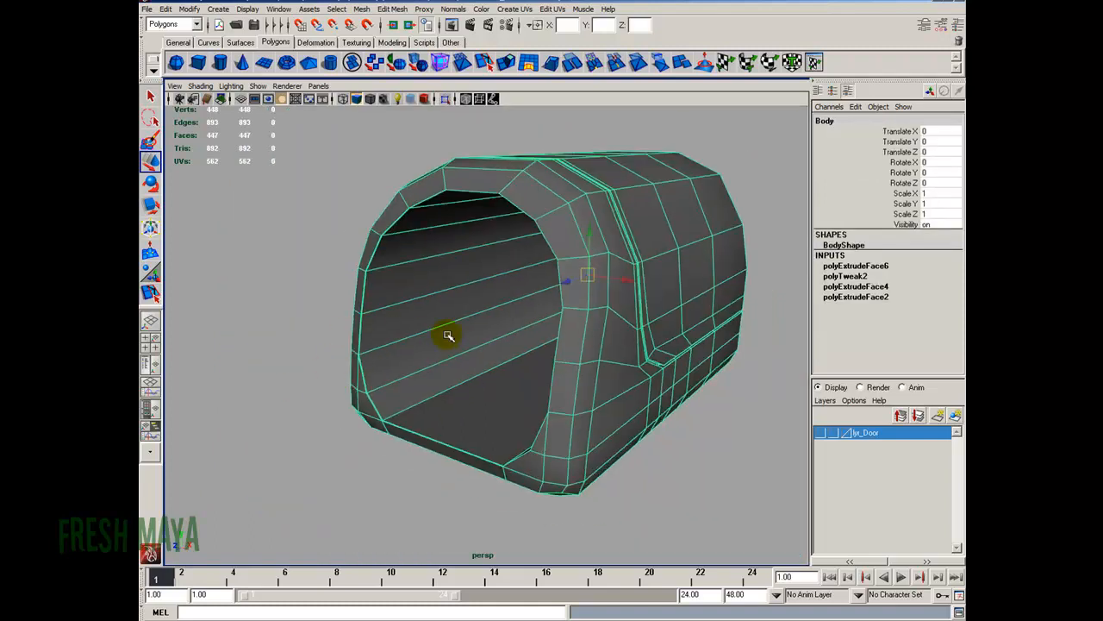
Insert an edge loop around the hollow's inner walls, just behind the front opening's rim
{"action": "left_click_drag", "start_coordinate": [486, 332], "coordinate": [450, 348], "text": "alt"}
{"action": "right_click_drag", "start_coordinate": [446, 344], "coordinate": [408, 358], "text": "shift"}
{"action": "scroll", "coordinate": [348, 406], "scroll_direction": "up", "scroll_amount": 4}
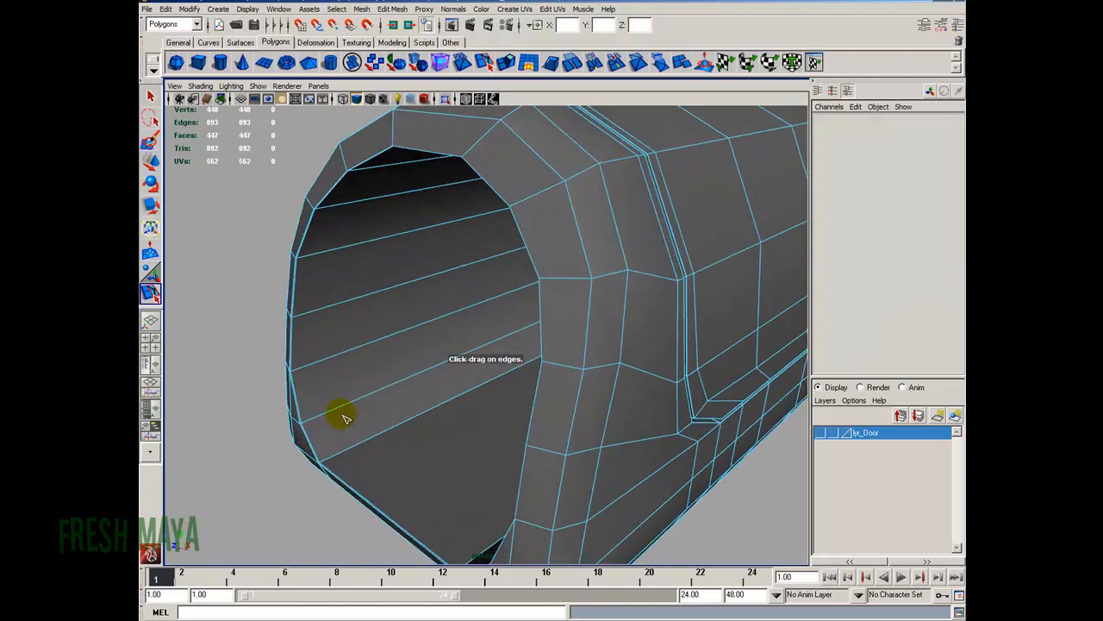
{"action": "left_click_drag", "start_coordinate": [343, 411], "coordinate": [340, 406]}
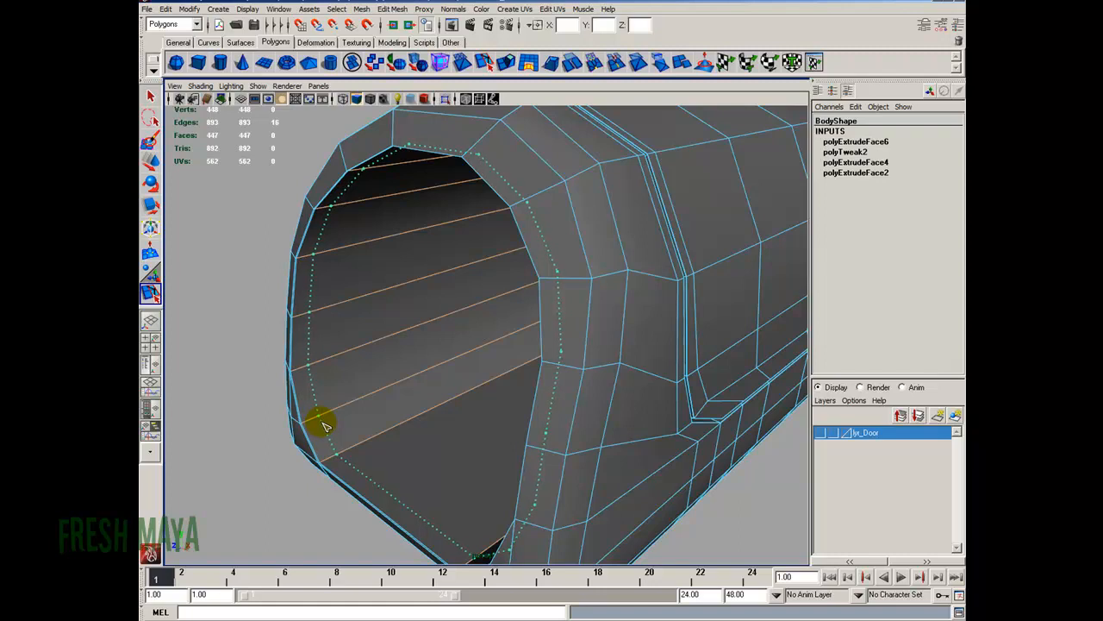
{"action": "left_click_drag", "start_coordinate": [324, 424], "coordinate": [431, 380]}
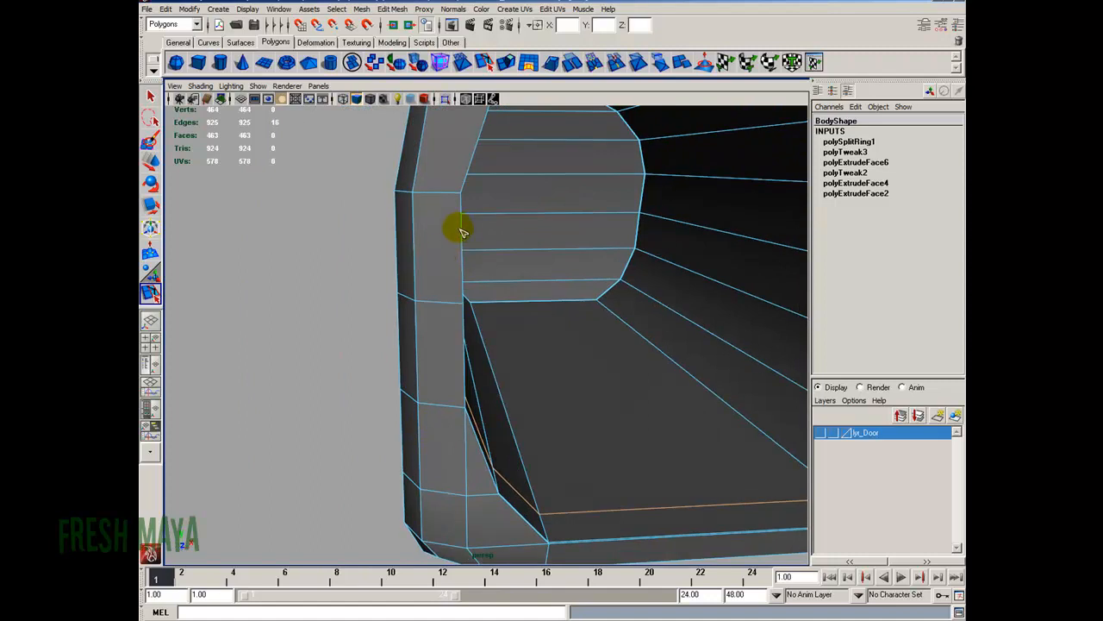
{"action": "left_click_drag", "start_coordinate": [436, 249], "coordinate": [256, 291], "text": "alt"}
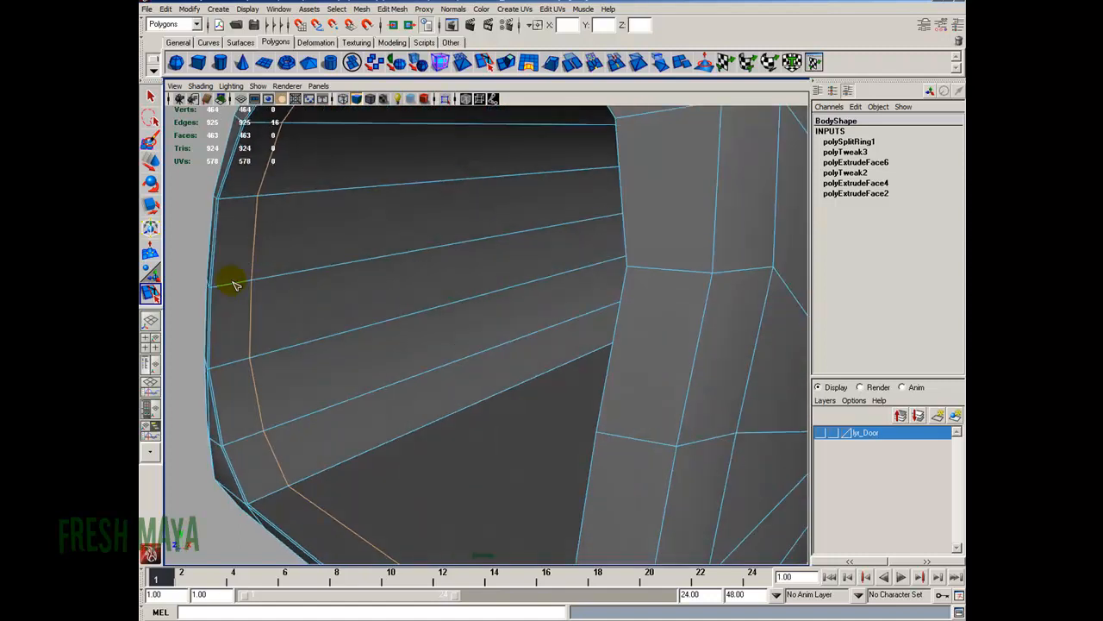
Insert two more edge loops around the inner walls, one close to the back end and one about midway along
{"action": "right_click_drag", "start_coordinate": [439, 321], "coordinate": [279, 325], "text": "alt"}
{"action": "left_click_drag", "start_coordinate": [353, 332], "coordinate": [396, 325], "text": "alt"}
{"action": "right_click_drag", "start_coordinate": [397, 325], "coordinate": [490, 333], "text": "alt"}
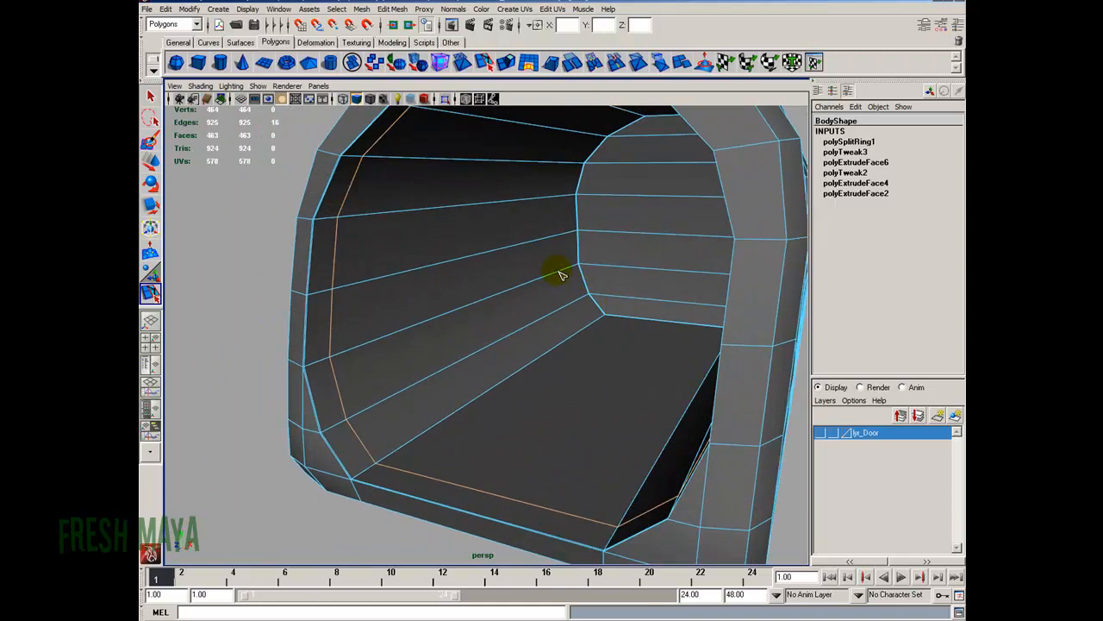
{"action": "left_click_drag", "start_coordinate": [558, 274], "coordinate": [556, 274]}
{"action": "left_click_drag", "start_coordinate": [465, 307], "coordinate": [461, 315]}
{"action": "right_click_drag", "start_coordinate": [634, 332], "coordinate": [361, 335], "text": "alt"}
{"action": "left_click_drag", "start_coordinate": [449, 340], "coordinate": [481, 346], "text": "alt"}
{"action": "key", "text": "w"}
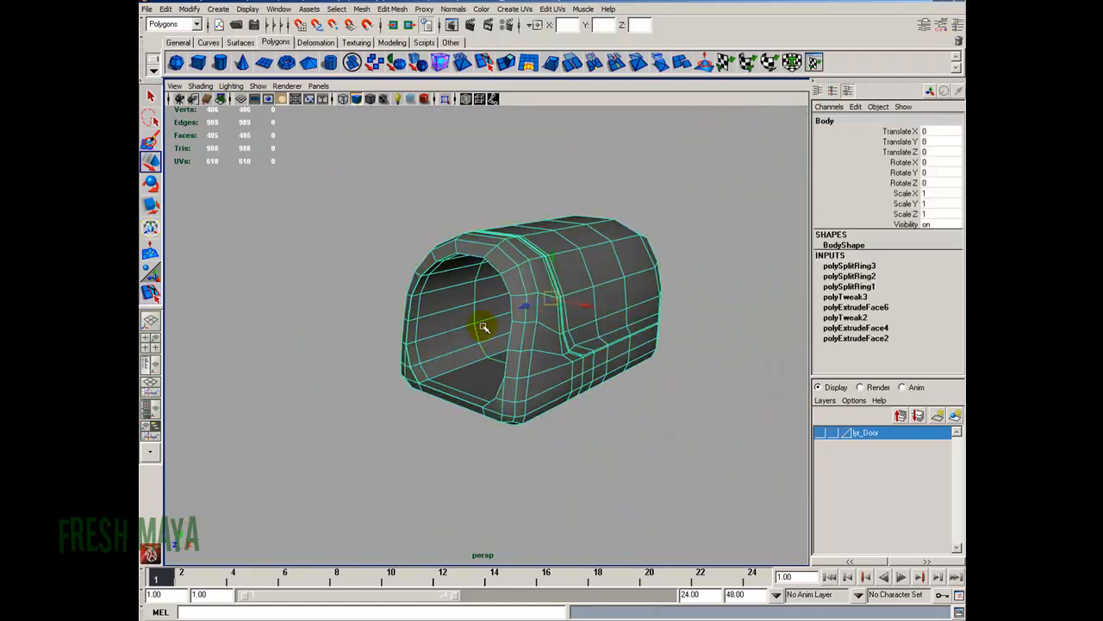
Preview the smoothed interior and check the tight edge loop around the front opening's rim, both smoothed and unsmoothed
{"action": "key", "text": "3"}
{"action": "left_click", "coordinate": [343, 278]}
{"action": "right_click_drag", "start_coordinate": [281, 333], "coordinate": [472, 337], "text": "alt"}
{"action": "left_click", "coordinate": [396, 313]}
{"action": "right_click_drag", "start_coordinate": [283, 389], "coordinate": [353, 387], "text": "alt"}
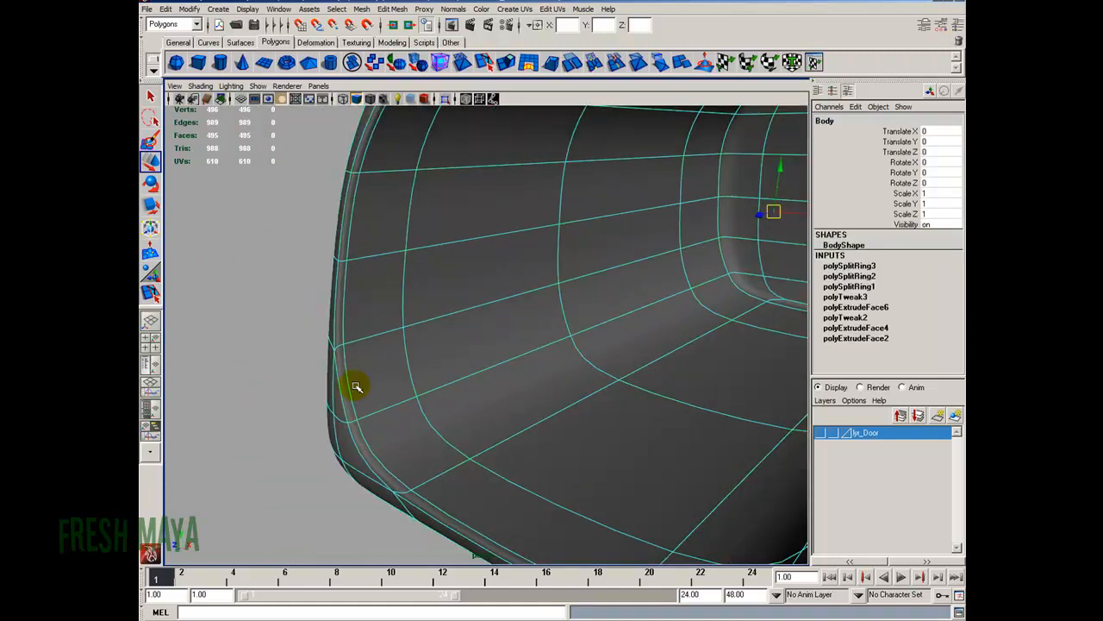
{"action": "key", "text": "F10"}
{"action": "double_click", "coordinate": [352, 386]}
{"action": "right_click_drag", "start_coordinate": [544, 385], "coordinate": [453, 377], "text": "alt"}
{"action": "middle_click_drag", "start_coordinate": [441, 366], "coordinate": [429, 395], "text": "alt"}
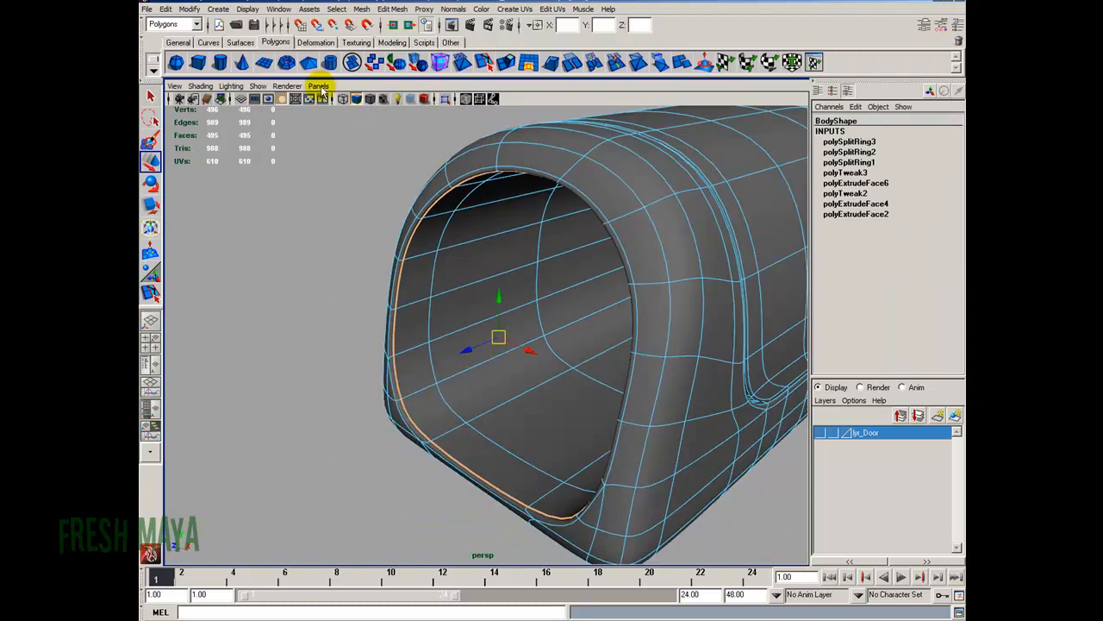
{"action": "key", "text": "1"}
{"action": "right_click_drag", "start_coordinate": [237, 276], "coordinate": [344, 340], "text": "alt"}
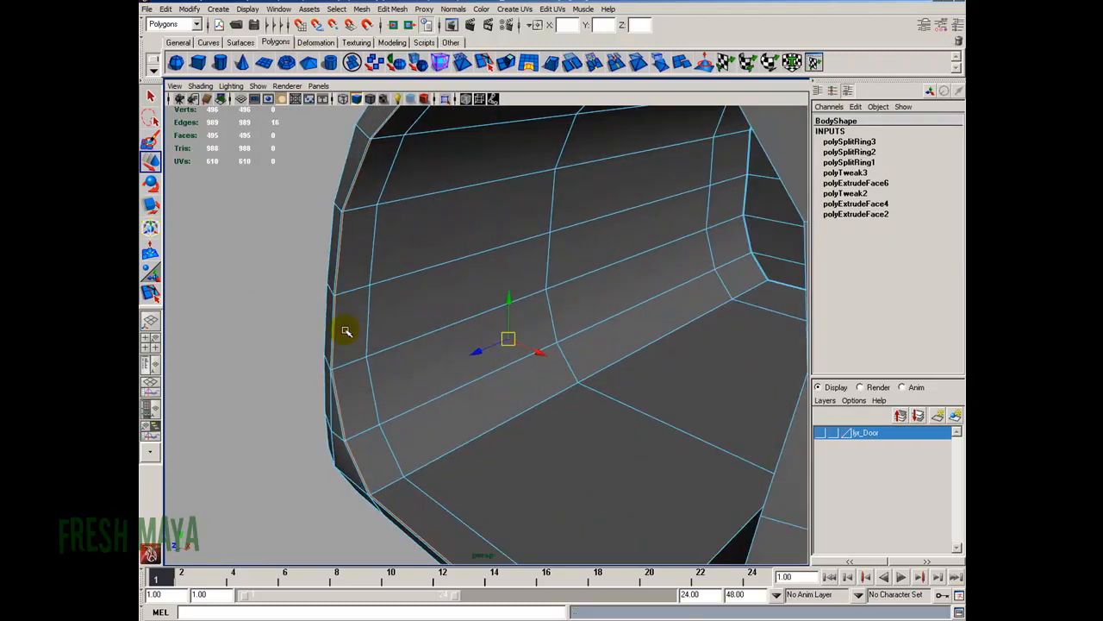
{"action": "right_click_drag", "start_coordinate": [351, 392], "coordinate": [408, 376]}
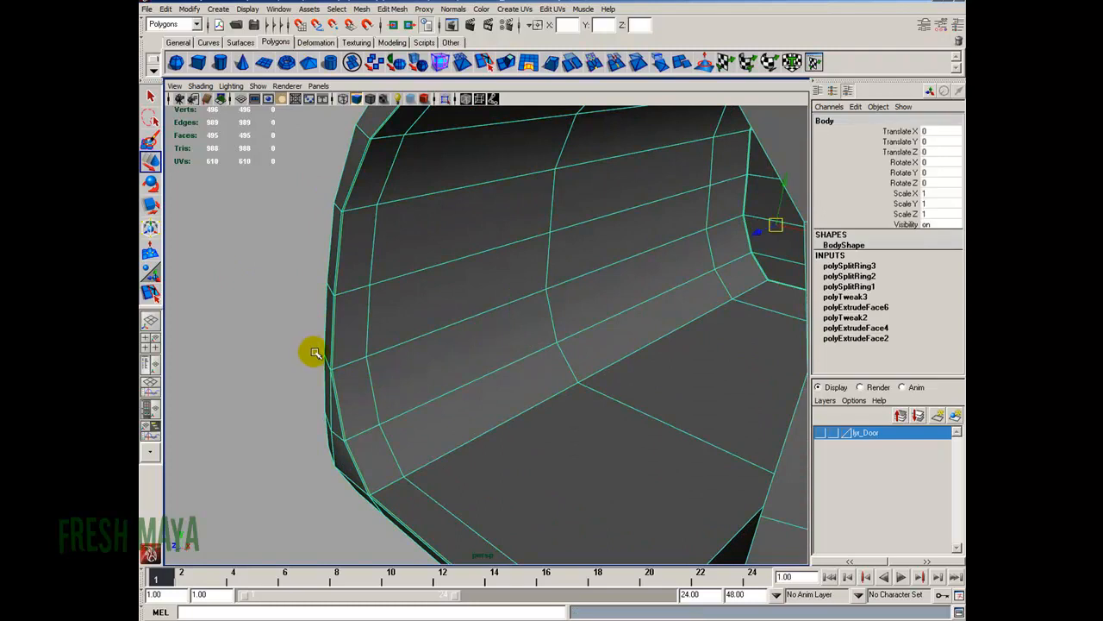
Turn on the body's smooth preview and examine the opening's rim and the hollow interior from several angles
{"action": "key", "text": "3"}
{"action": "left_click", "coordinate": [267, 301]}
{"action": "scroll", "coordinate": [531, 356], "scroll_direction": "down", "scroll_amount": 3}
{"action": "left_click_drag", "start_coordinate": [532, 356], "coordinate": [408, 359], "text": "alt"}
{"action": "right_click_drag", "start_coordinate": [408, 359], "coordinate": [752, 431], "text": "alt"}
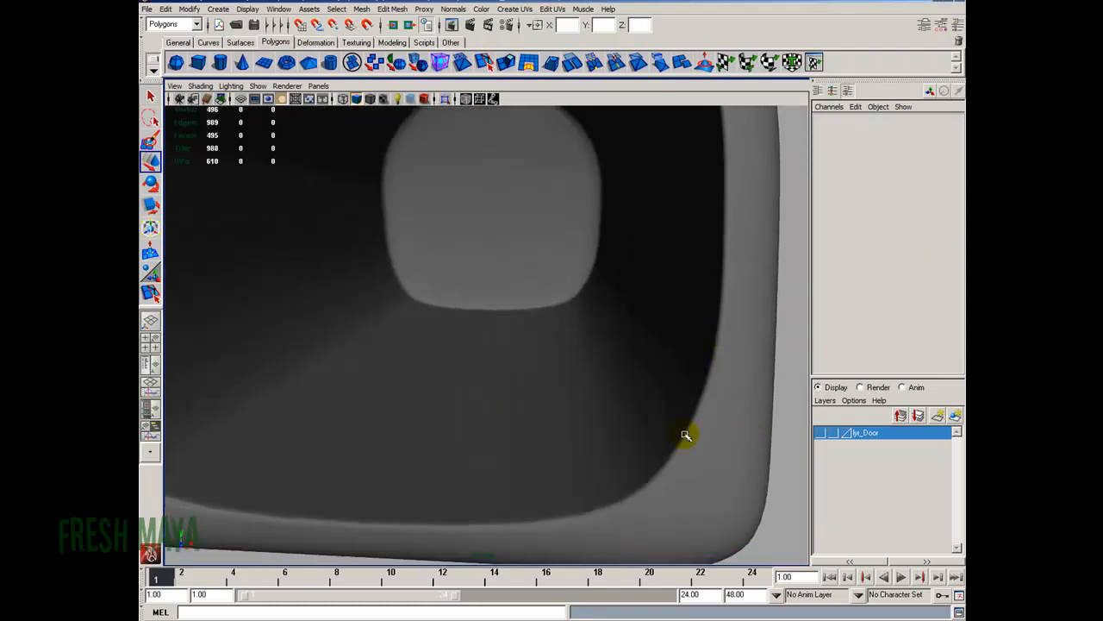
{"action": "left_click_drag", "start_coordinate": [741, 257], "coordinate": [697, 319], "text": "alt"}
{"action": "left_click_drag", "start_coordinate": [683, 436], "coordinate": [664, 405], "text": "alt"}
{"action": "right_click_drag", "start_coordinate": [664, 405], "coordinate": [531, 359], "text": "alt"}
{"action": "left_click_drag", "start_coordinate": [532, 360], "coordinate": [379, 315], "text": "alt"}
{"action": "right_click_drag", "start_coordinate": [379, 315], "coordinate": [562, 330], "text": "alt"}
{"action": "left_click_drag", "start_coordinate": [562, 330], "coordinate": [586, 349], "text": "alt"}
{"action": "left_click", "coordinate": [531, 290]}
{"action": "left_click_drag", "start_coordinate": [500, 302], "coordinate": [550, 343], "text": "alt"}
{"action": "left_click", "coordinate": [299, 177]}
{"action": "scroll", "coordinate": [431, 282], "scroll_direction": "down", "scroll_amount": 3}
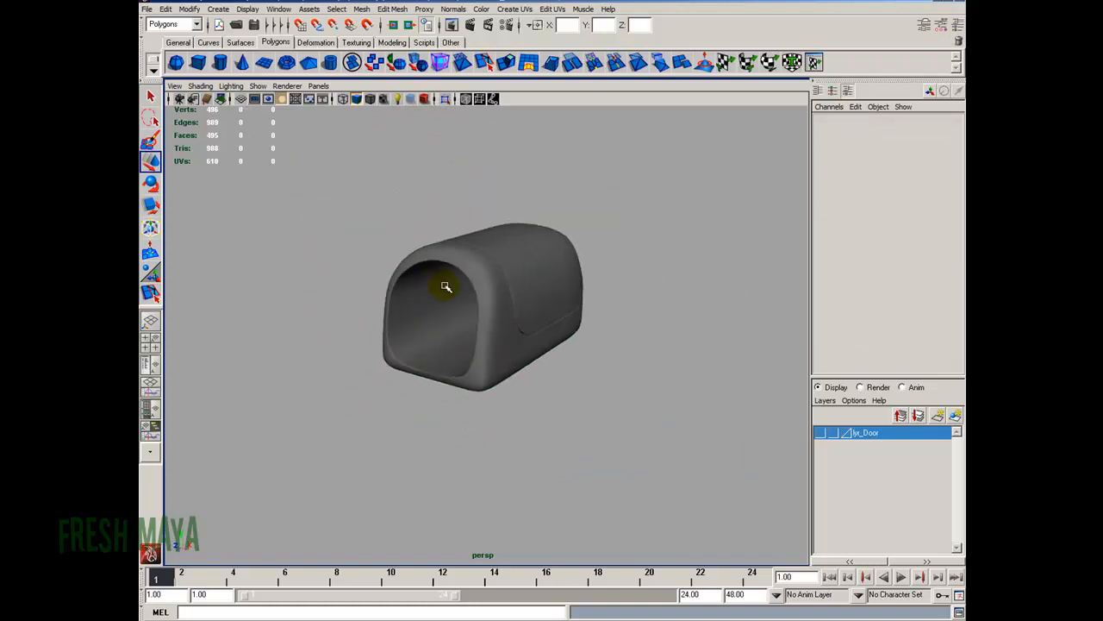
Save the scene
{"action": "left_click_drag", "start_coordinate": [380, 290], "coordinate": [450, 234], "text": "alt"}
{"action": "left_click_drag", "start_coordinate": [539, 338], "coordinate": [444, 353], "text": "alt"}
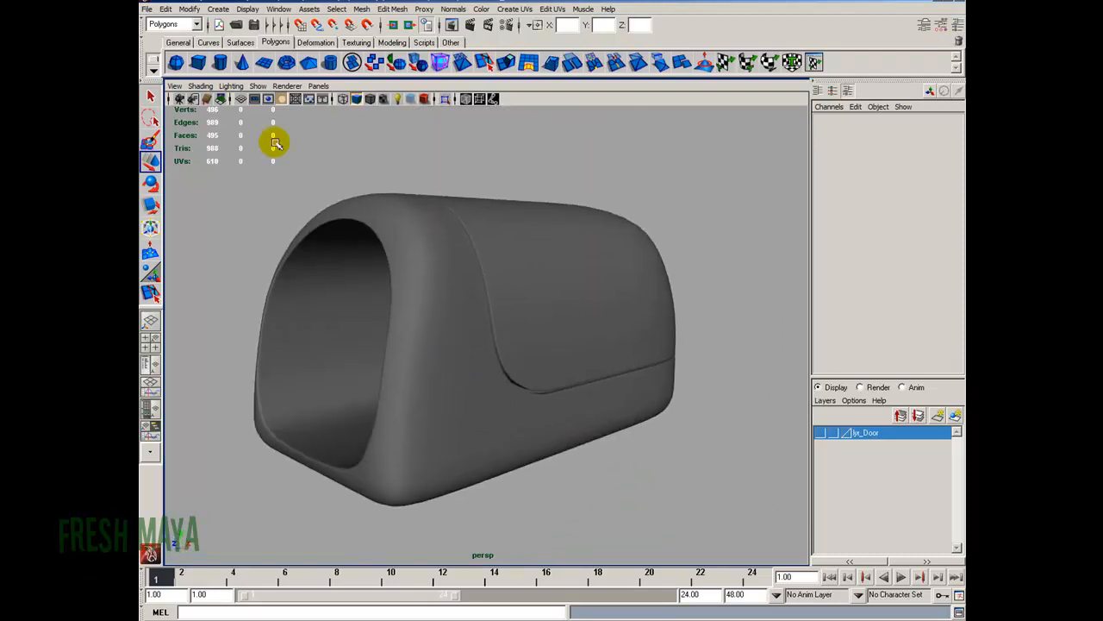
{"action": "left_click", "coordinate": [254, 25]}
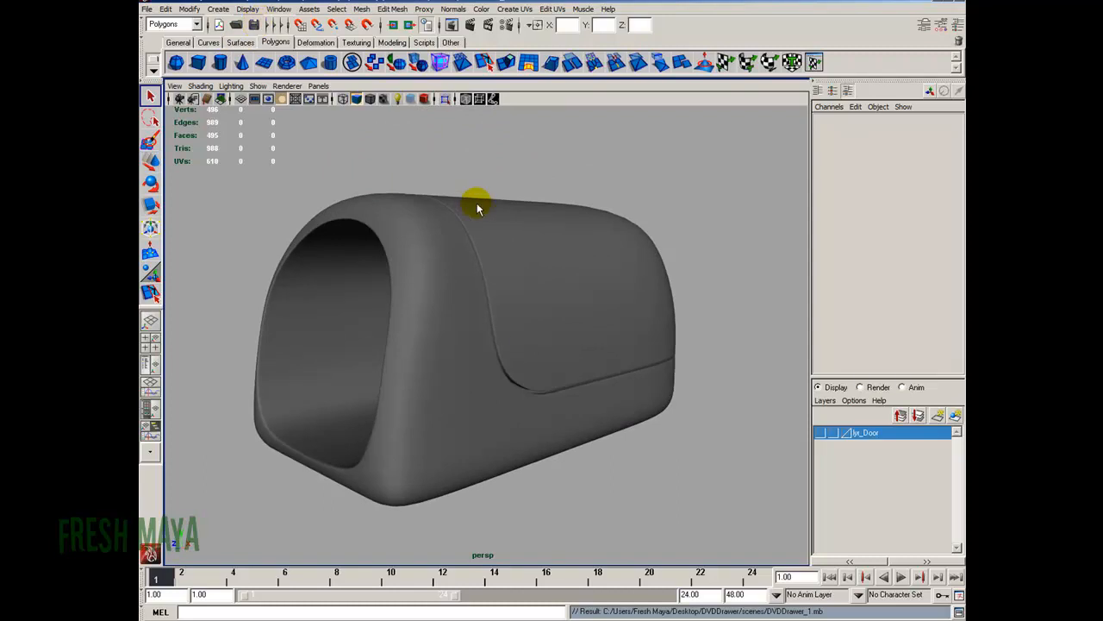